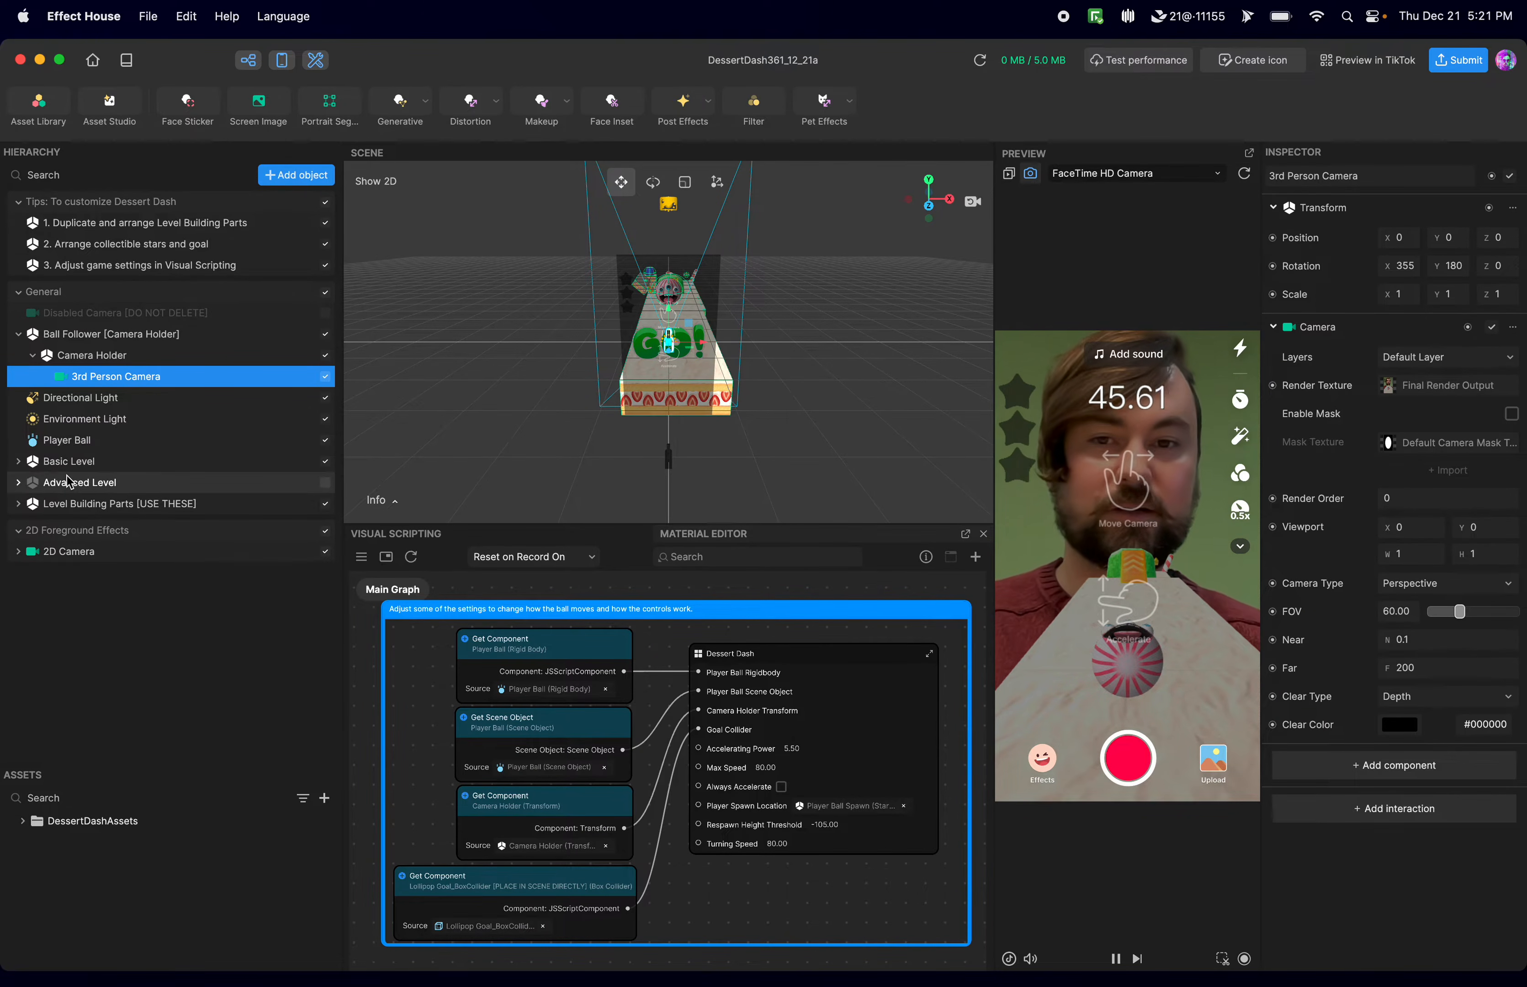
# Expand the Basic Level group and examine the start area and first platforms of its course in the scene.
pyautogui.click(19, 463)
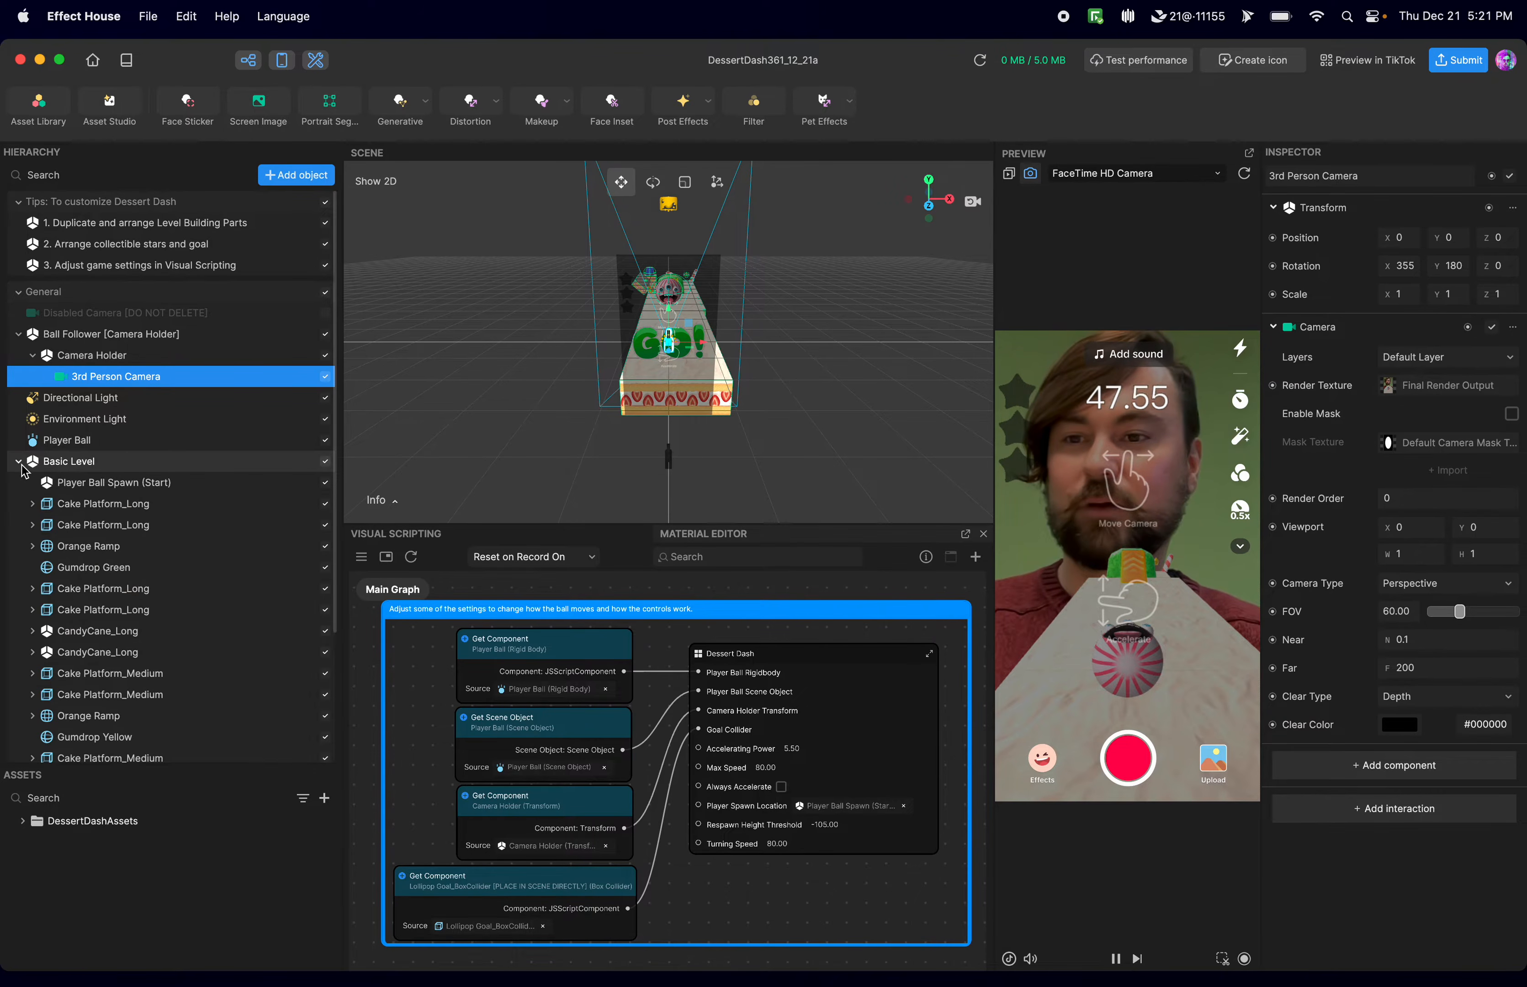
pyautogui.scroll(-3, 297, 483)
pyautogui.moveTo(848, 306); pyautogui.dragTo(695, 311)
pyautogui.moveTo(748, 474); pyautogui.dragTo(559, 456, button='right')
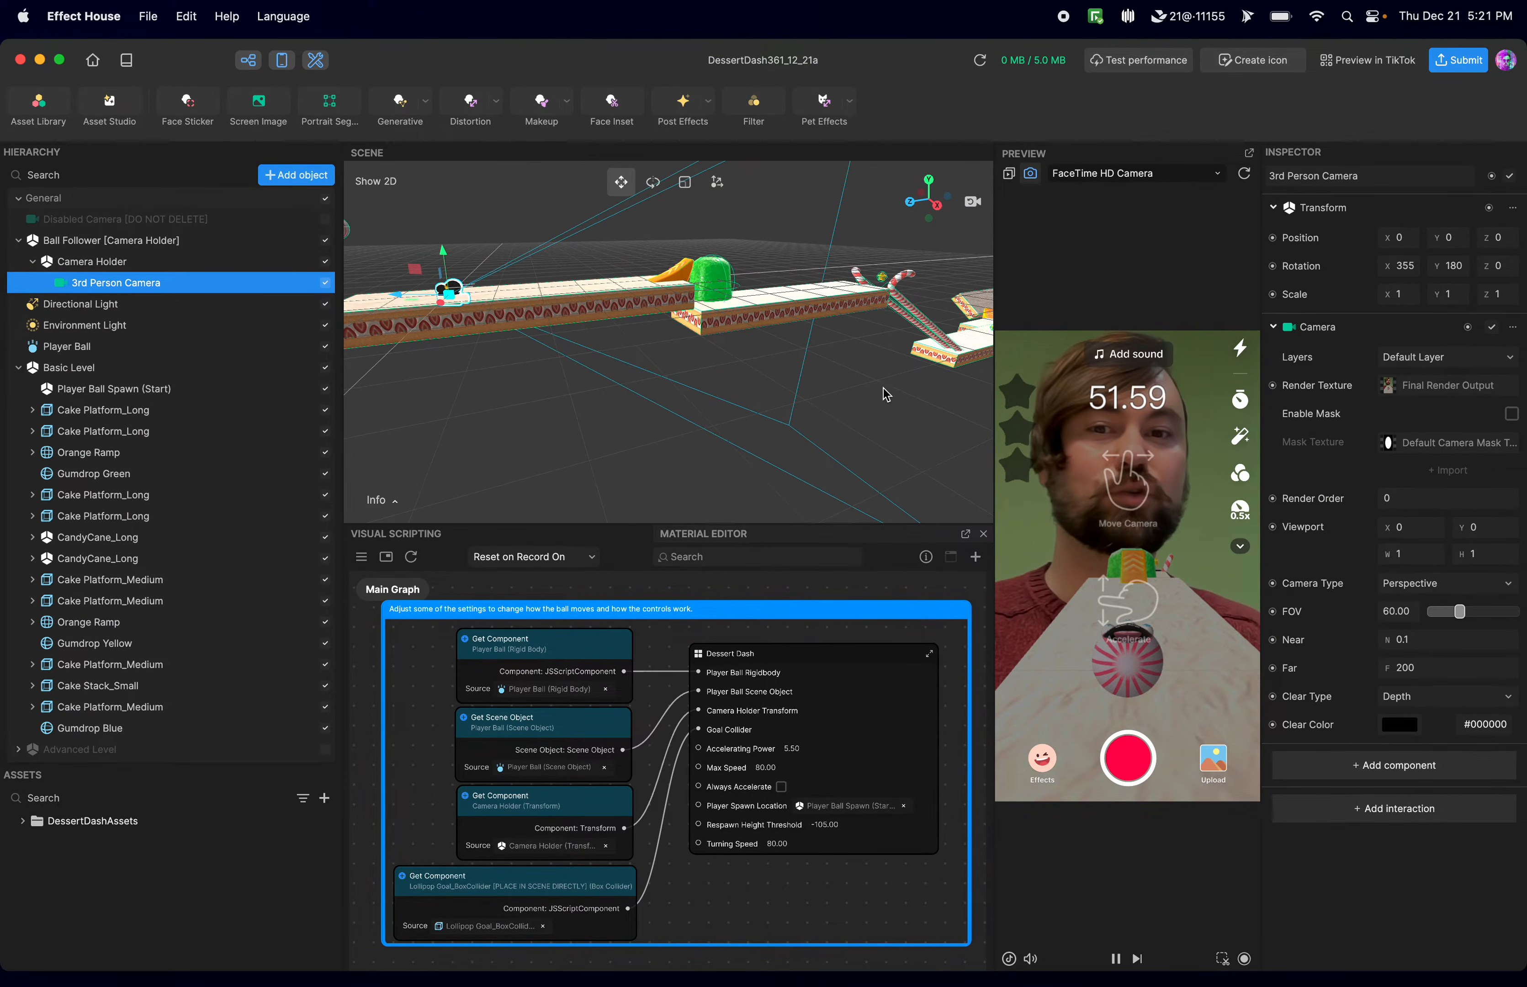
pyautogui.scroll(-3, 883, 388)
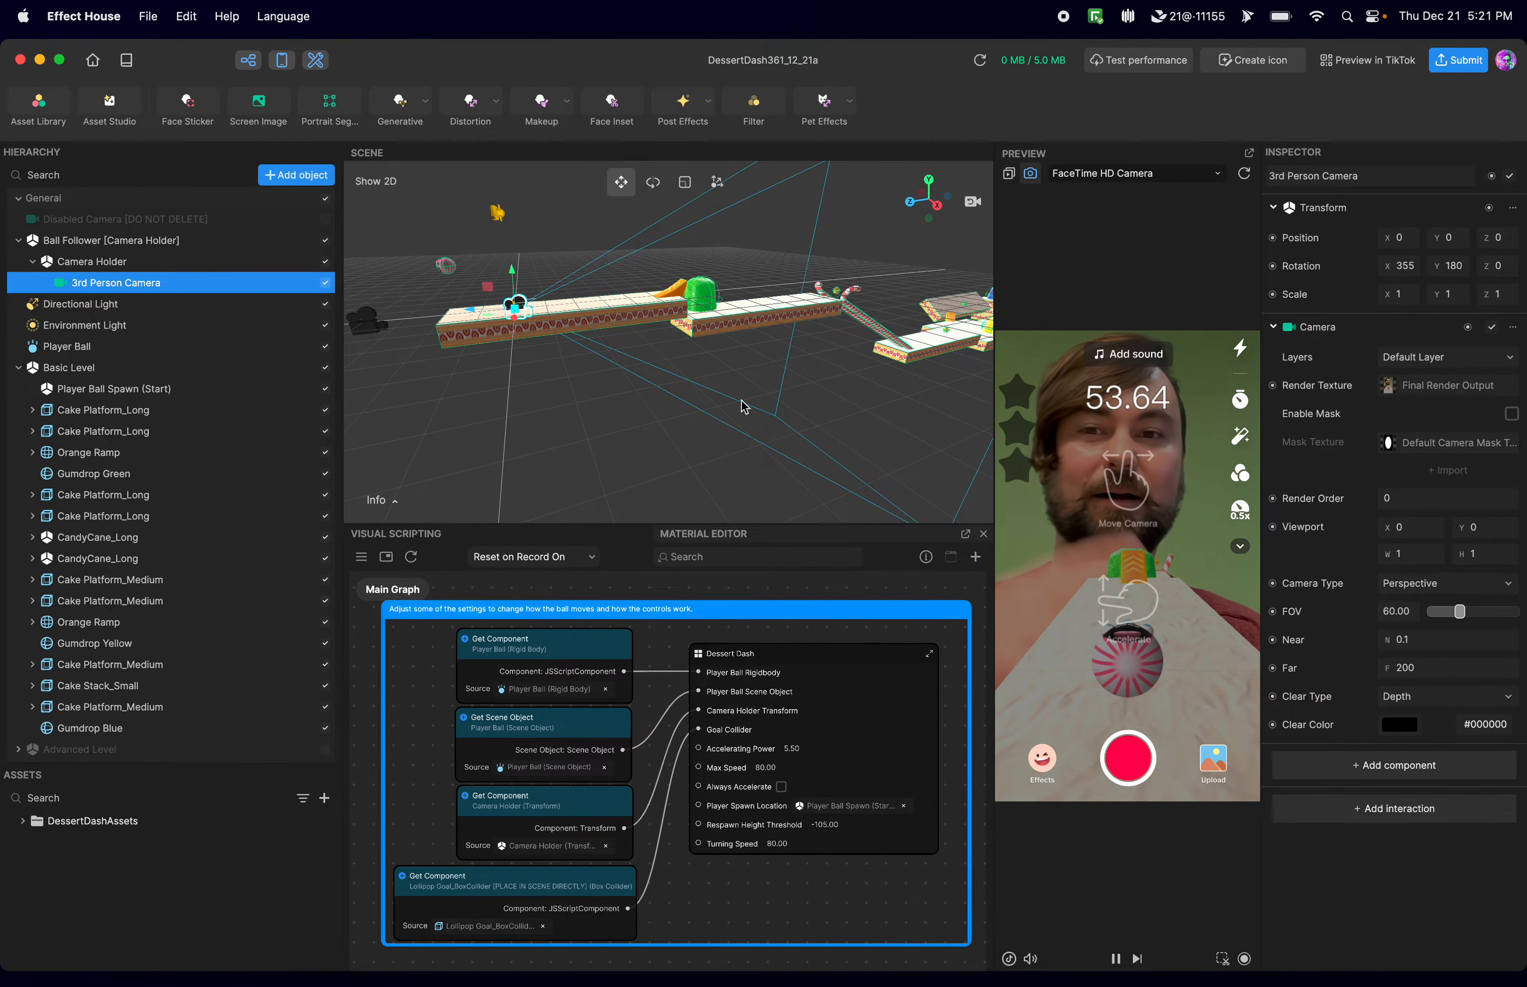
pyautogui.moveTo(841, 400); pyautogui.dragTo(918, 301)
pyautogui.moveTo(600, 450); pyautogui.dragTo(767, 417, button='right')
pyautogui.moveTo(766, 417); pyautogui.dragTo(874, 414)
pyautogui.moveTo(727, 418); pyautogui.dragTo(901, 309, button='right')
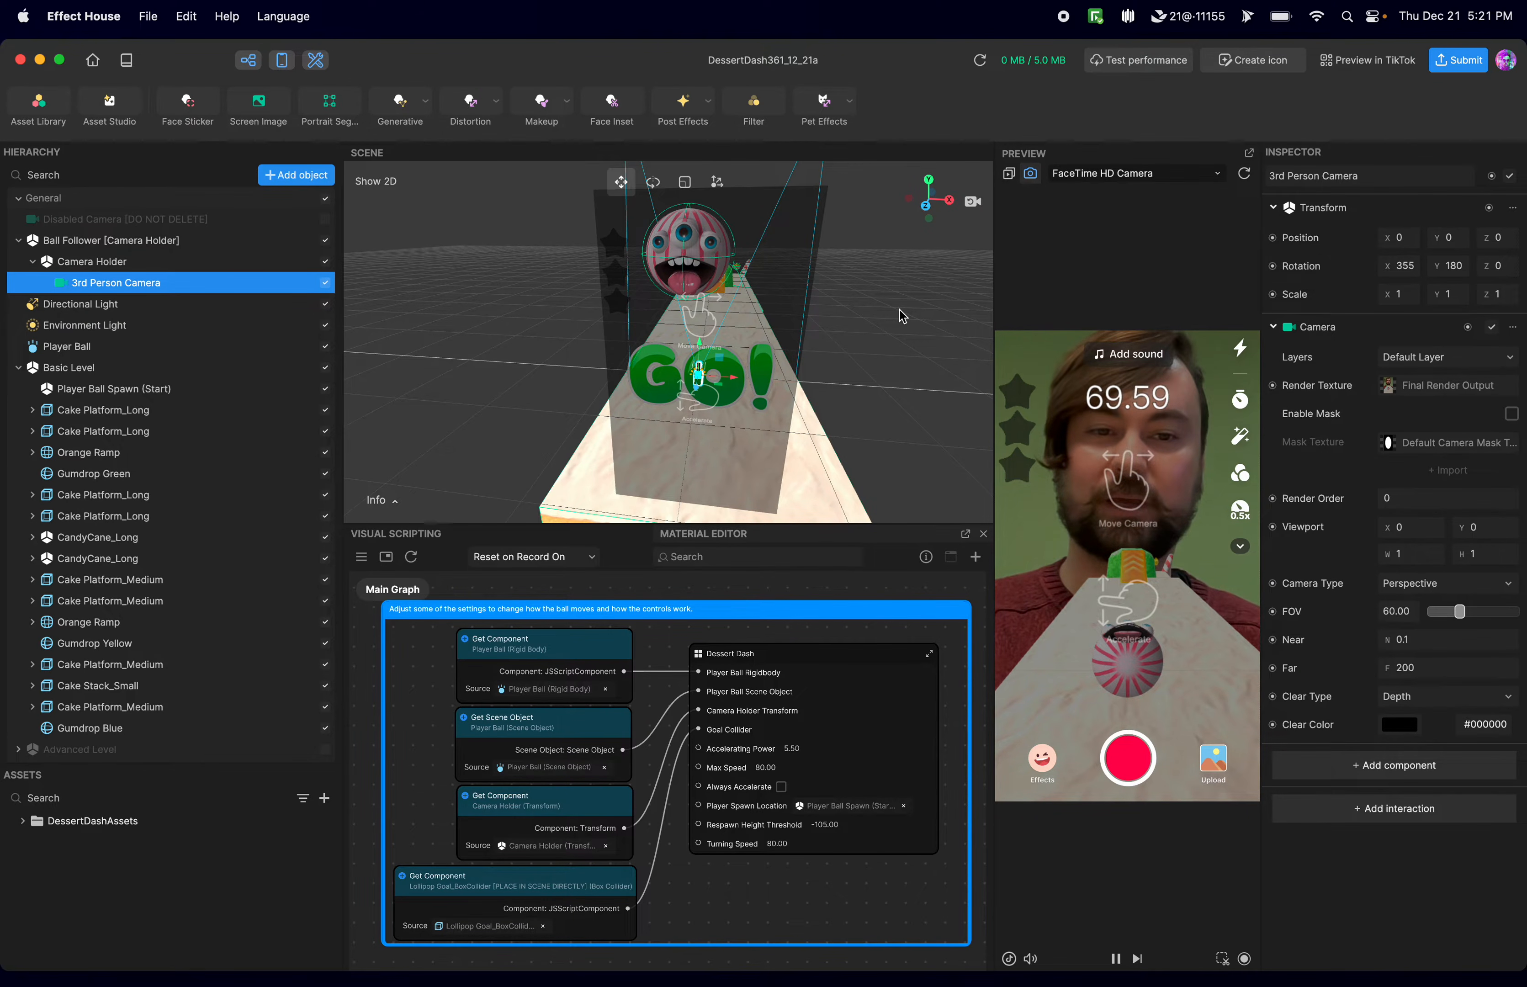
# Examine the rest of the course, from the candy cane rails and star to the far platforms and gumdrops.
pyautogui.moveTo(853, 335); pyautogui.dragTo(617, 528, button='middle')
pyautogui.scroll(5, 623, 429)
pyautogui.scroll(3, 615, 388)
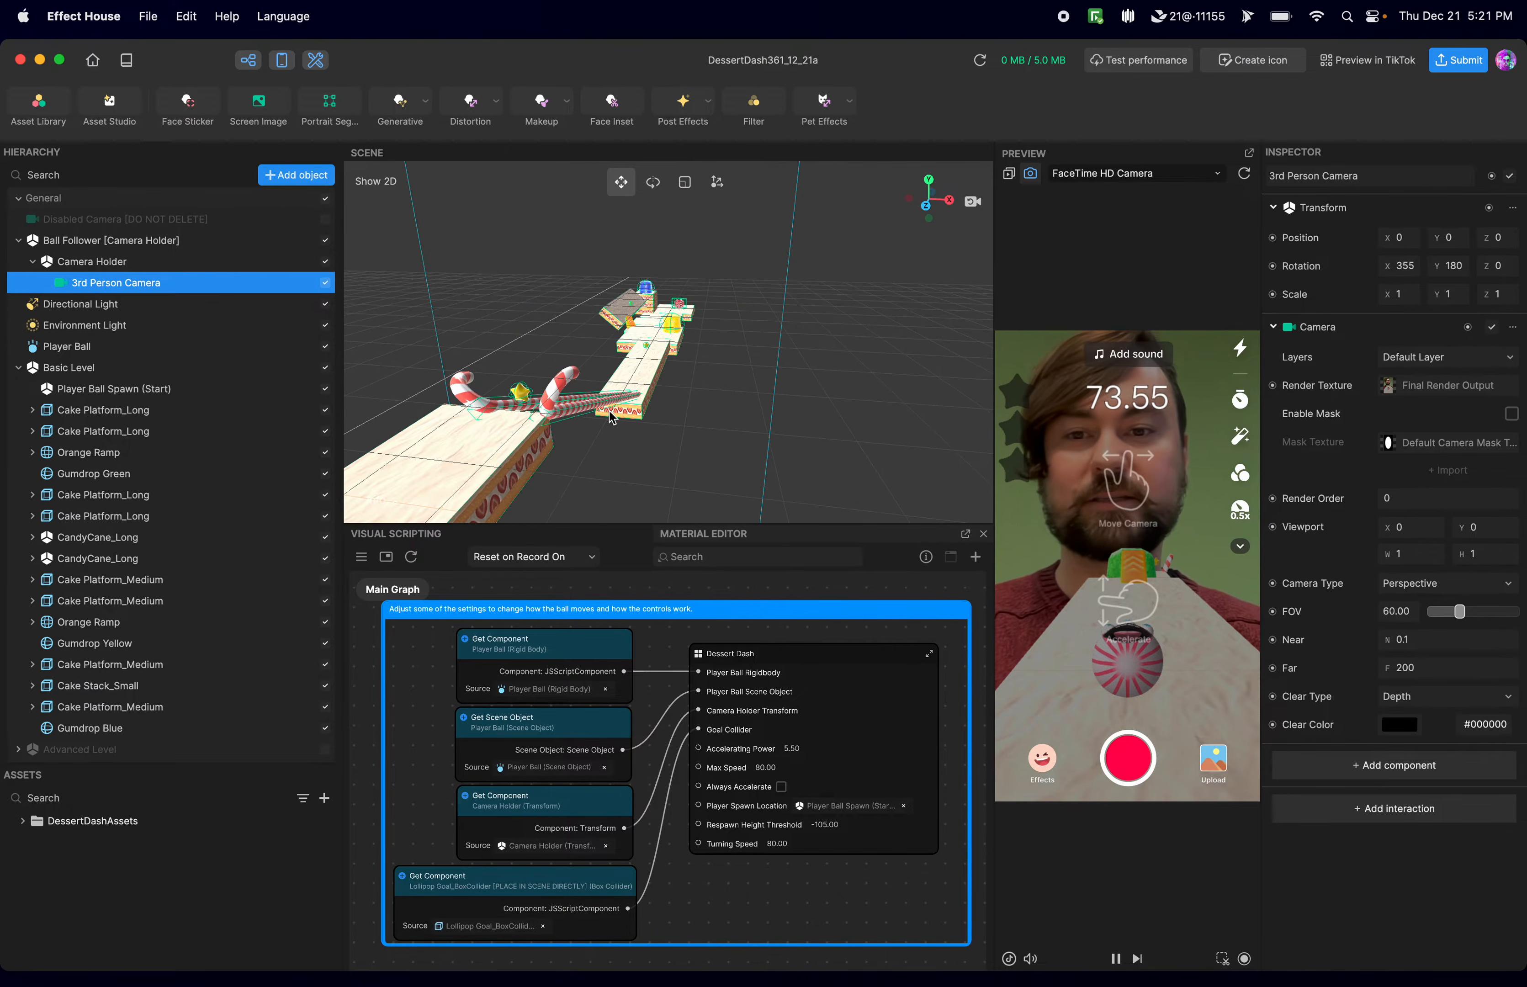
pyautogui.scroll(3, 625, 369)
pyautogui.scroll(4, 632, 362)
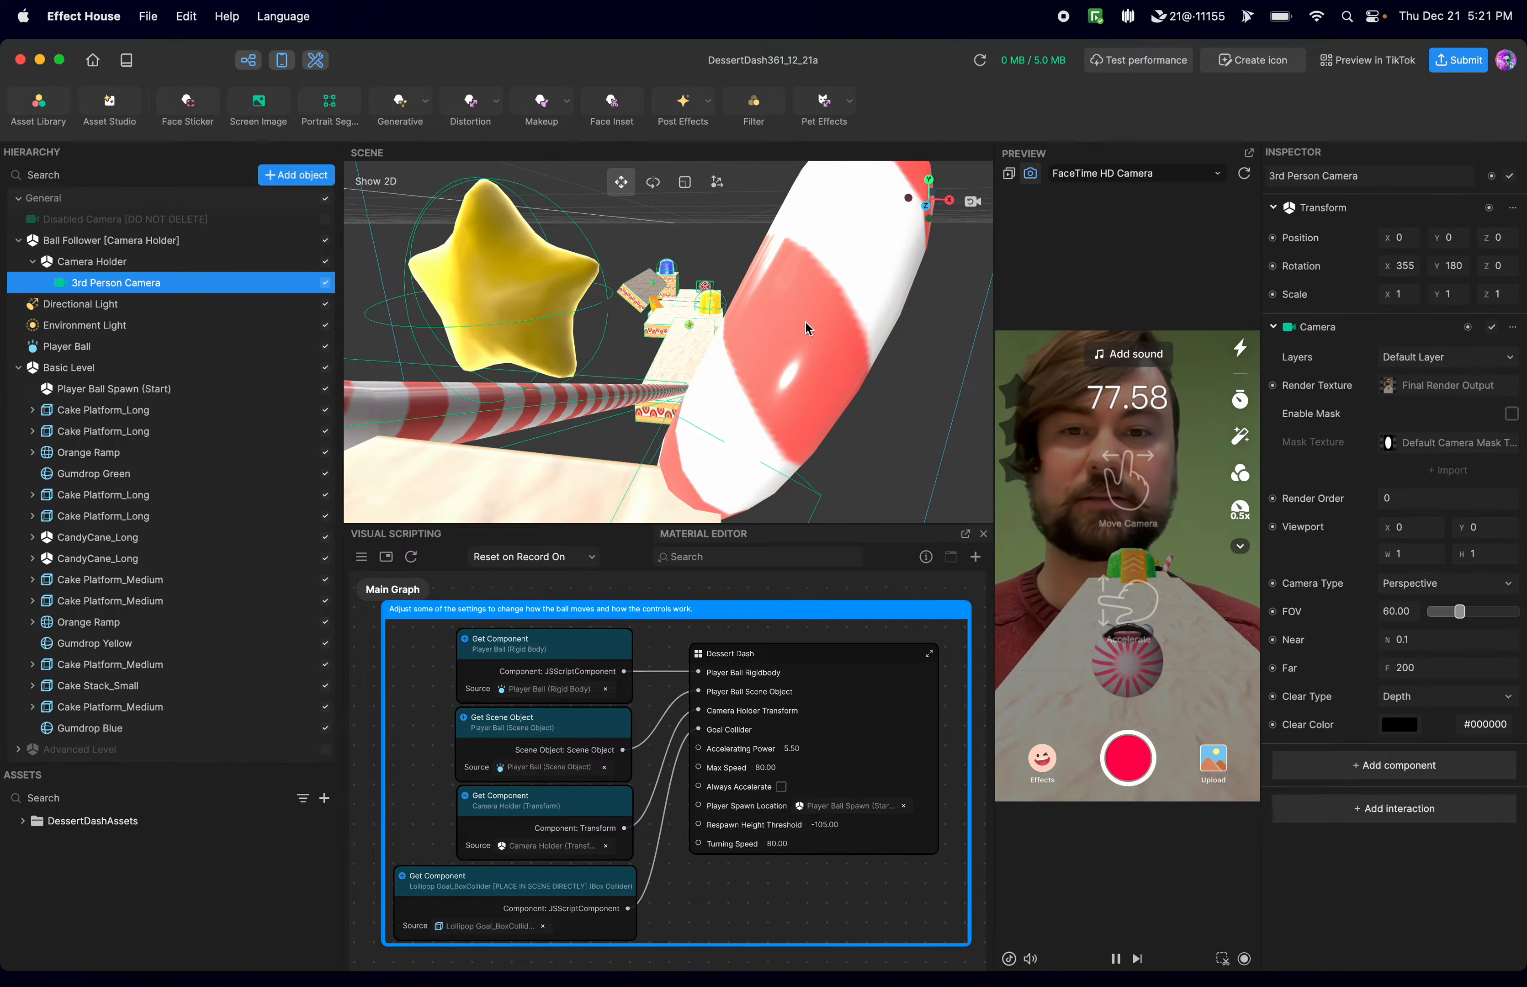
pyautogui.scroll(-10, 692, 445)
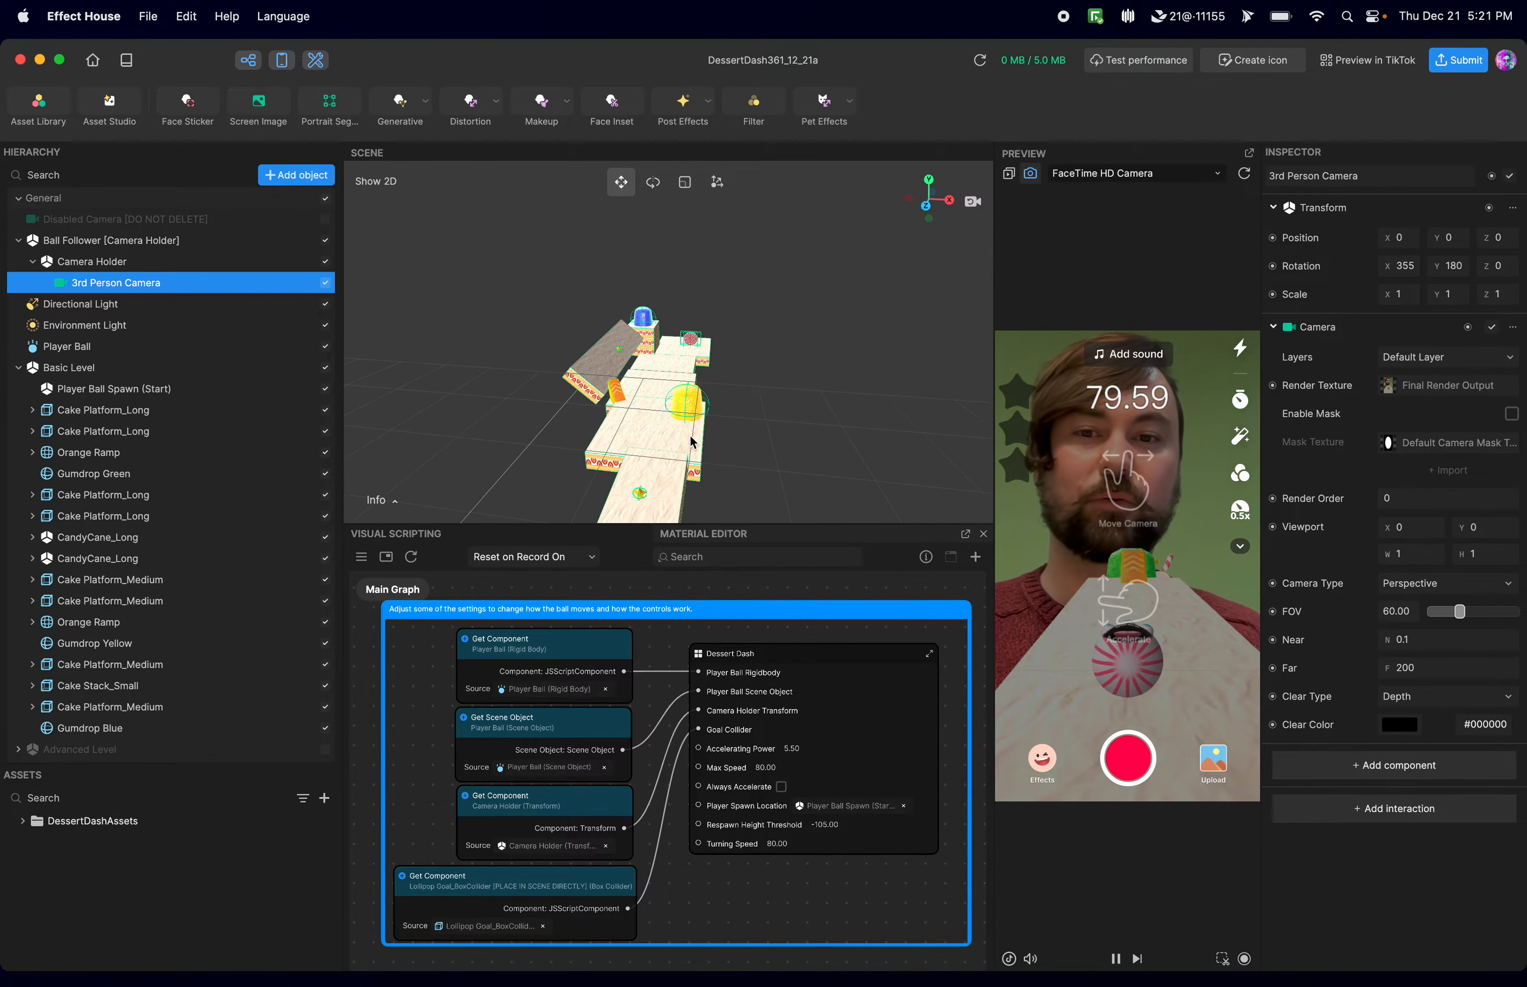
pyautogui.moveTo(827, 385); pyautogui.dragTo(802, 419, button='right')
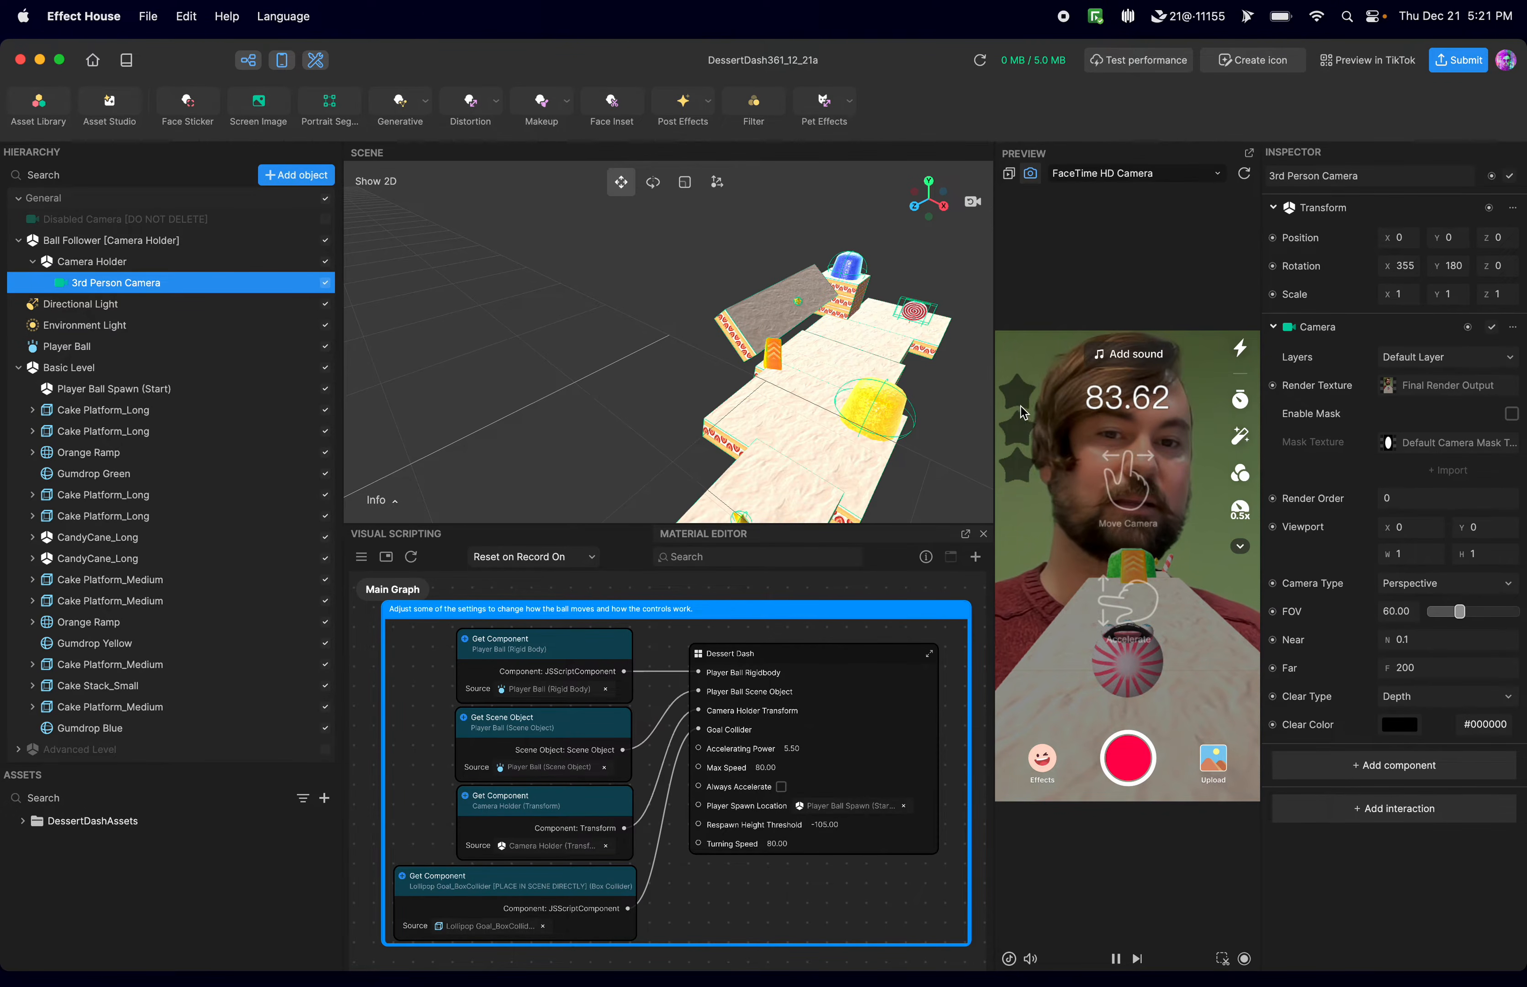
# Play-test the ball's movement in the preview and examine the settings of the Dessert Dash node.
pyautogui.click(1136, 648)
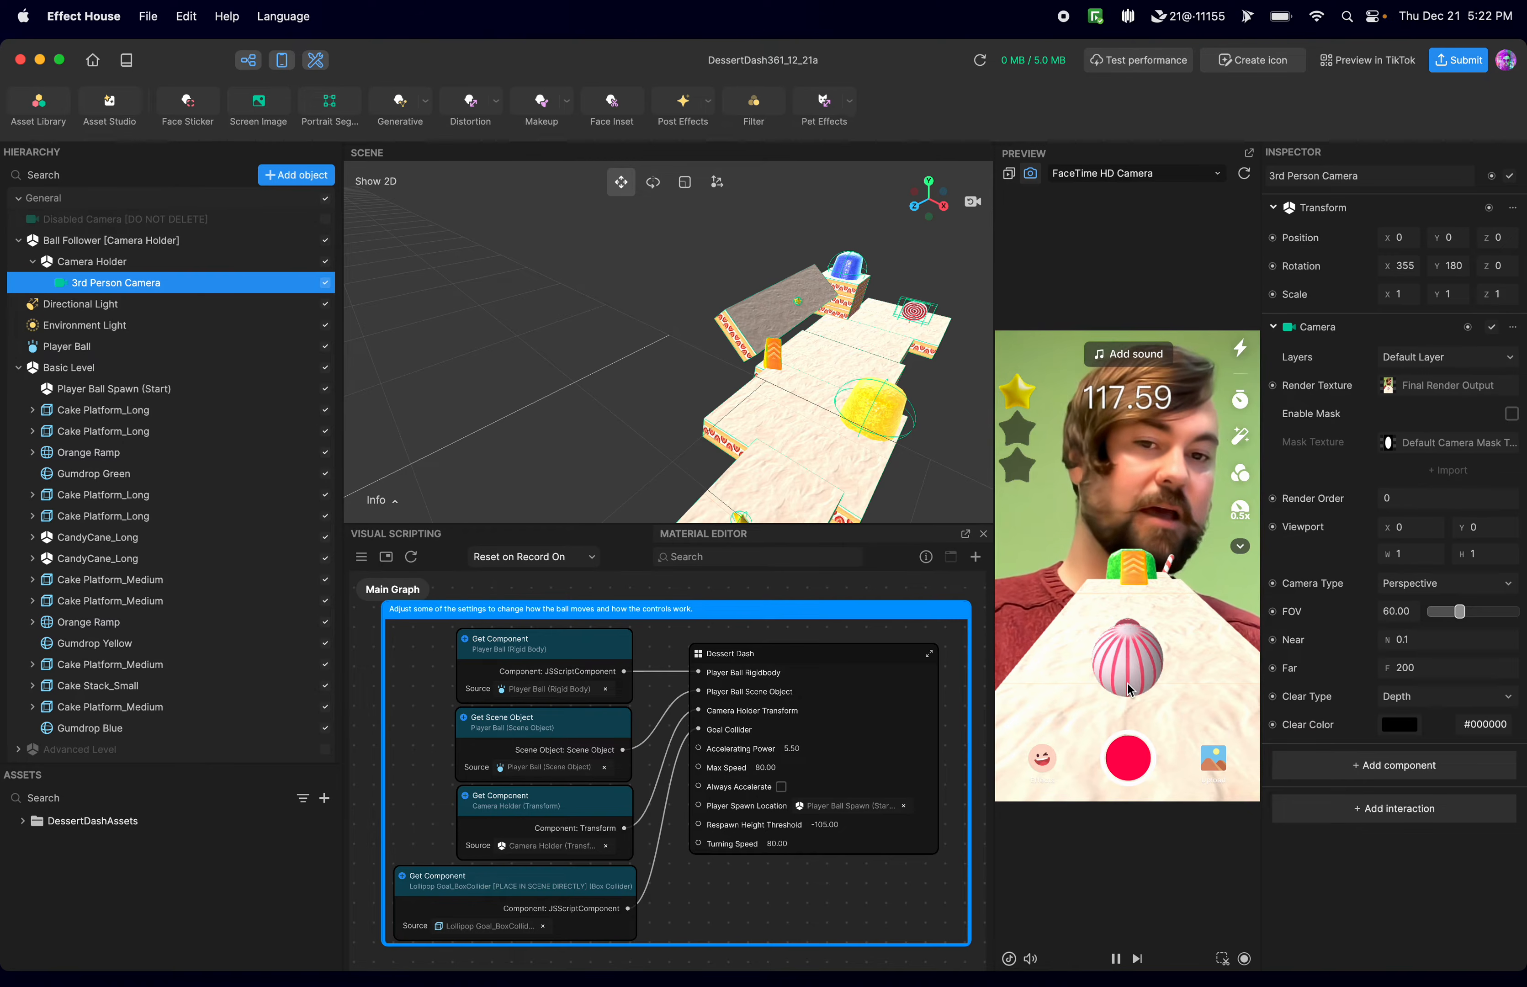
pyautogui.click(1123, 434)
pyautogui.moveTo(1123, 434)
pyautogui.mouseDown()
pyautogui.moveTo(1129, 383)
pyautogui.moveTo(1143, 381)
pyautogui.moveTo(1116, 400)
pyautogui.mouseUp()
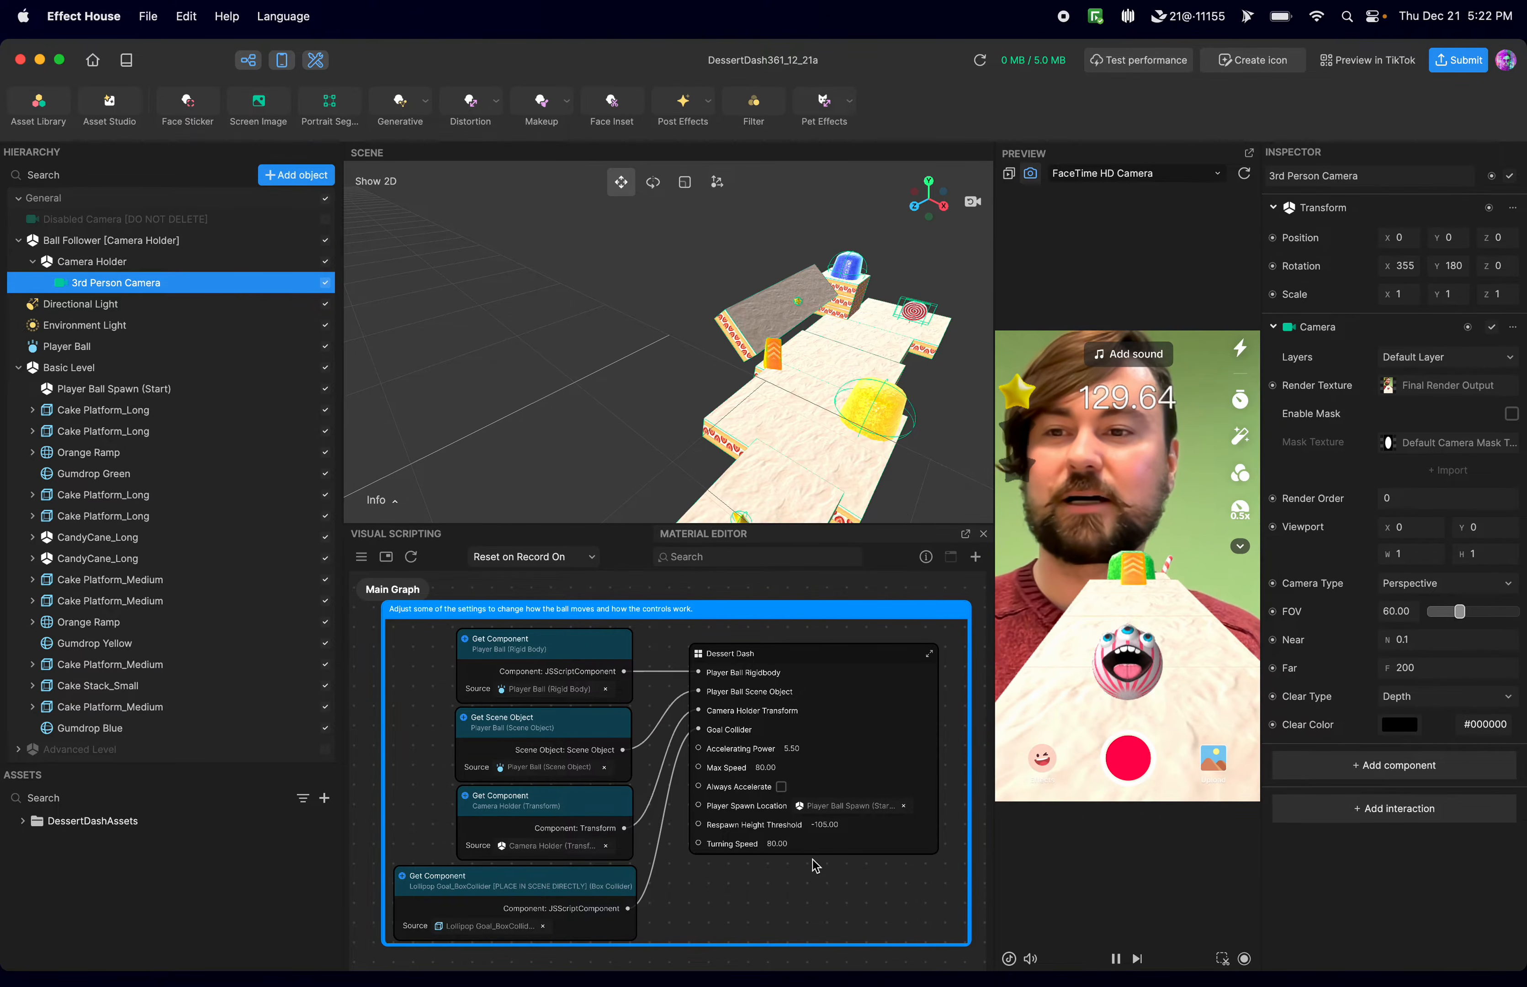
pyautogui.scroll(5, 792, 812)
pyautogui.scroll(-1, 796, 813)
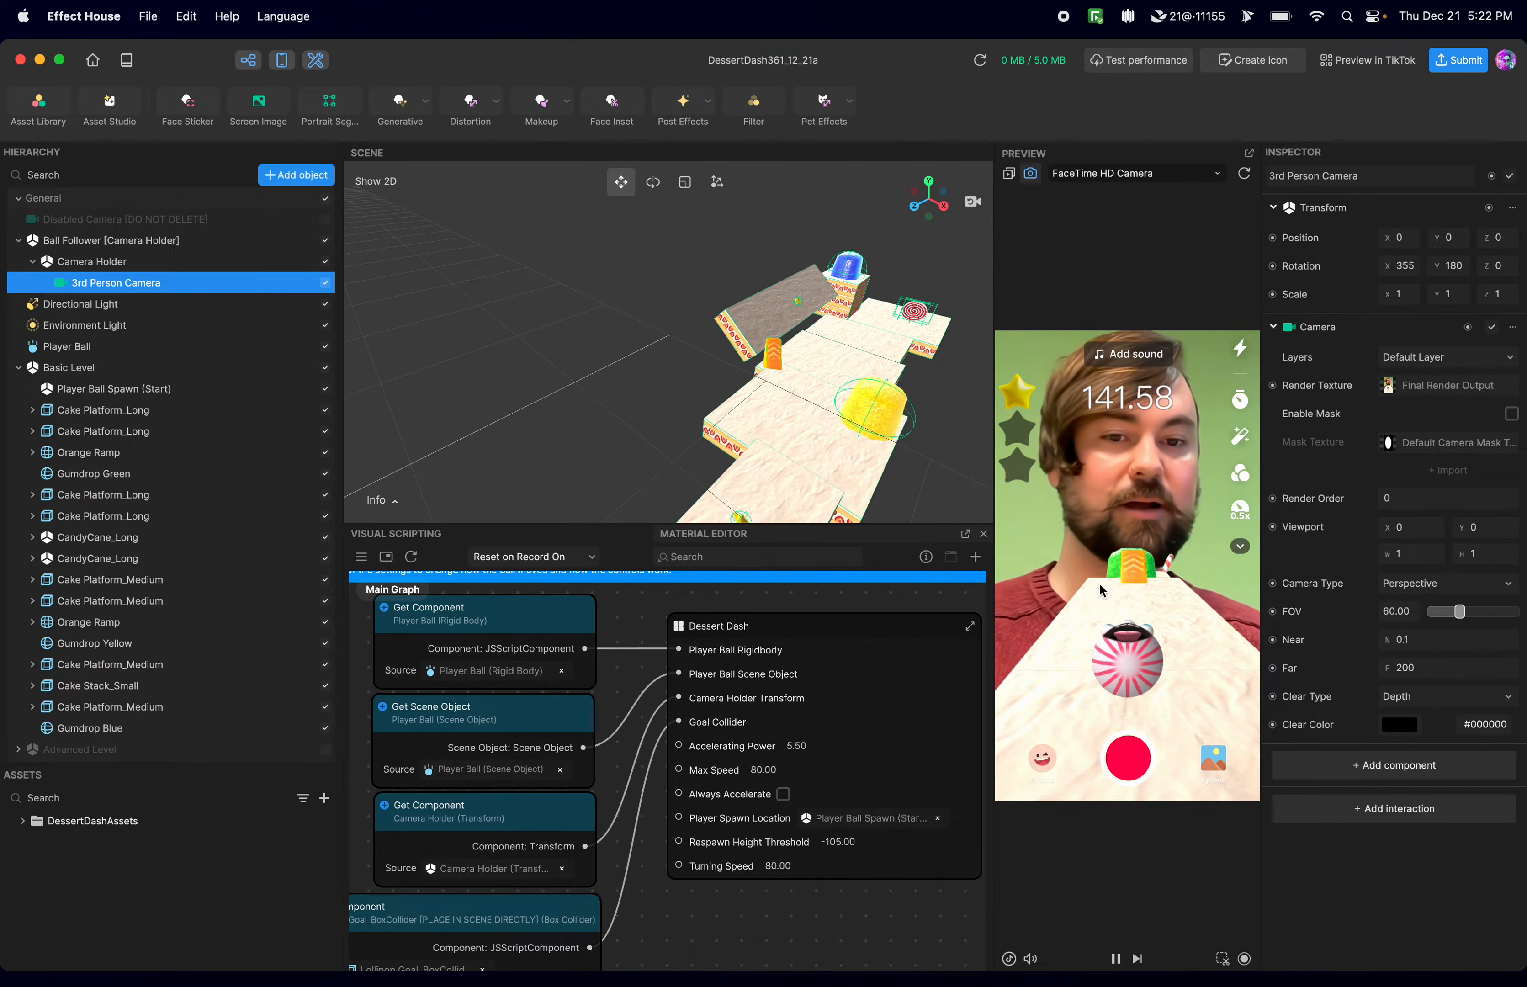
pyautogui.moveTo(1131, 632)
pyautogui.mouseDown()
pyautogui.moveTo(1053, 619)
pyautogui.moveTo(1222, 621)
pyautogui.moveTo(1084, 600)
pyautogui.moveTo(1172, 600)
pyautogui.moveTo(1108, 614)
pyautogui.moveTo(1095, 587)
pyautogui.moveTo(1129, 600)
pyautogui.moveTo(1102, 602)
pyautogui.mouseUp()
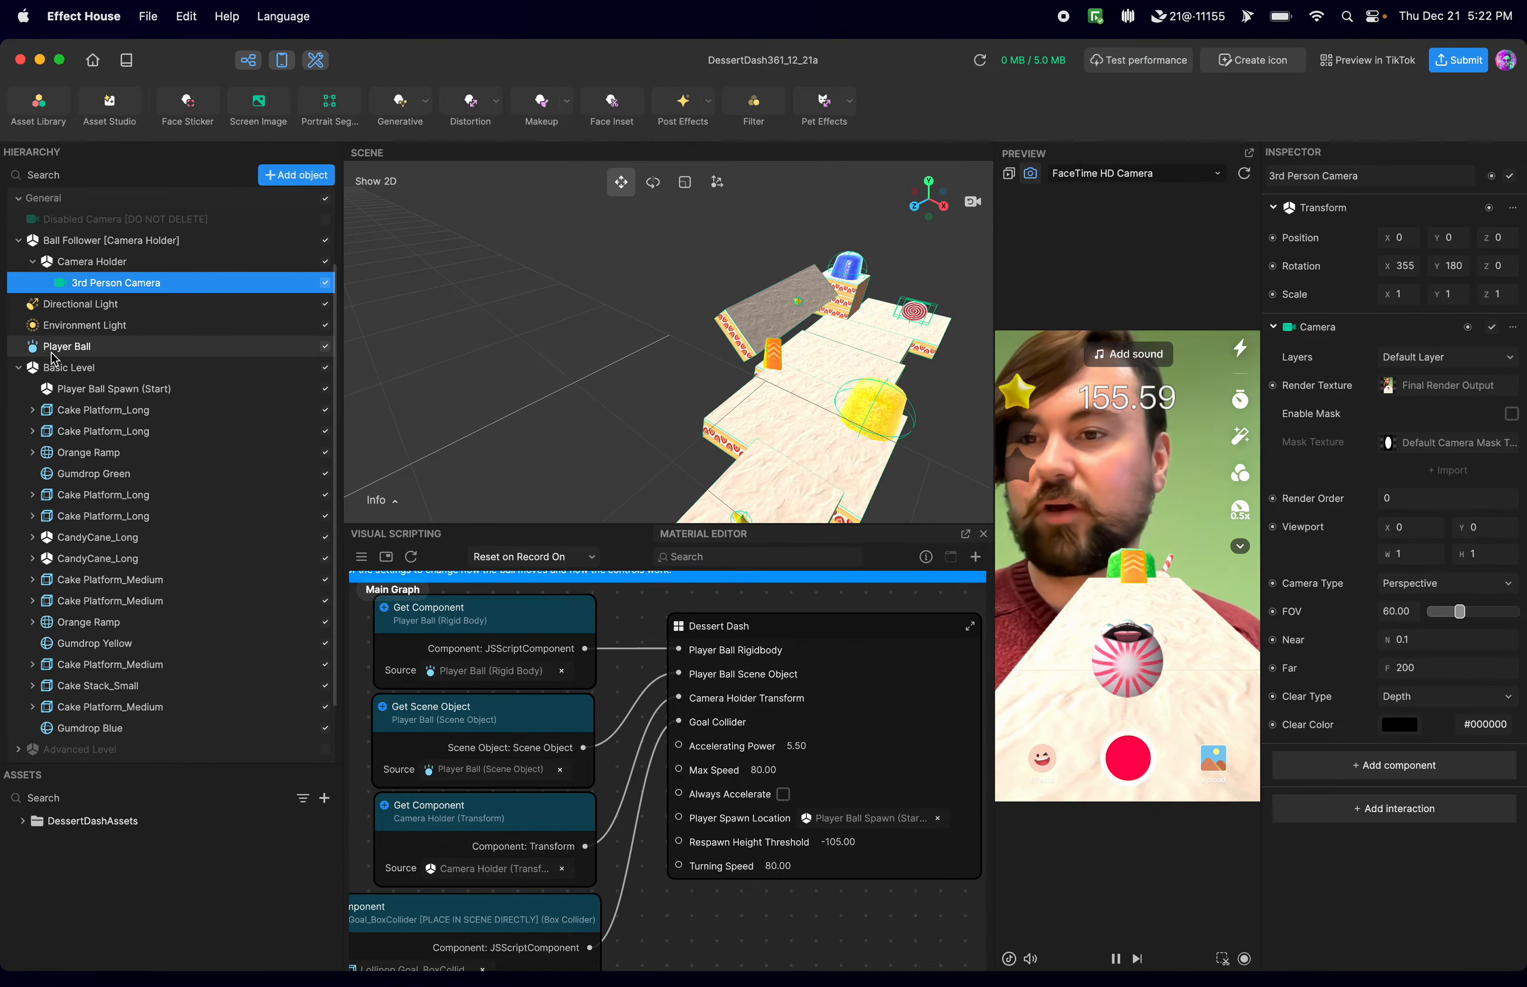
# Select Player Ball Spawn (Start) and examine its location above the first platform from the side.
pyautogui.click(97, 389)
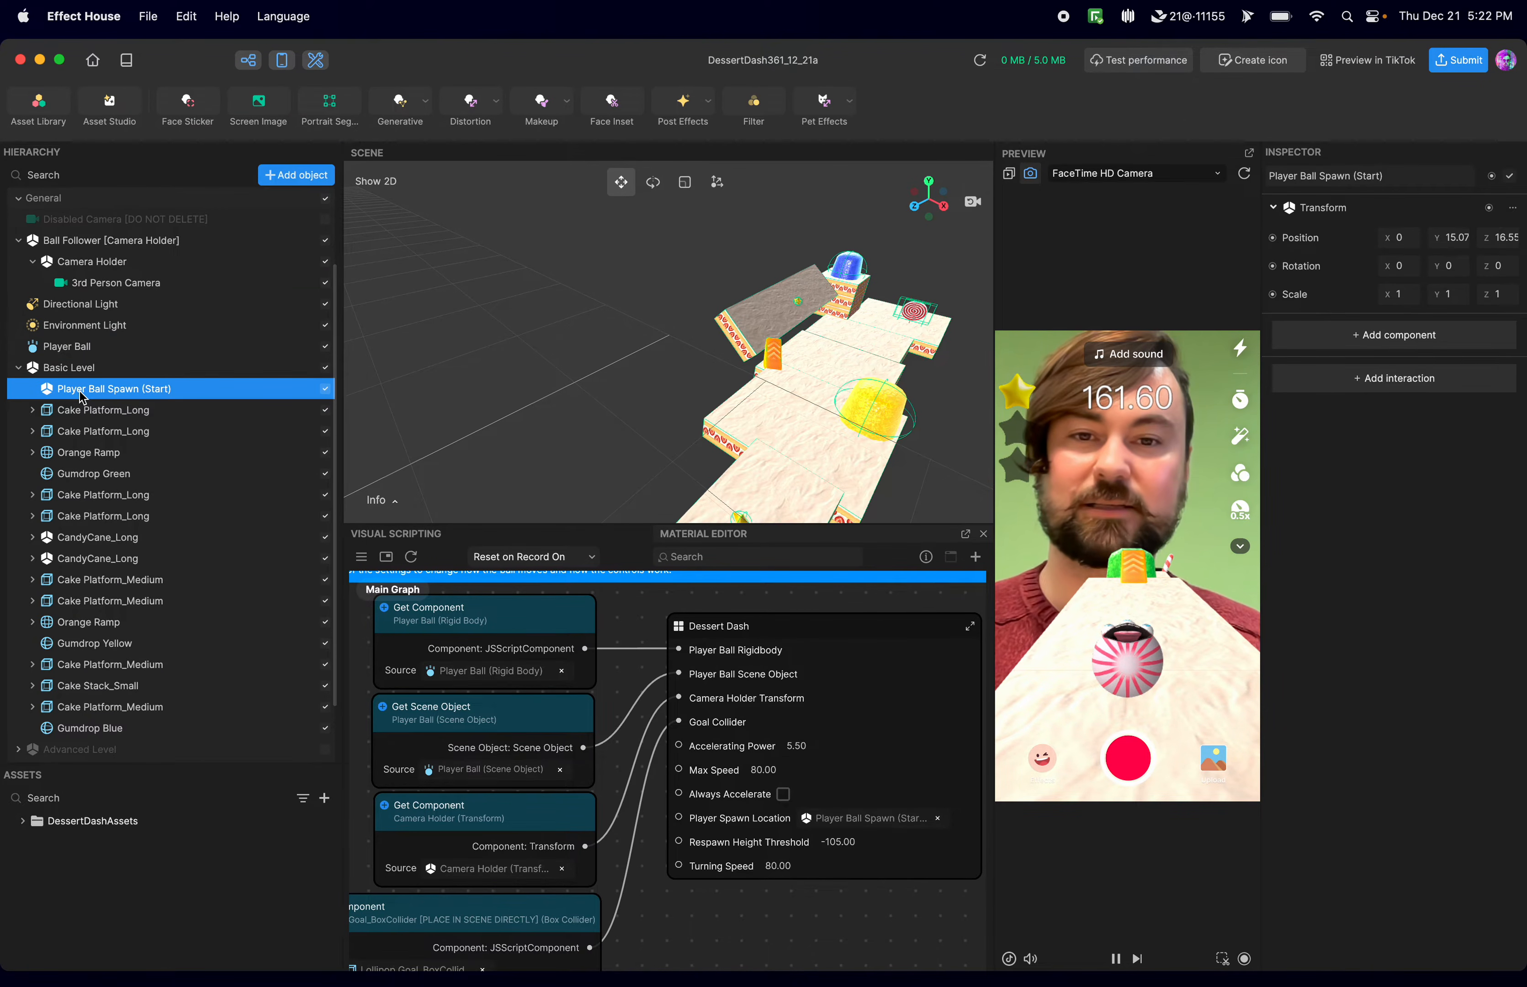
pyautogui.press('f')
pyautogui.scroll(-5, 730, 340)
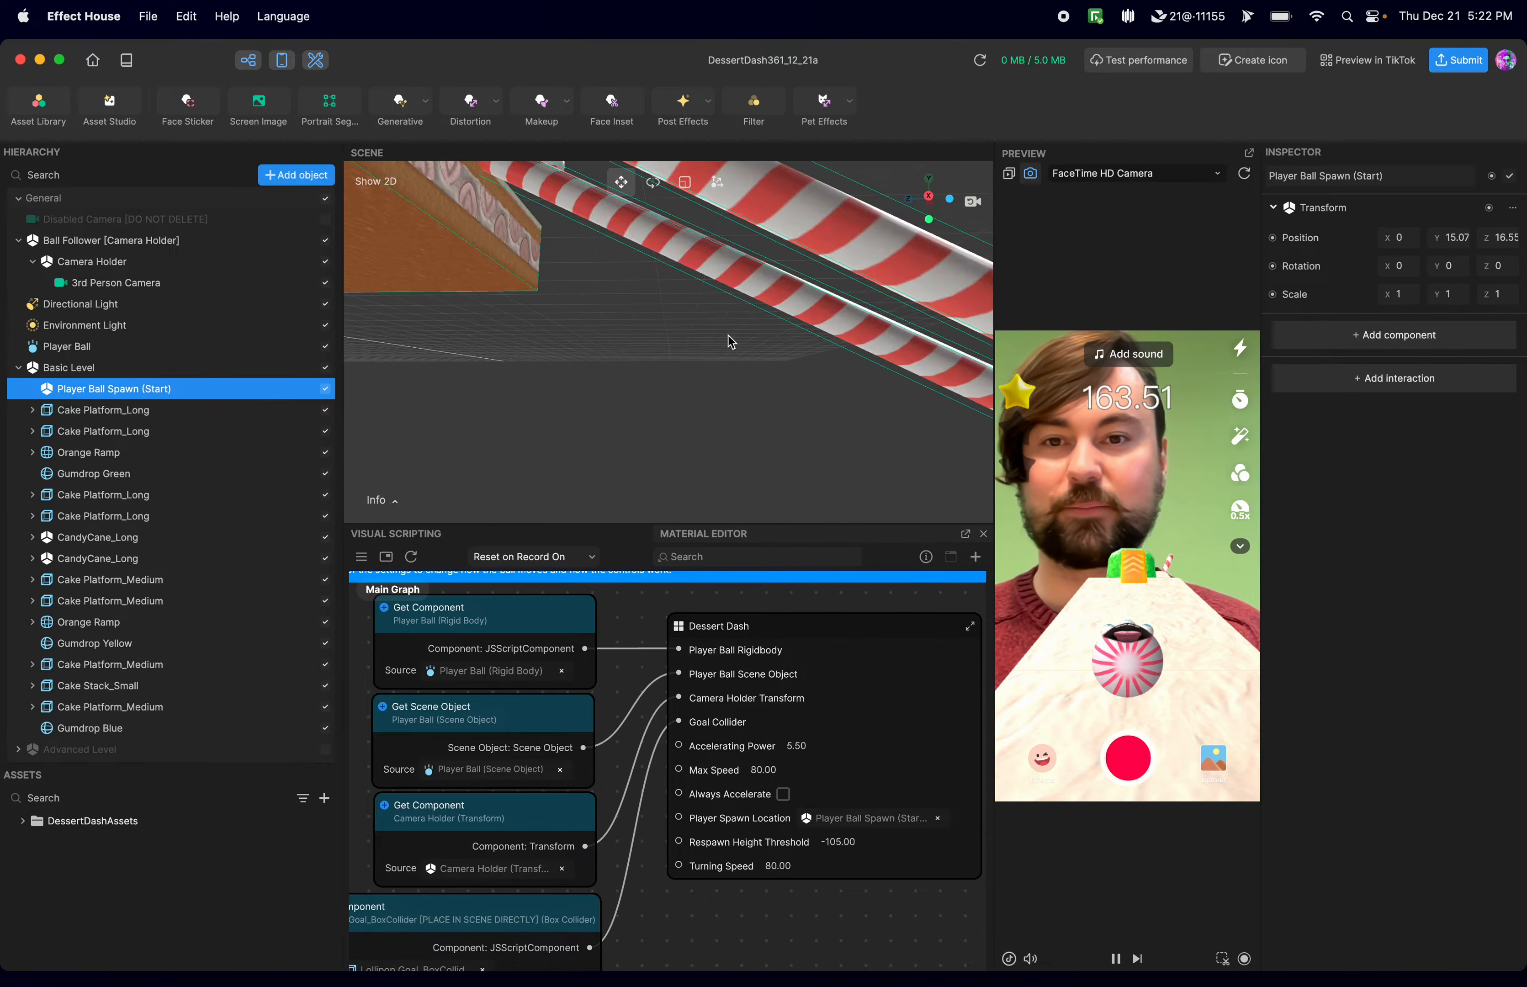
pyautogui.moveTo(667, 420); pyautogui.dragTo(826, 517, button='middle')
pyautogui.moveTo(557, 370); pyautogui.dragTo(696, 463, button='middle')
pyautogui.moveTo(677, 400); pyautogui.dragTo(805, 403, button='middle')
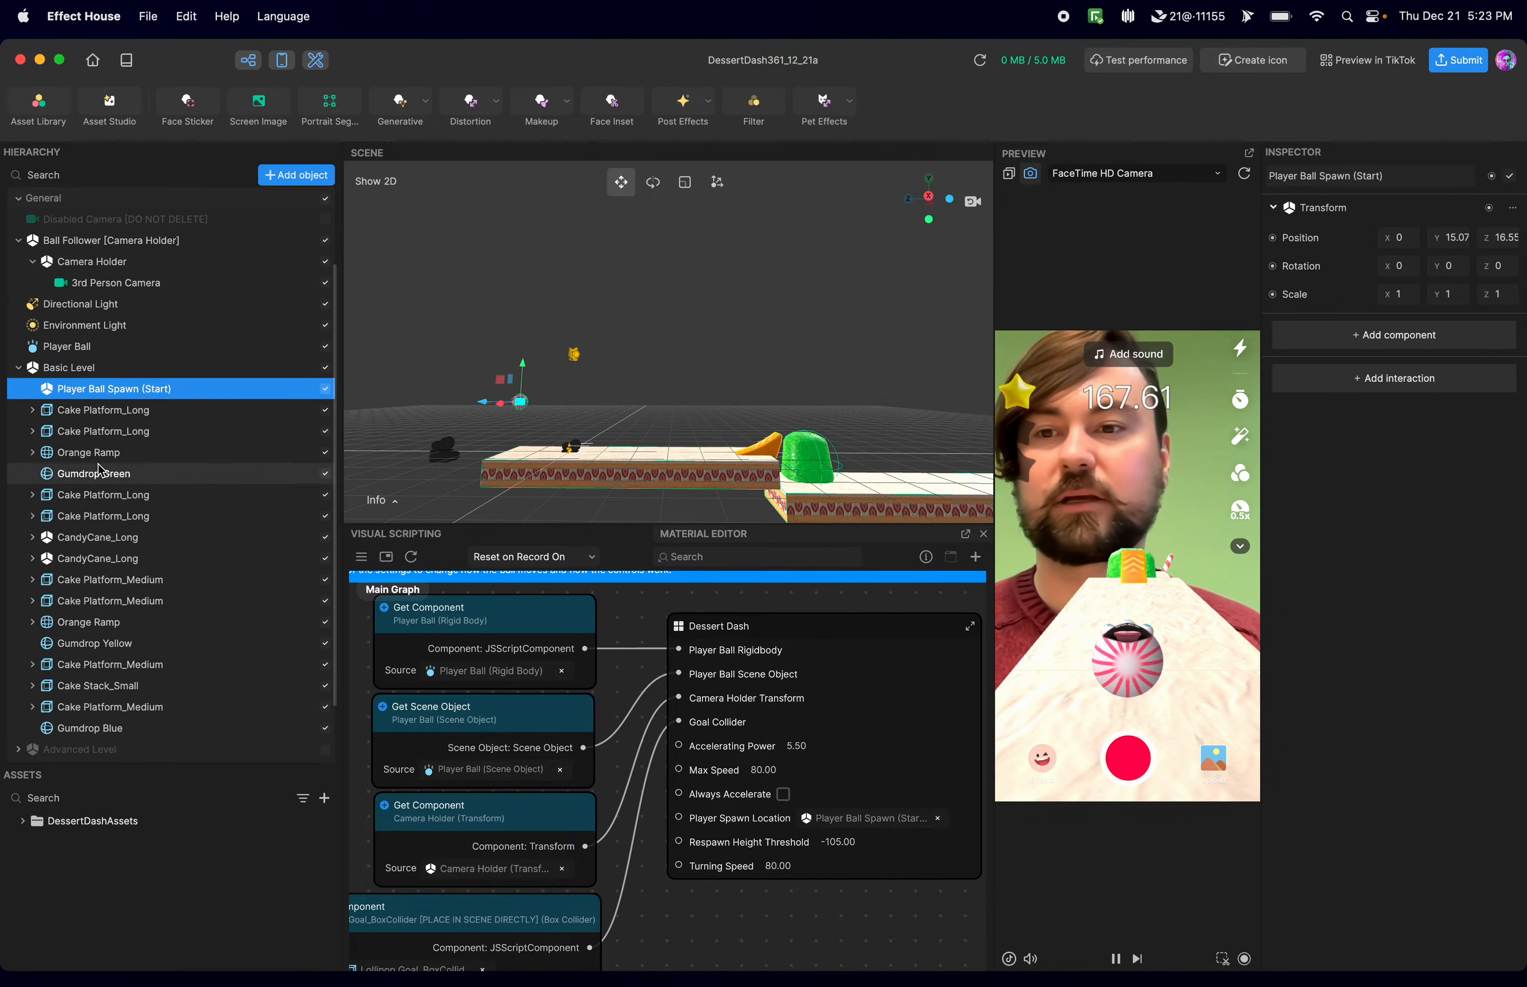
# Examine the first Cake Platform_Long and each Cake Platform_Small piece inside it, and collapse the group.
pyautogui.click(47, 418)
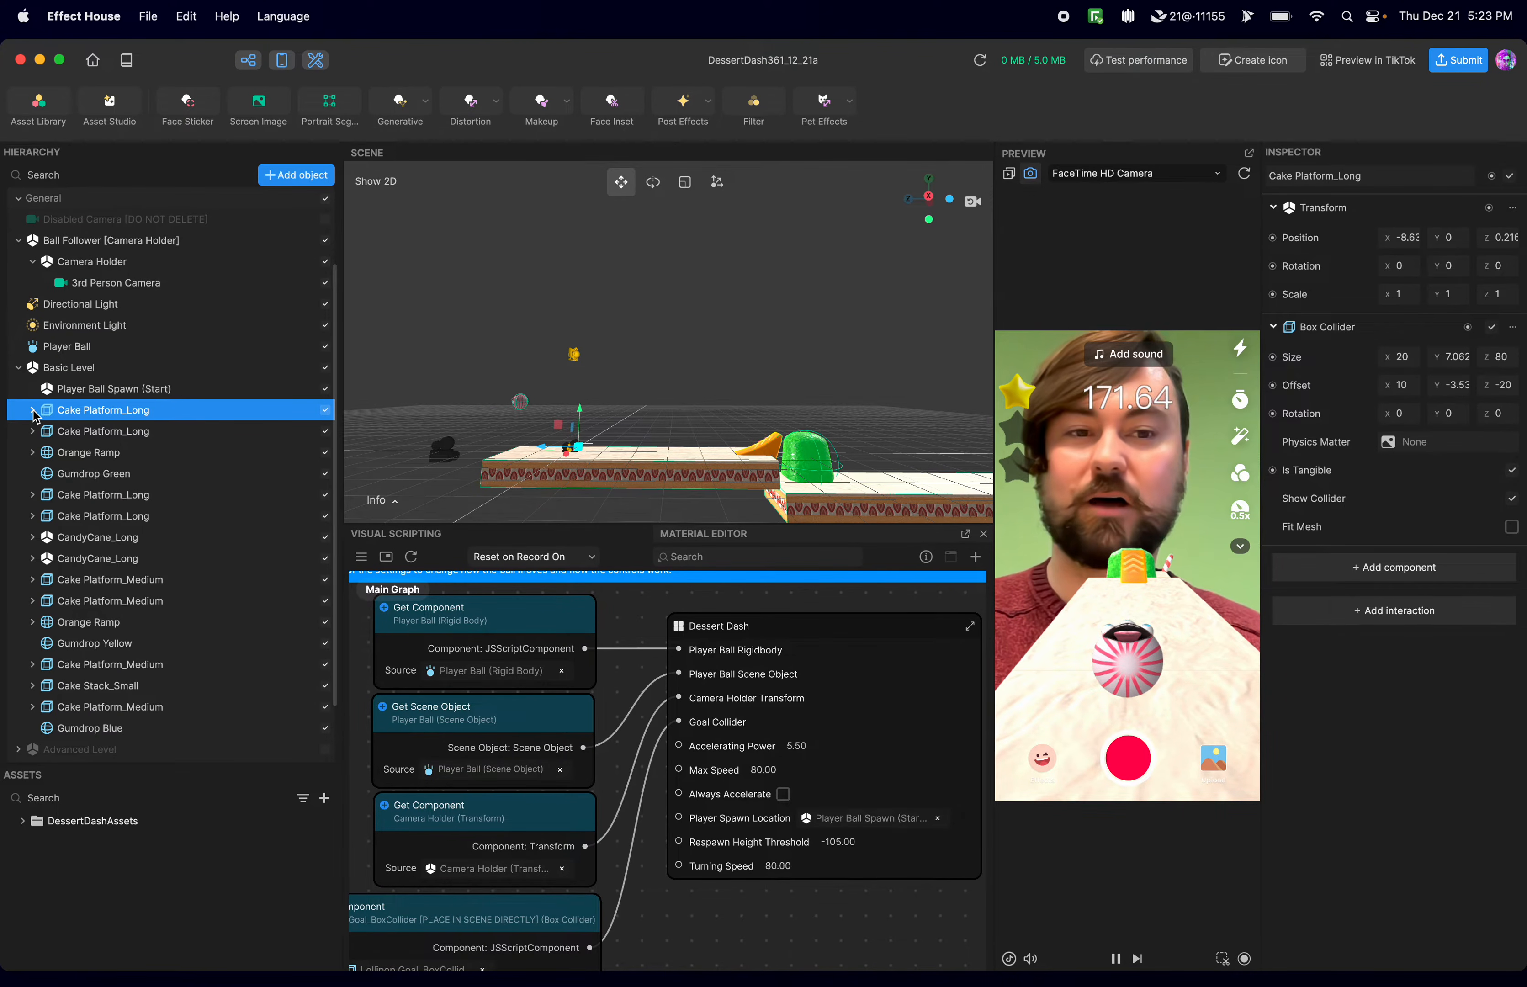
pyautogui.click(33, 411)
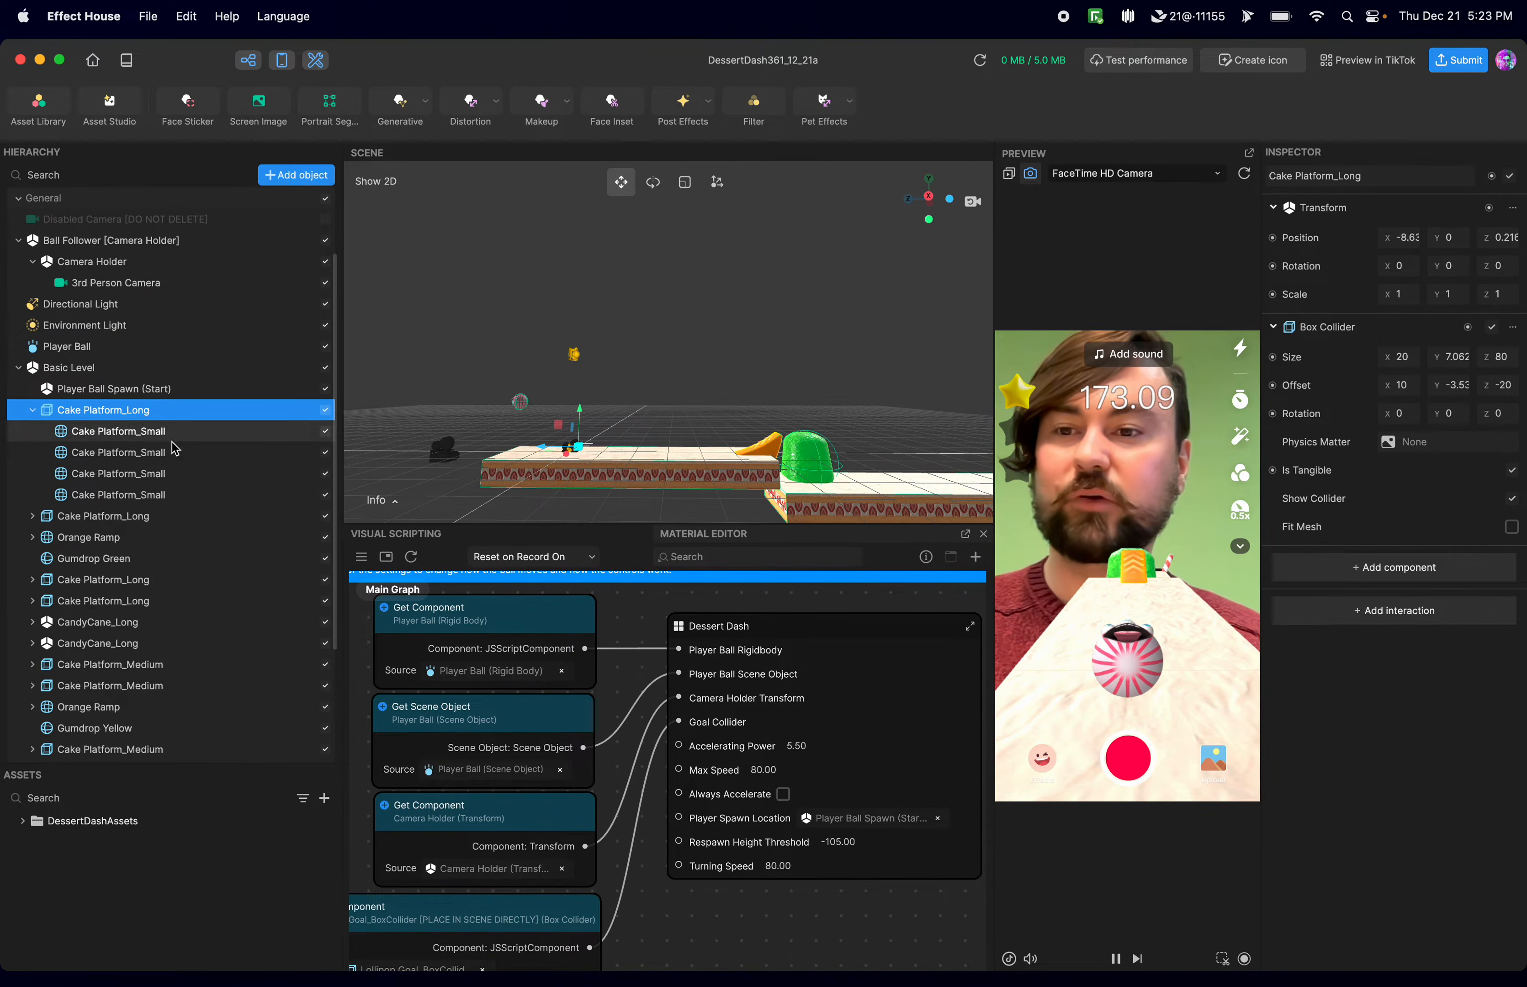
pyautogui.click(147, 434)
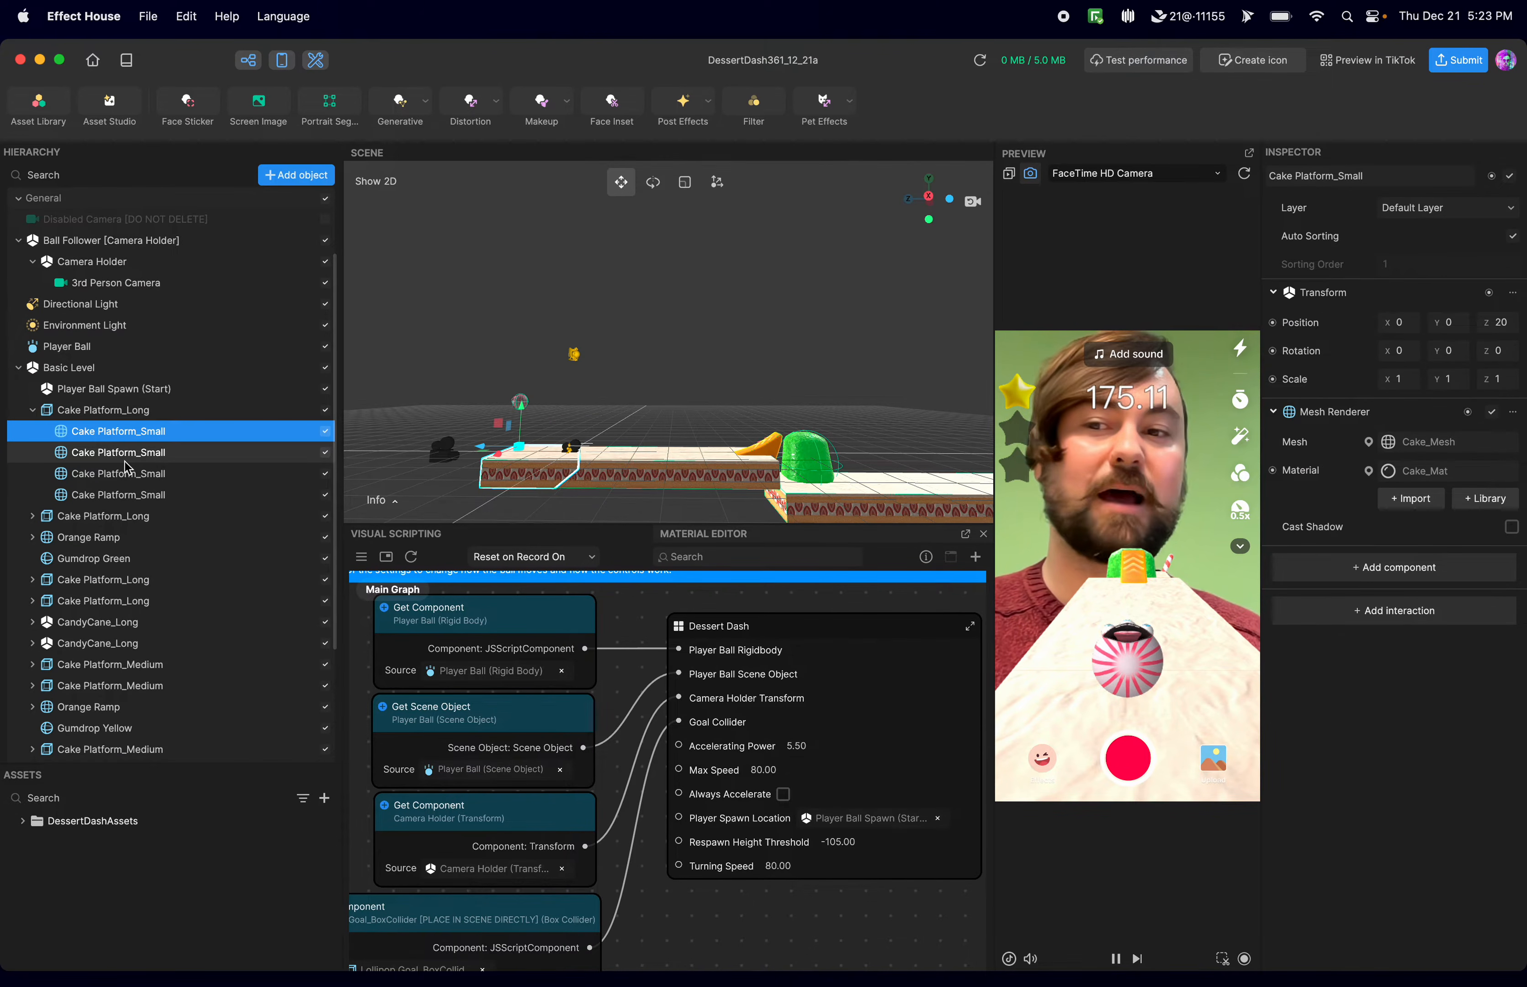
pyautogui.click(129, 450)
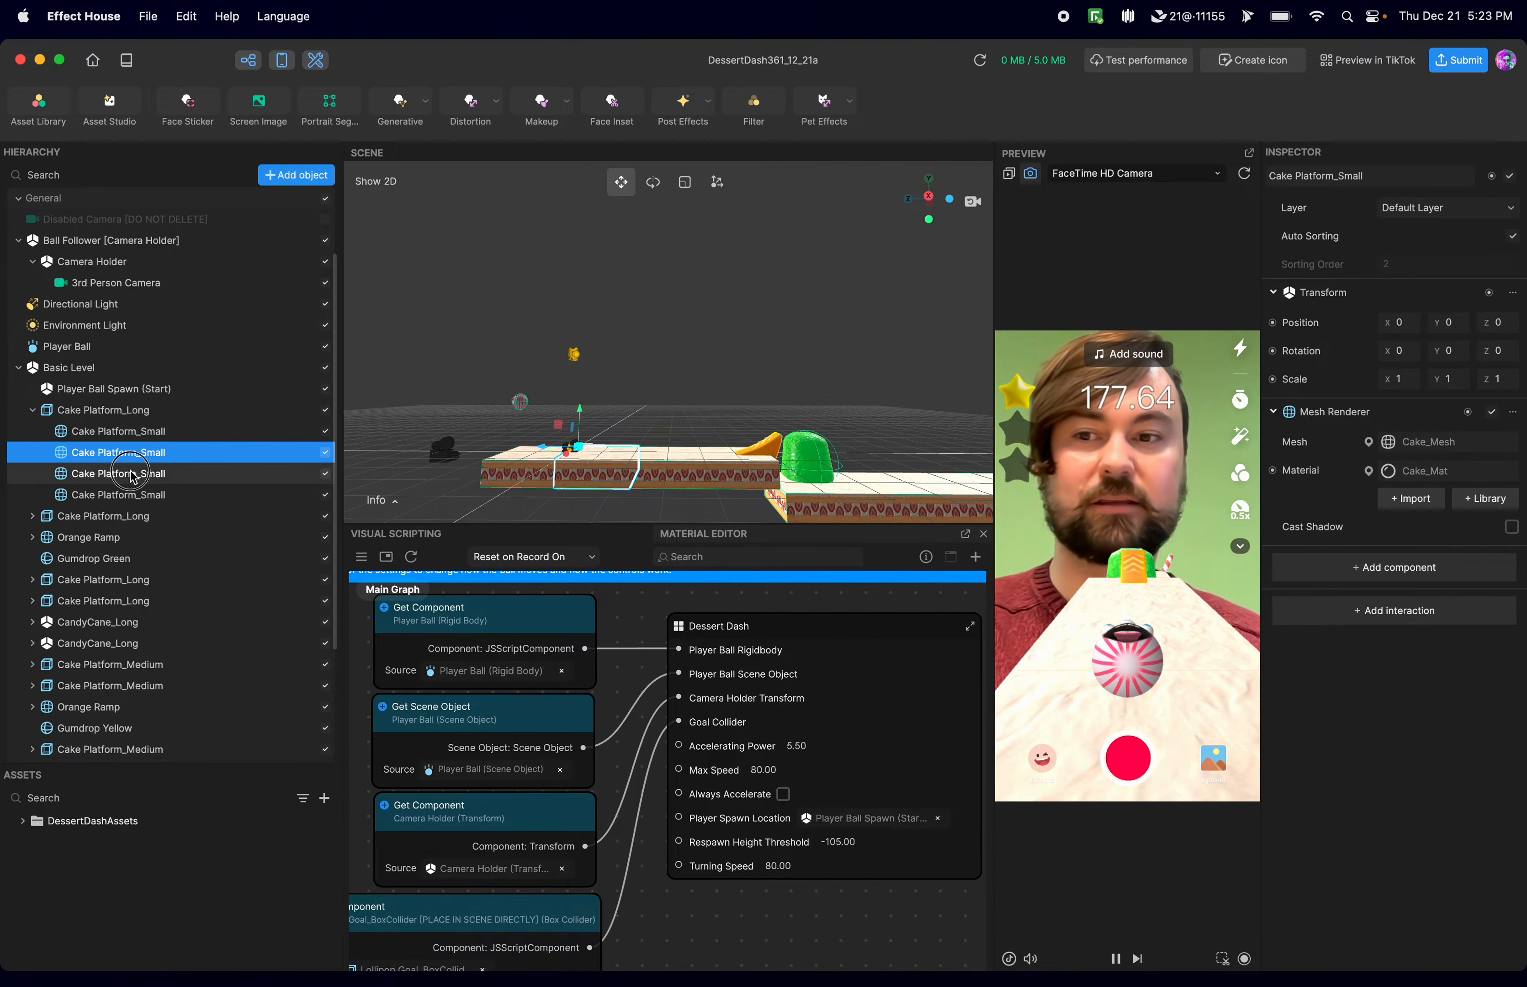
pyautogui.click(133, 476)
pyautogui.click(141, 490)
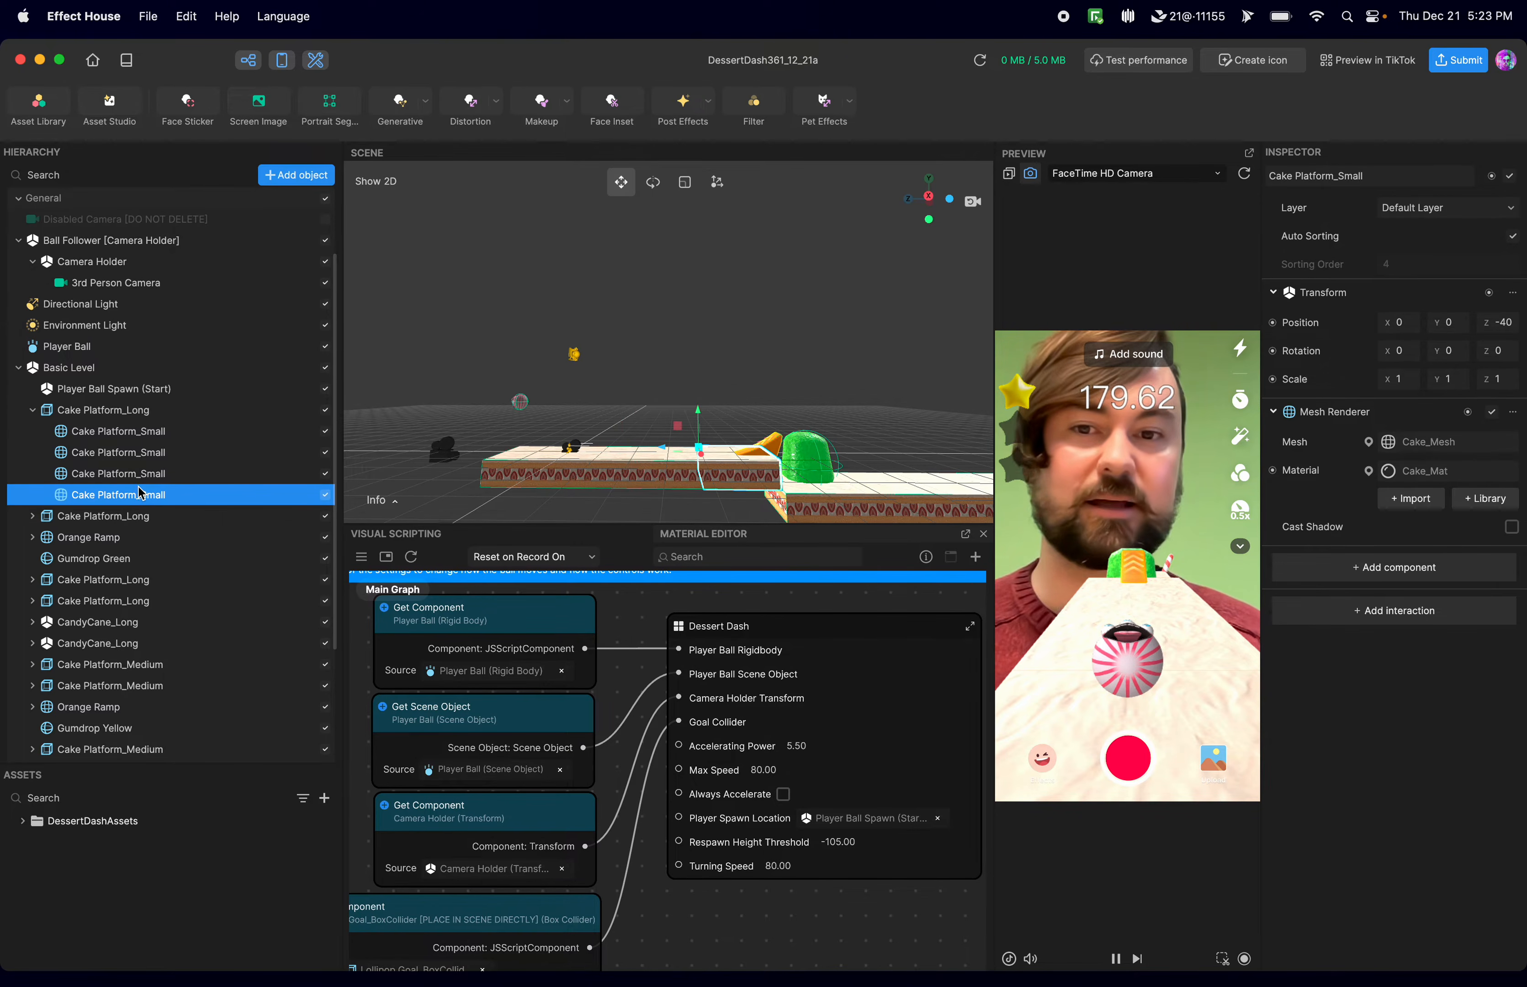
pyautogui.click(139, 434)
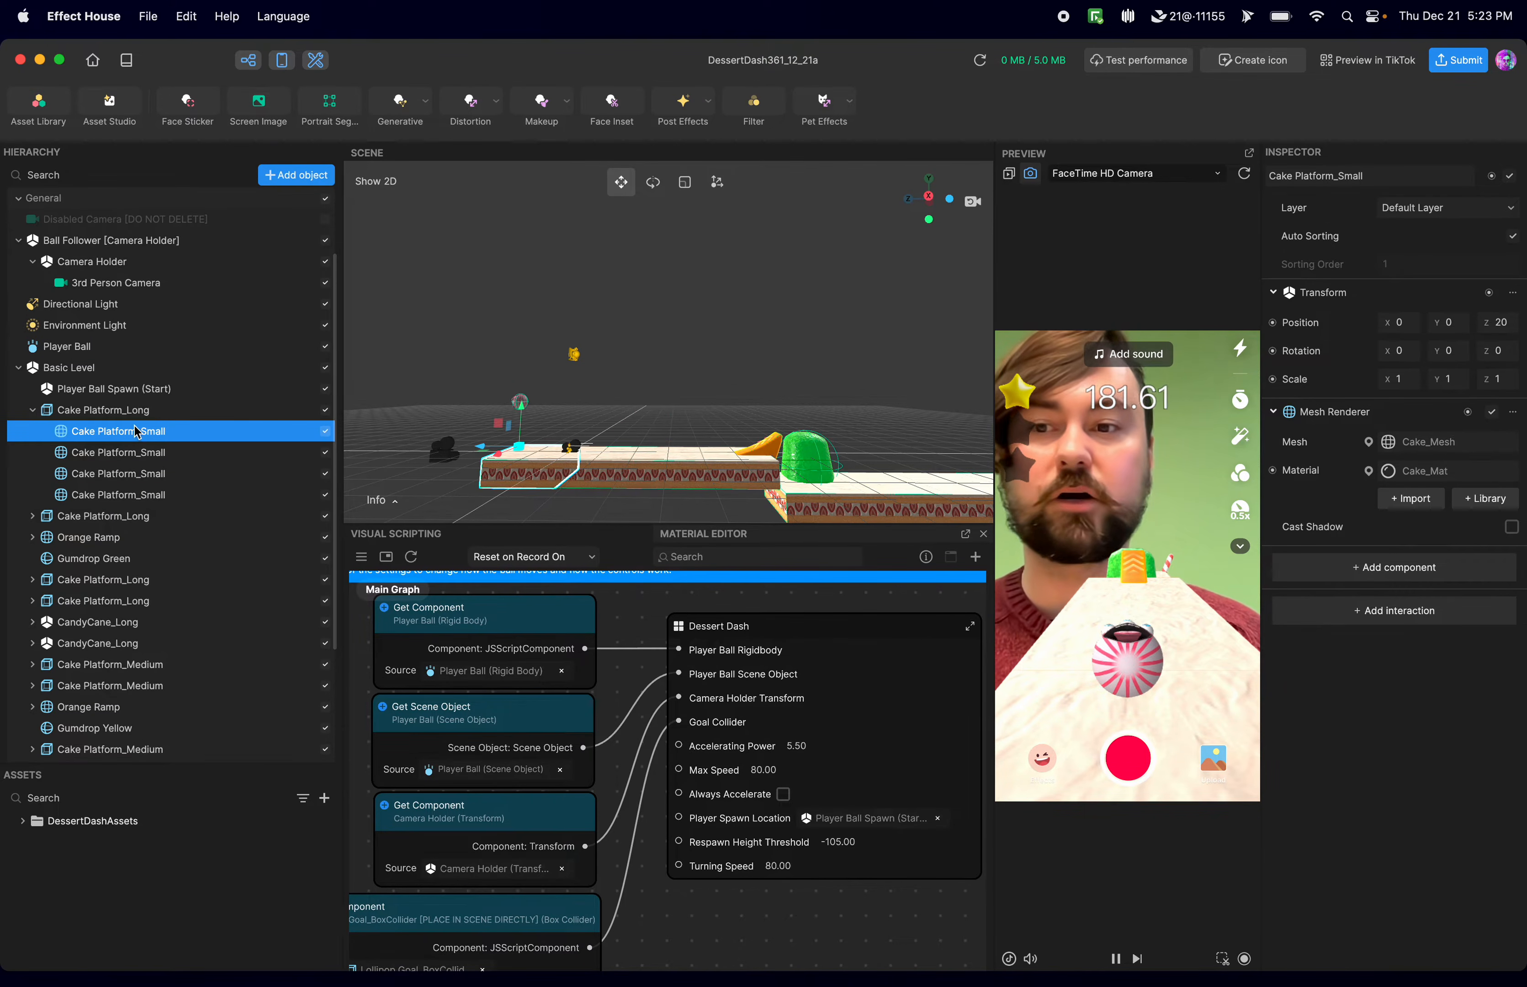
pyautogui.click(32, 409)
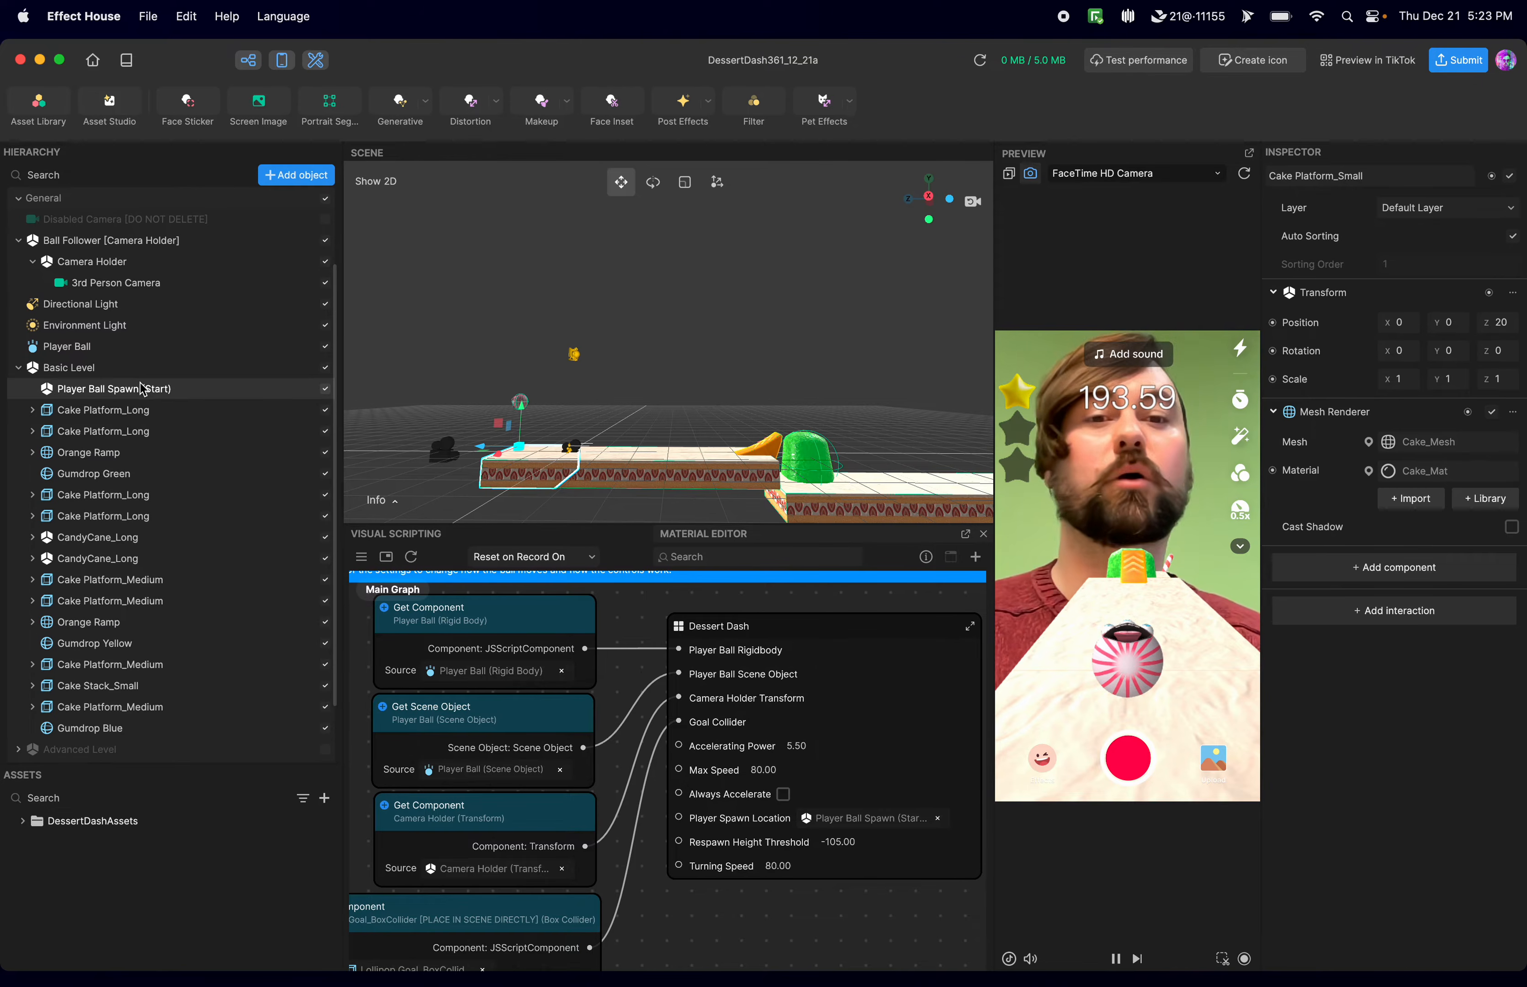
# Duplicate CandyCane_Small from the Candy Canes in Level Building Parts and move the copy into the Basic Level group.
pyautogui.scroll(-3, 160, 411)
pyautogui.click(18, 705)
pyautogui.scroll(-5, 107, 590)
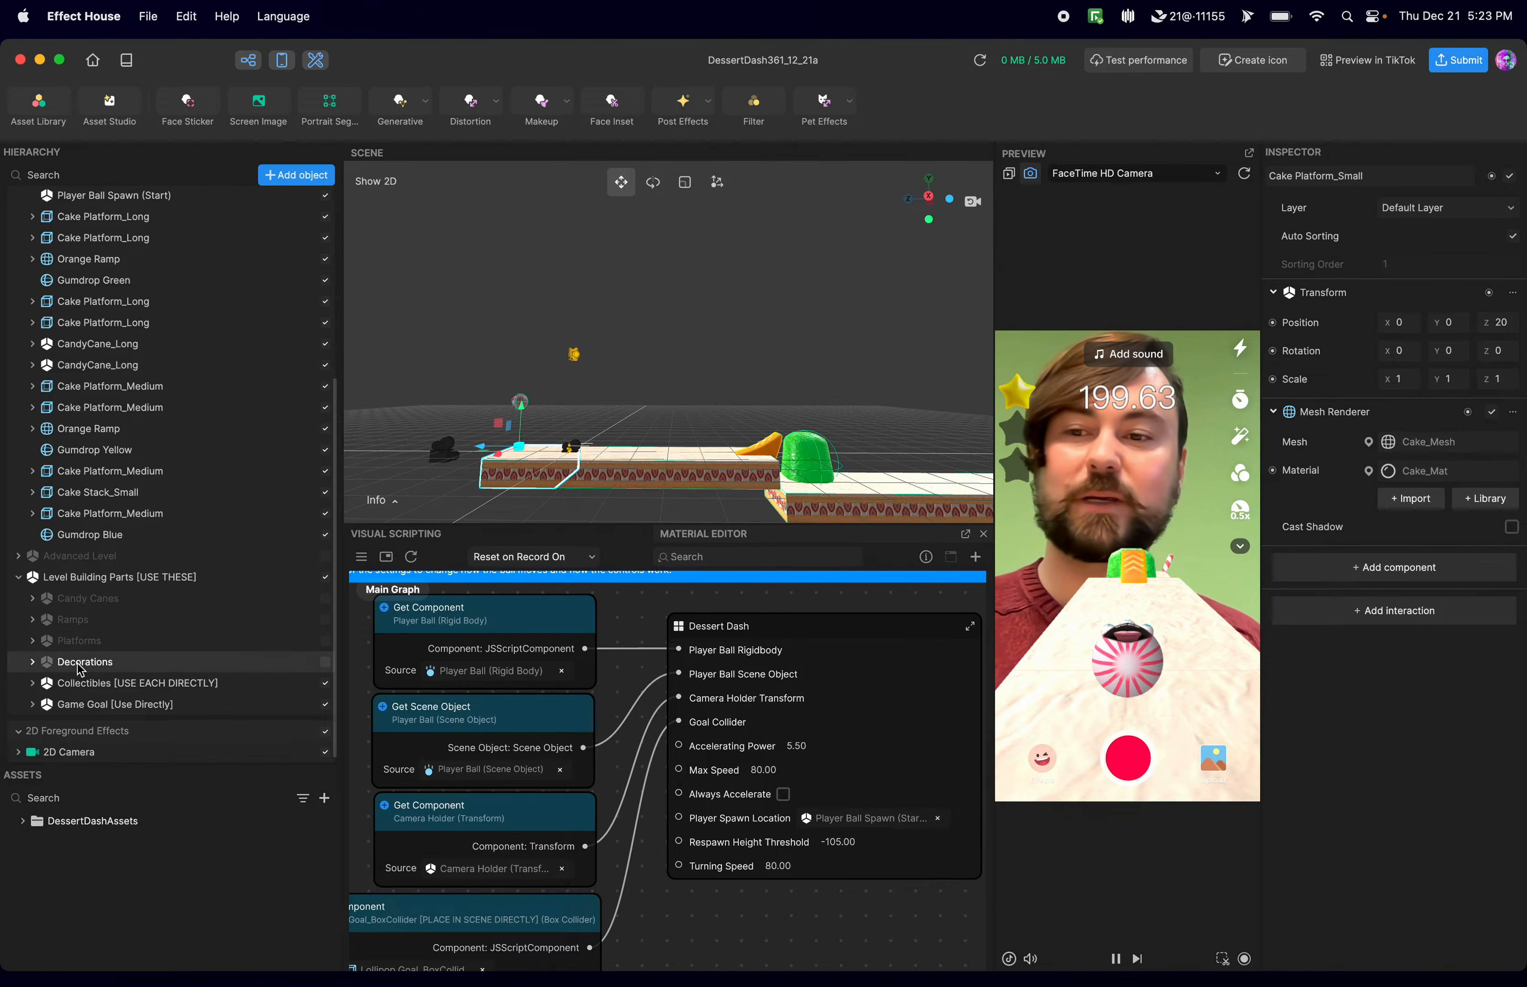
pyautogui.click(34, 599)
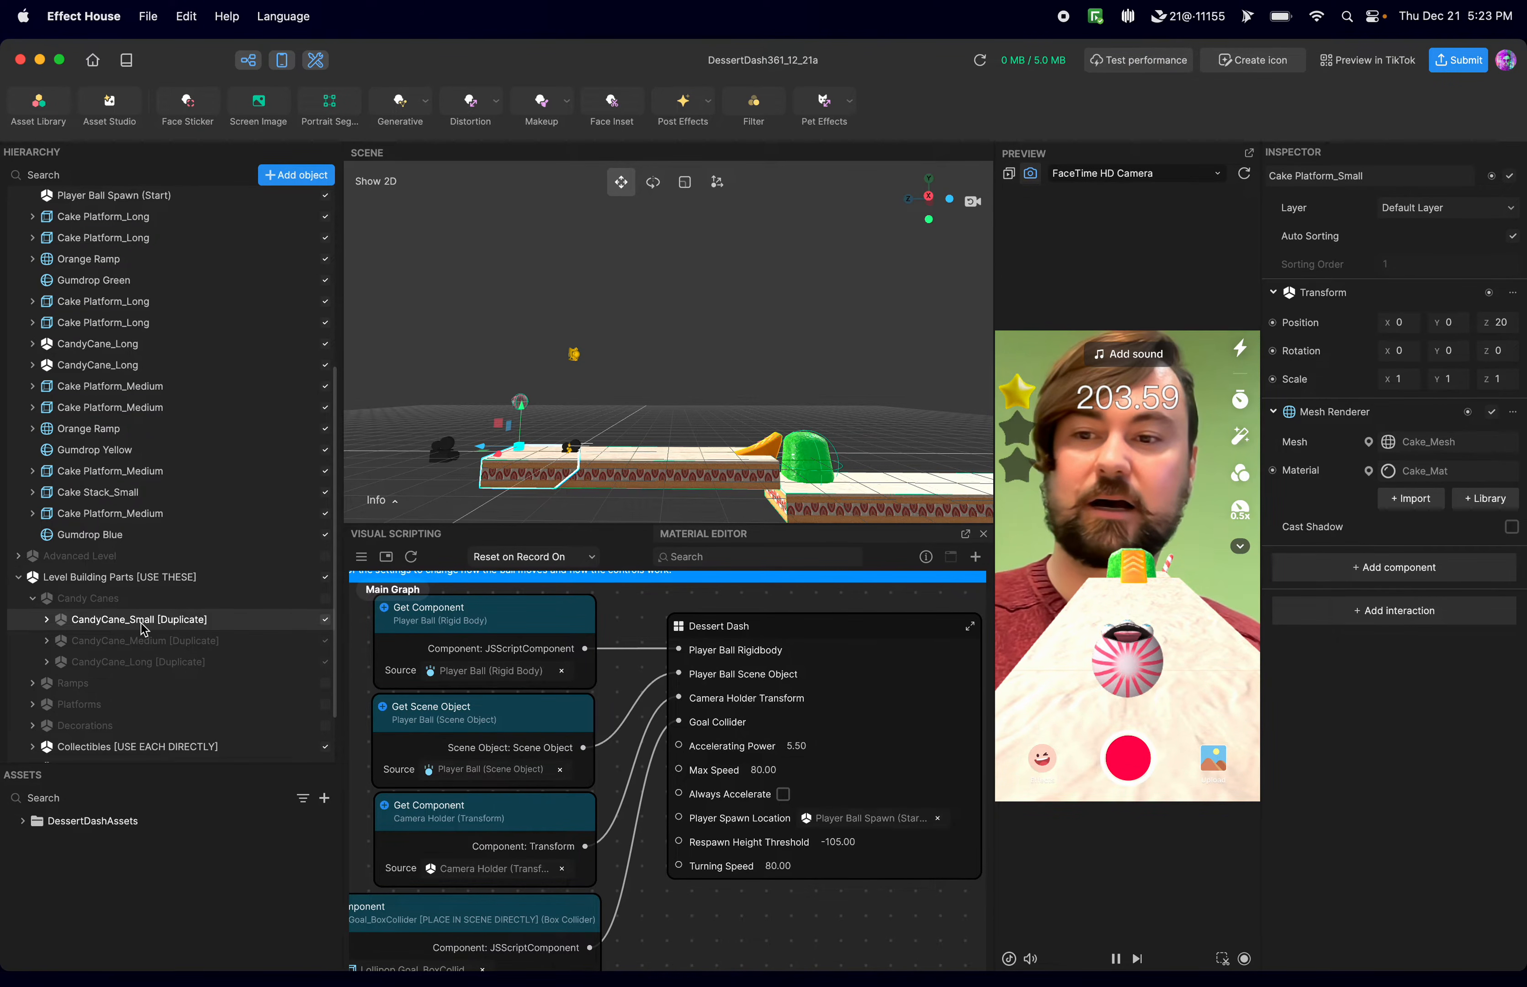
pyautogui.click(154, 622)
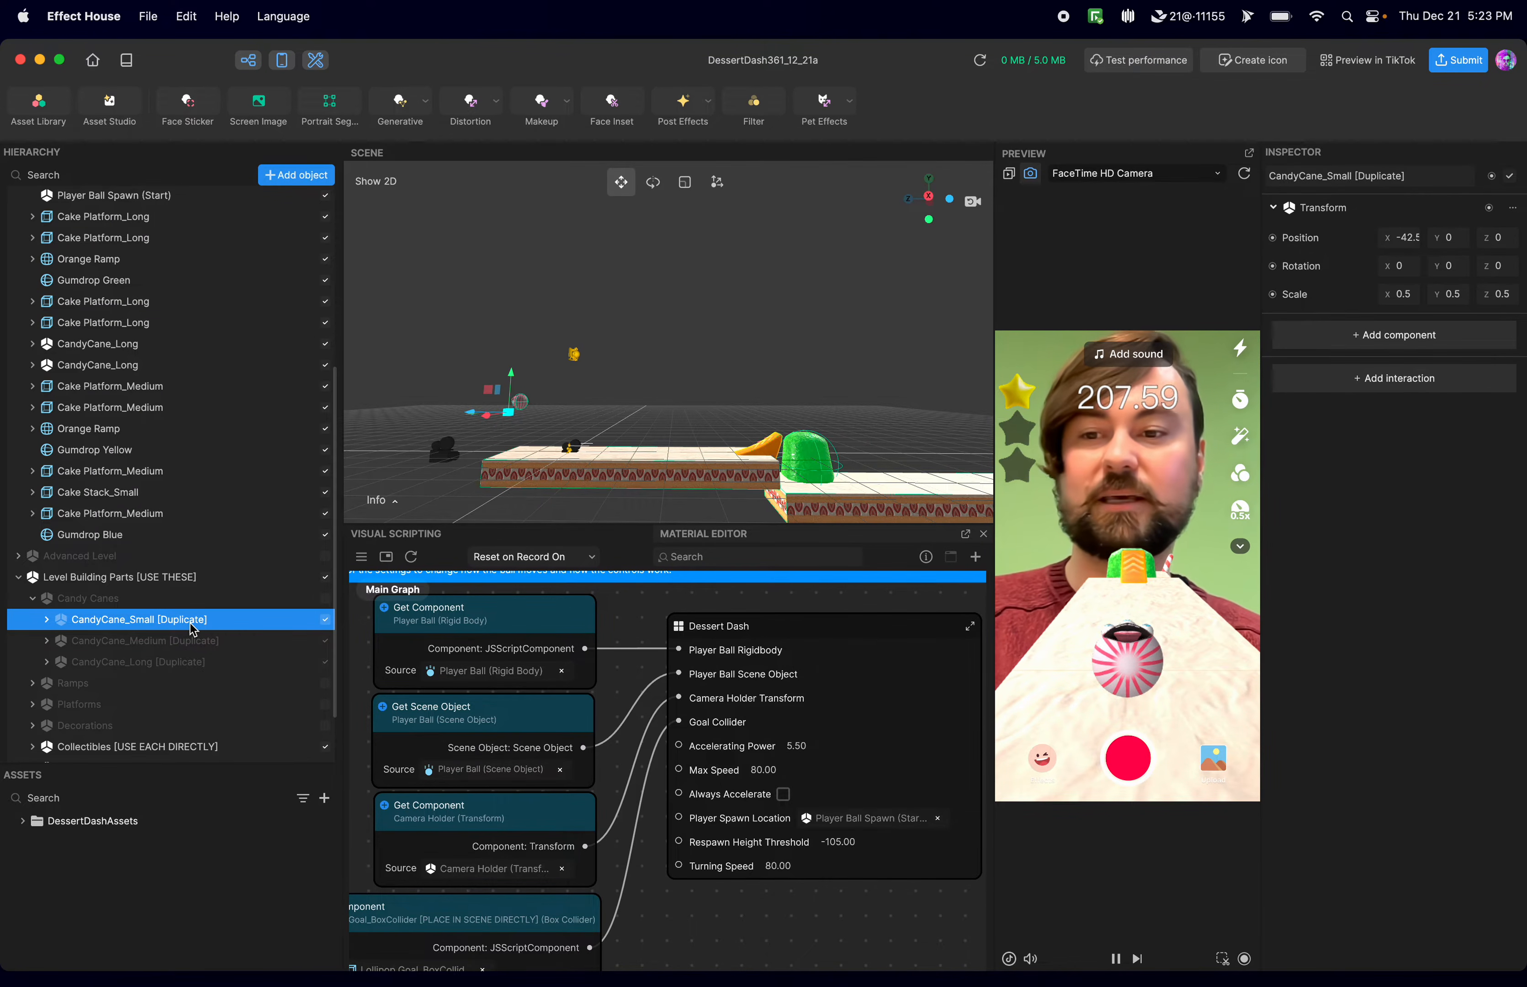
pyautogui.rightClick(192, 629)
pyautogui.click(211, 638)
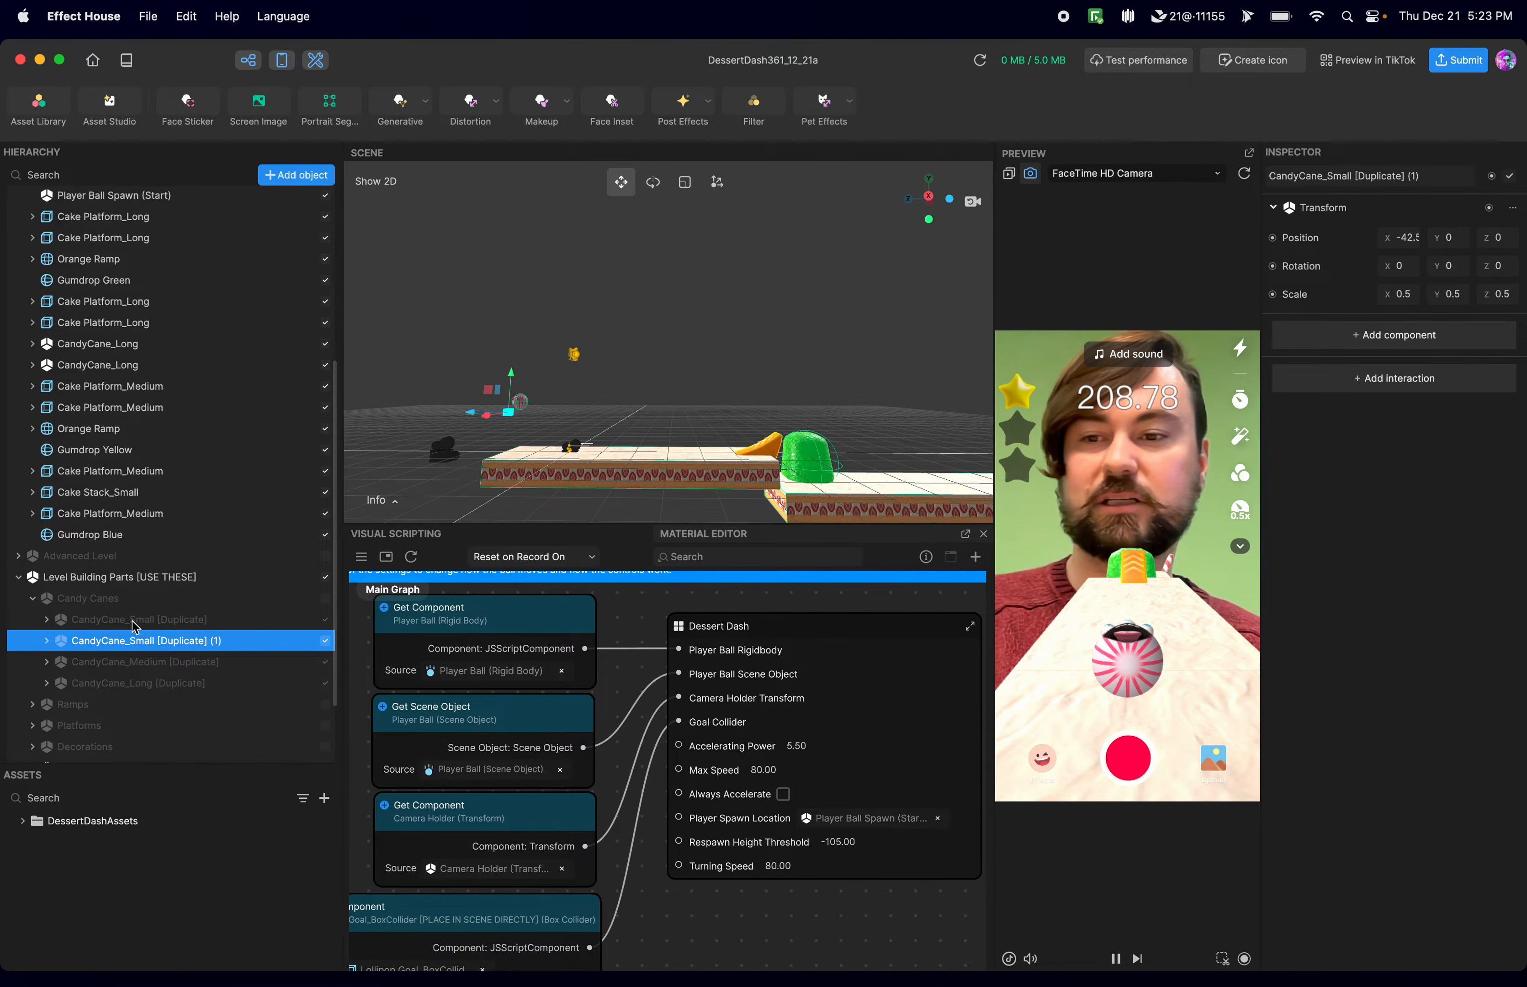
pyautogui.moveTo(136, 617); pyautogui.dragTo(110, 514)
pyautogui.moveTo(126, 379)
pyautogui.mouseDown()
pyautogui.moveTo(137, 347)
pyautogui.moveTo(122, 324)
pyautogui.moveTo(136, 379)
pyautogui.mouseUp()
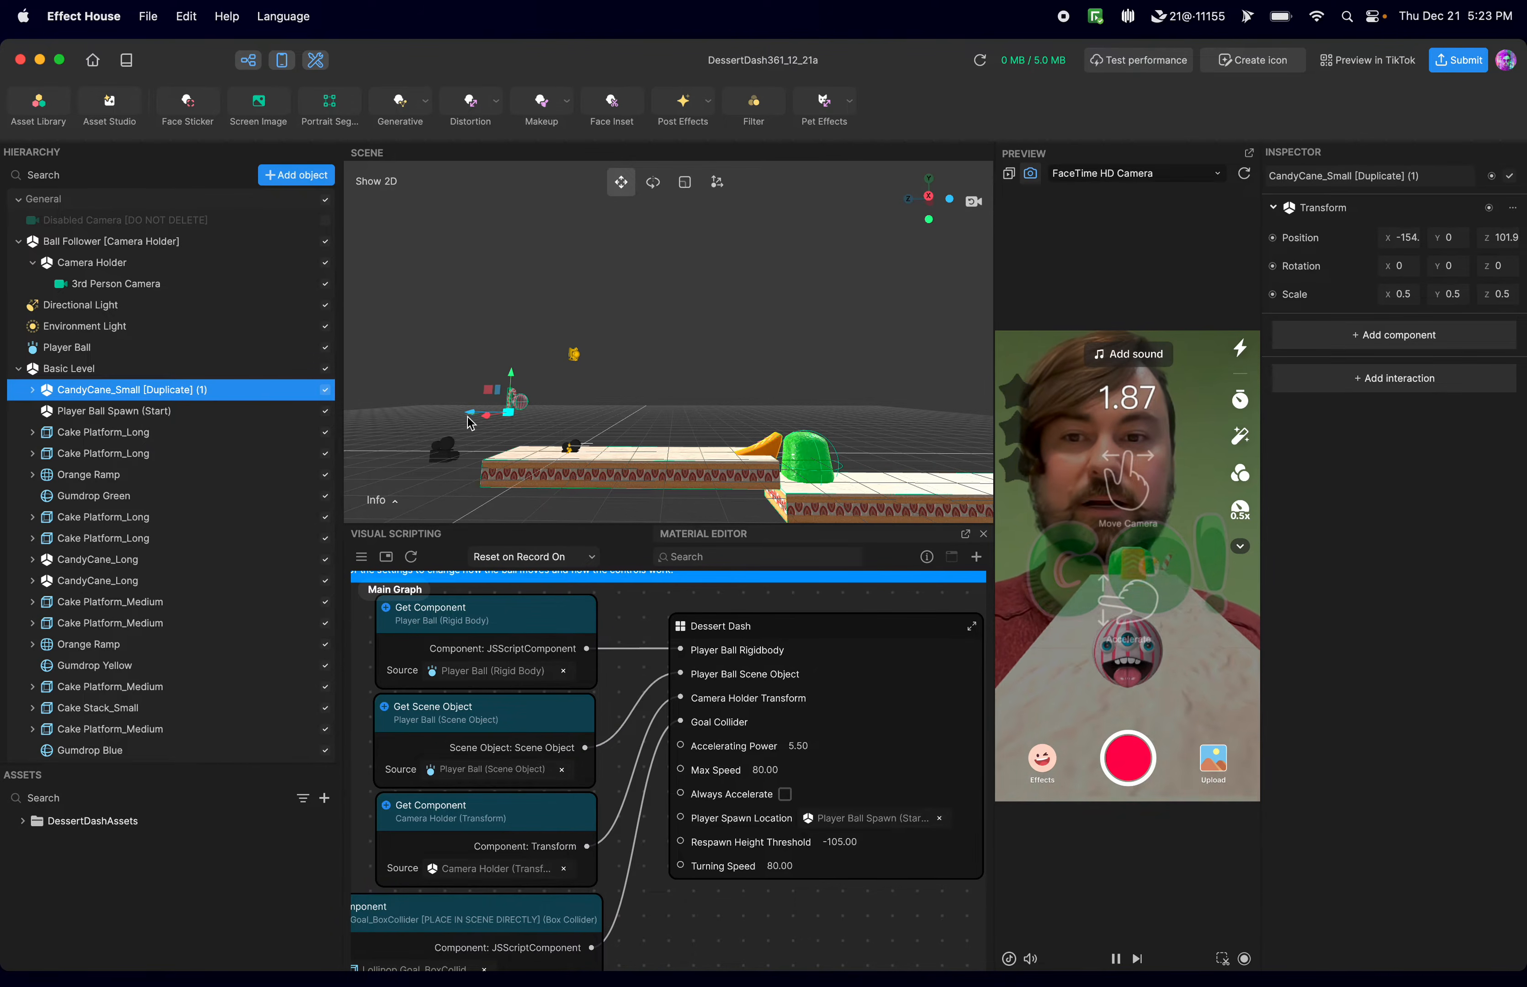
# Move the copied small candy cane onto the starting platform before the orange ramp, at about X -6.6 and Z -47.4.
pyautogui.moveTo(473, 413); pyautogui.dragTo(814, 452)
pyautogui.scroll(-3, 504, 436)
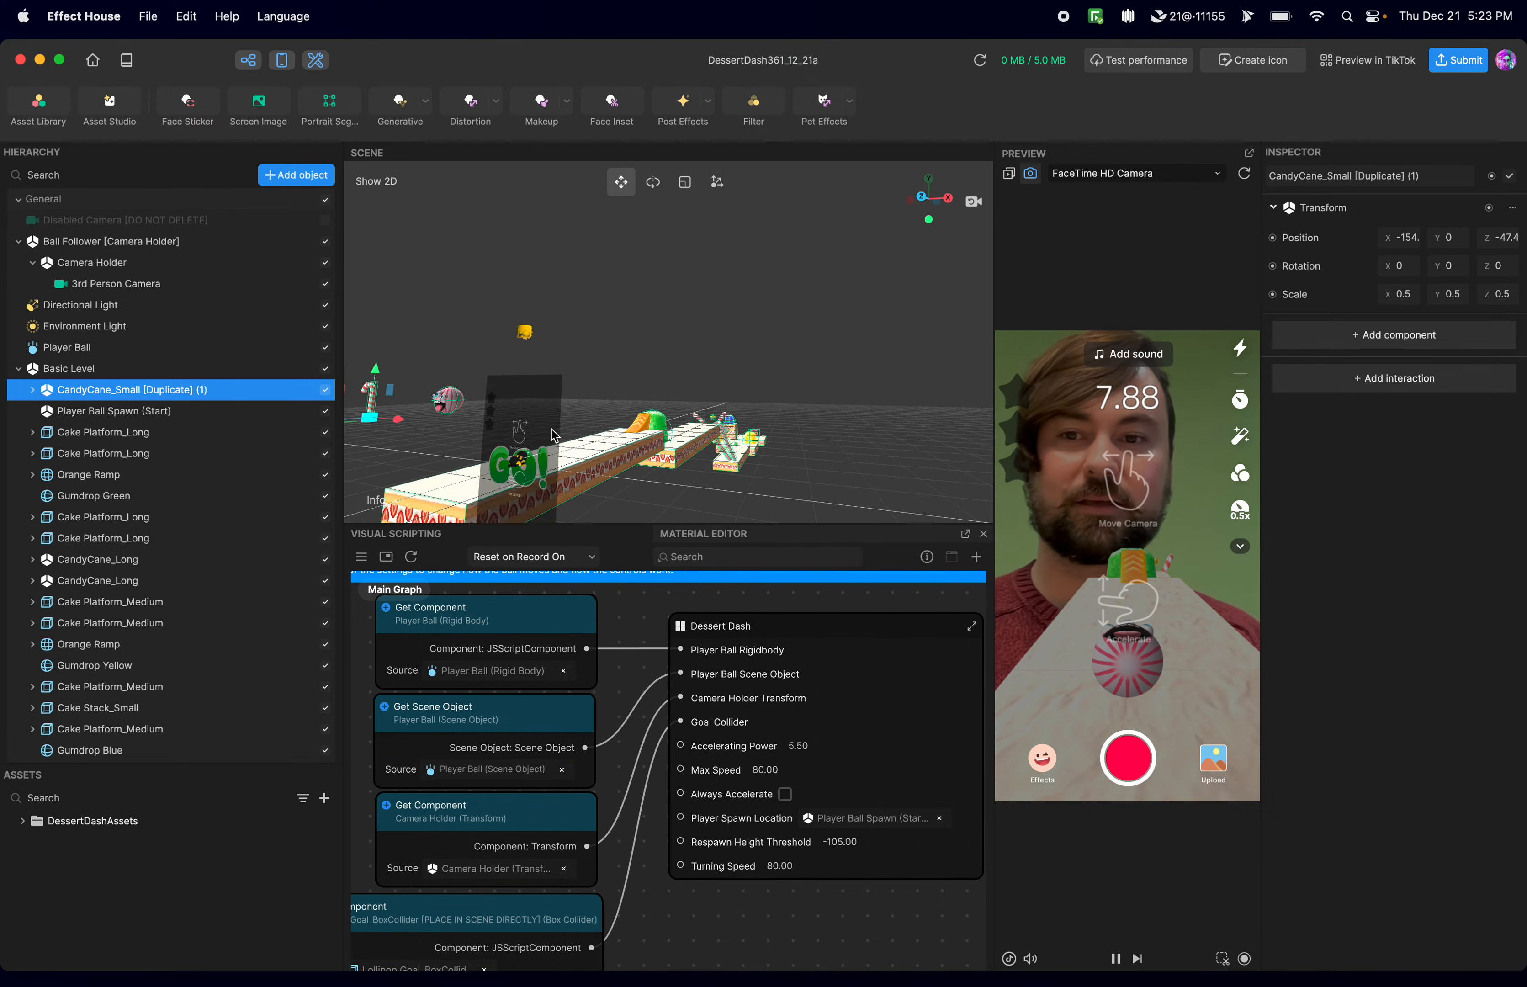
pyautogui.moveTo(499, 427); pyautogui.dragTo(684, 460)
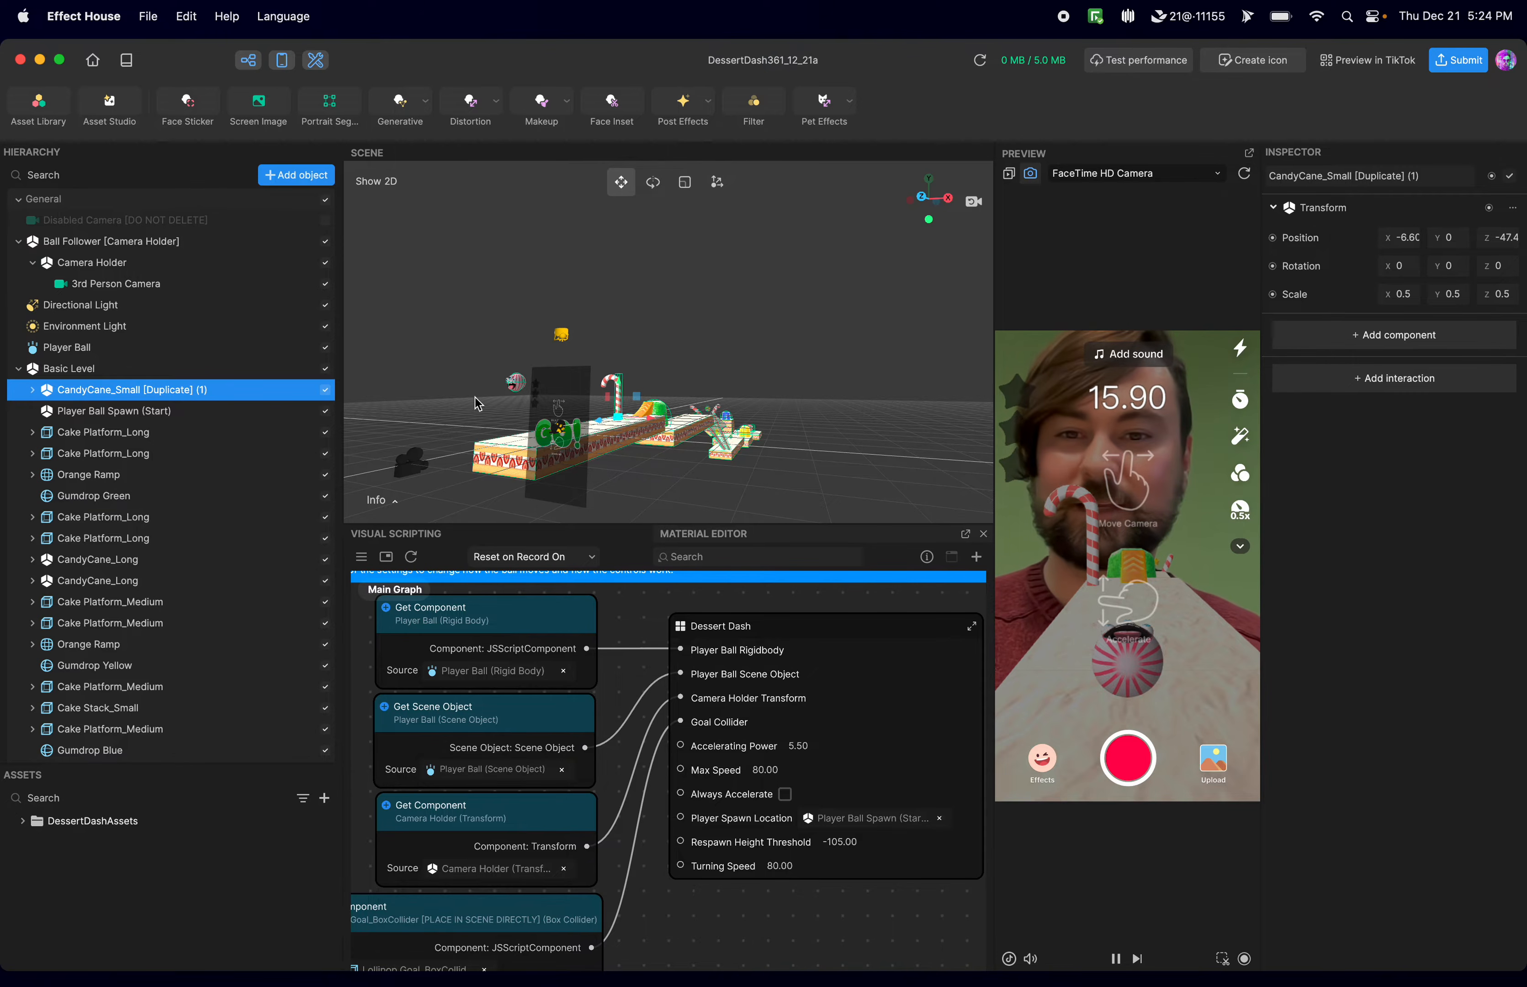
pyautogui.scroll(3, 596, 400)
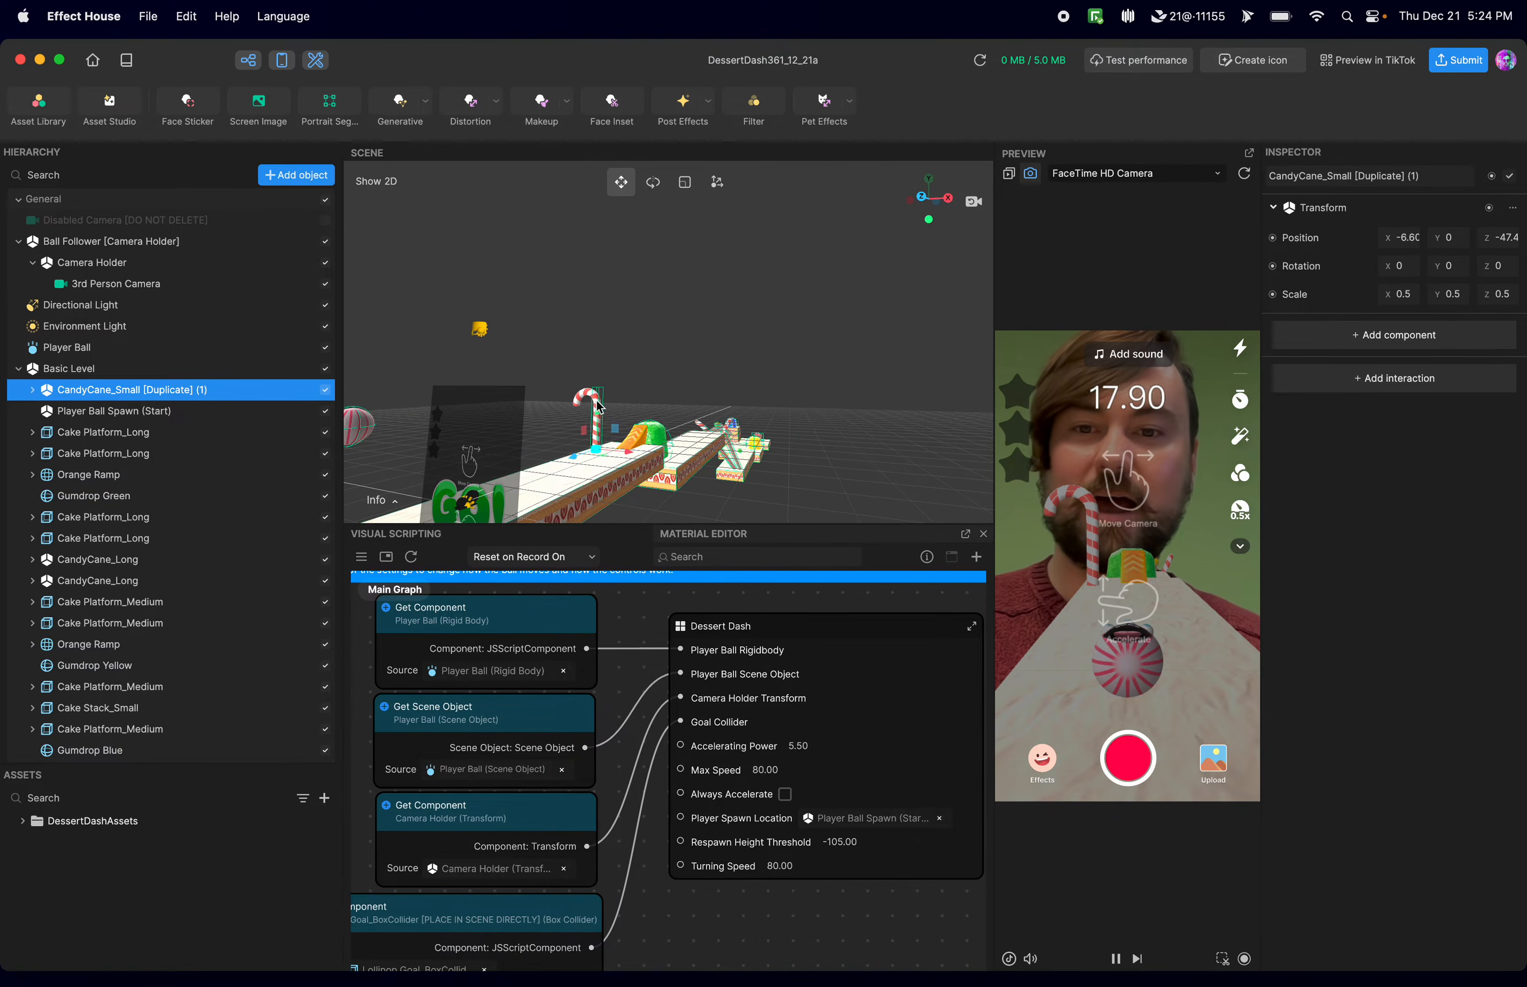
pyautogui.scroll(2, 587, 395)
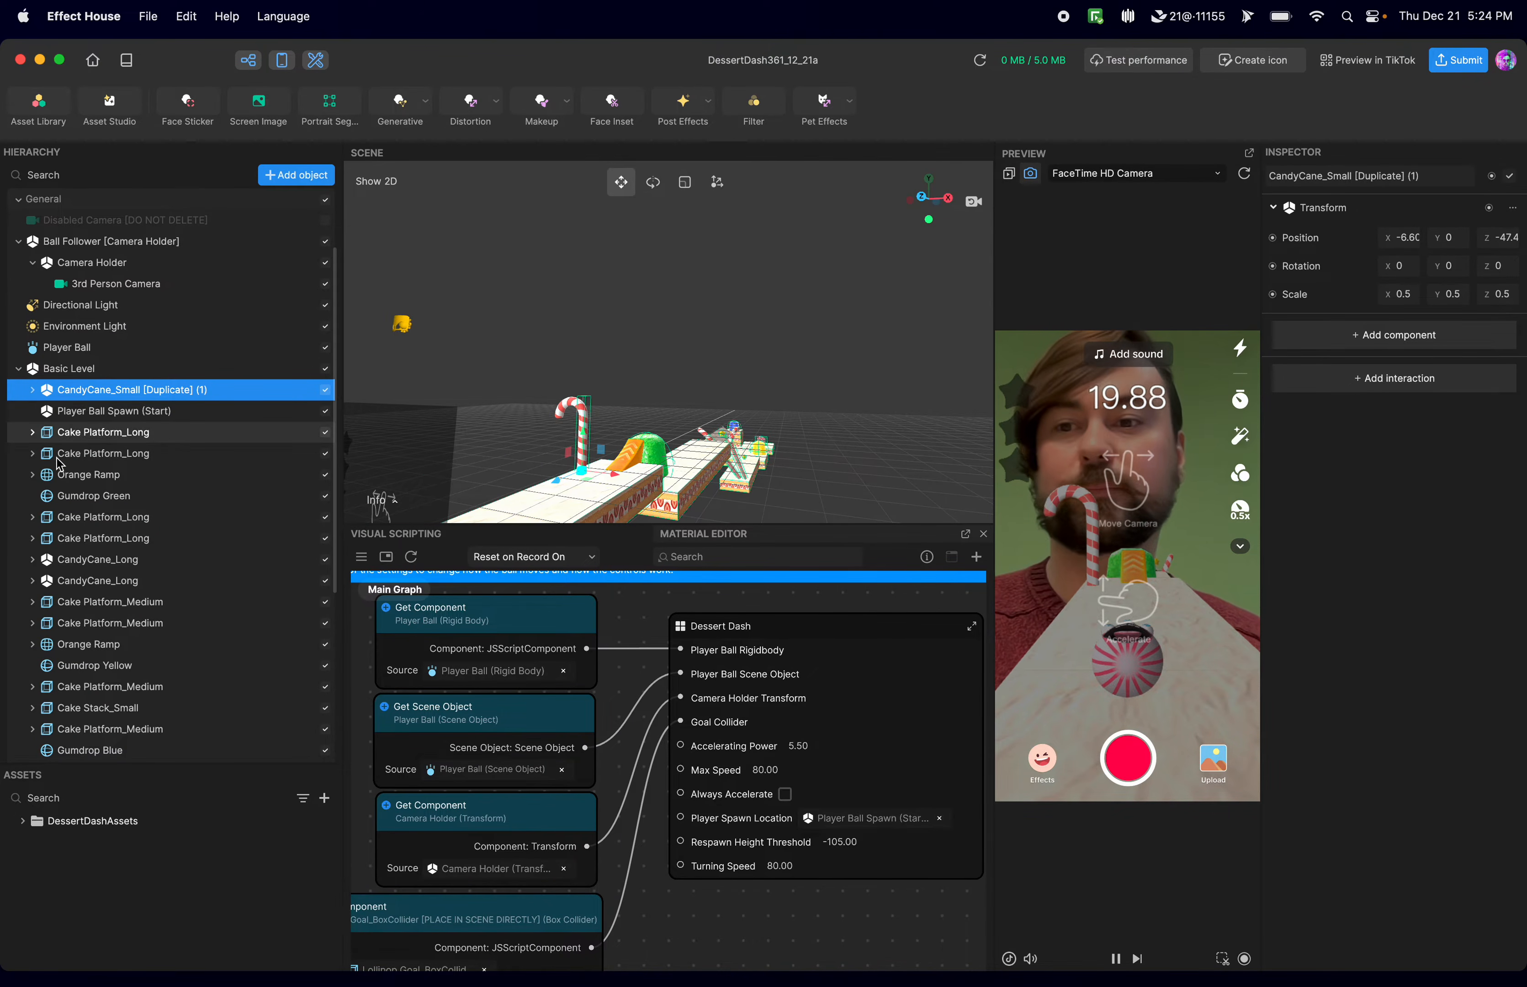
# Select and expand the first Cake Platform_Long in Basic Level to examine its Box Collider and child pieces.
pyautogui.scroll(-5, 131, 578)
pyautogui.scroll(5, 131, 436)
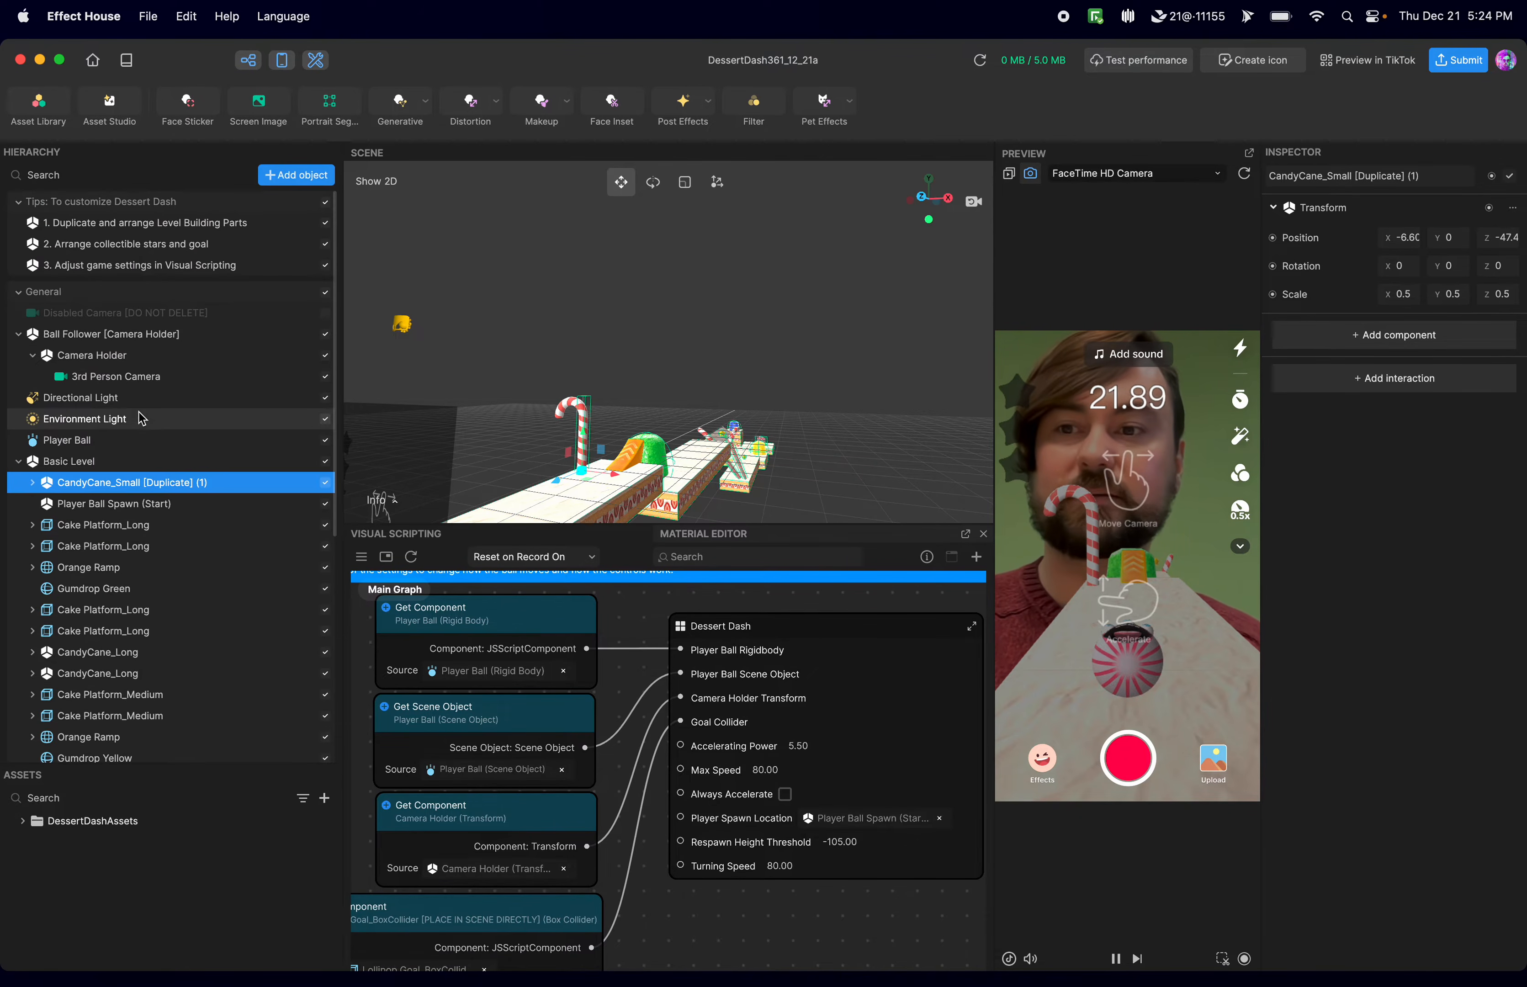
pyautogui.click(84, 533)
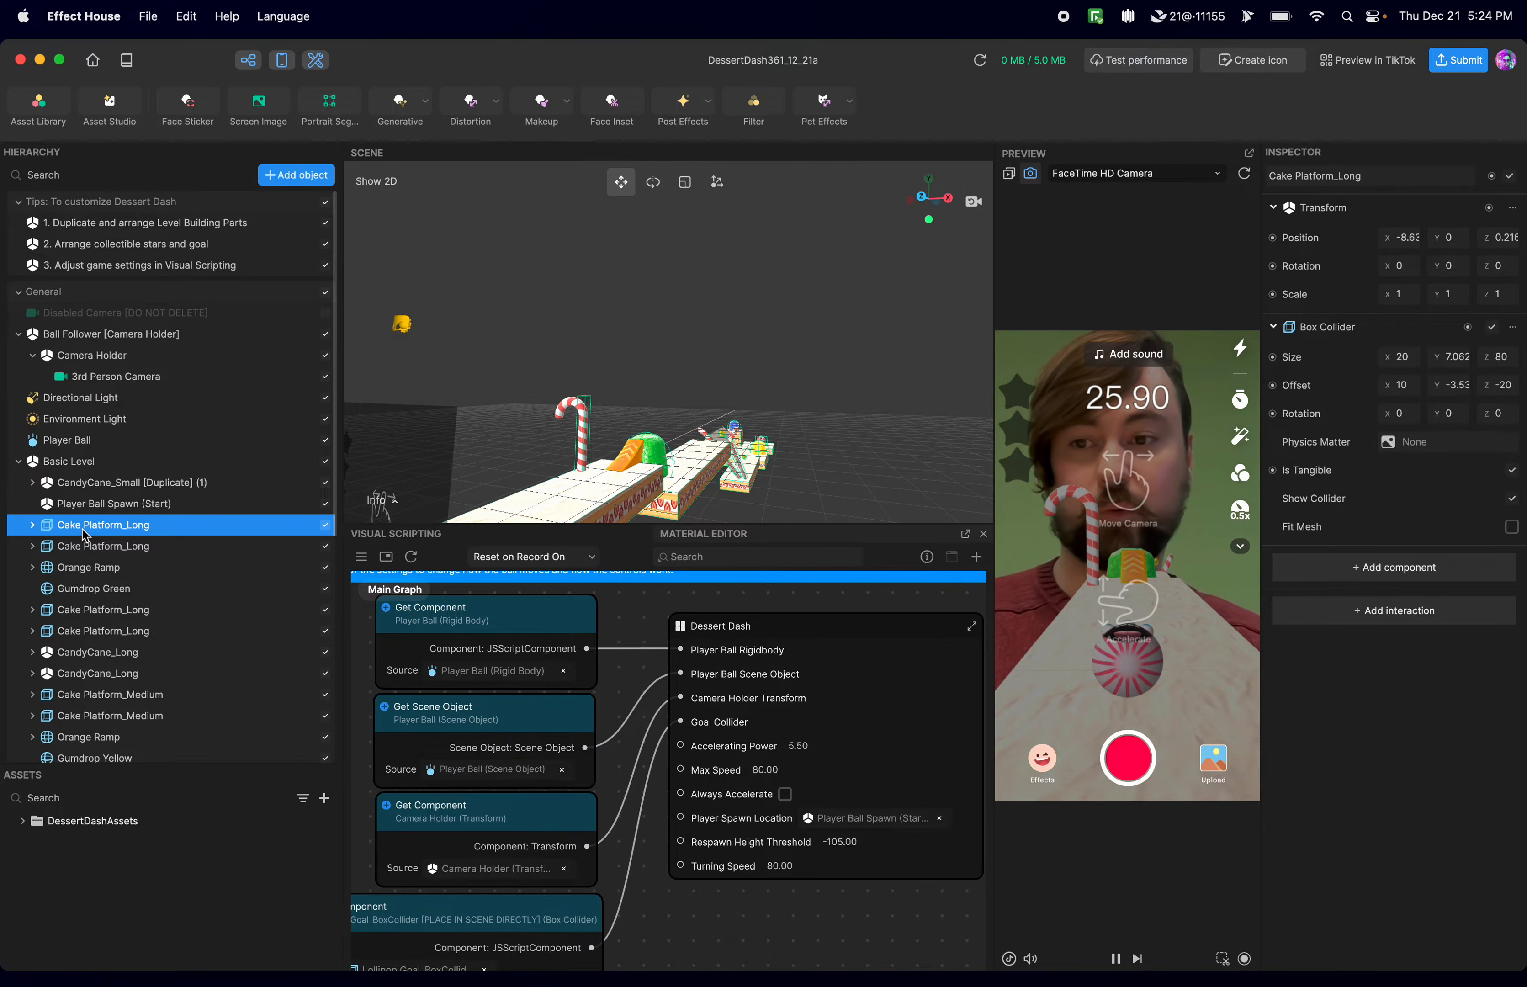
pyautogui.click(33, 525)
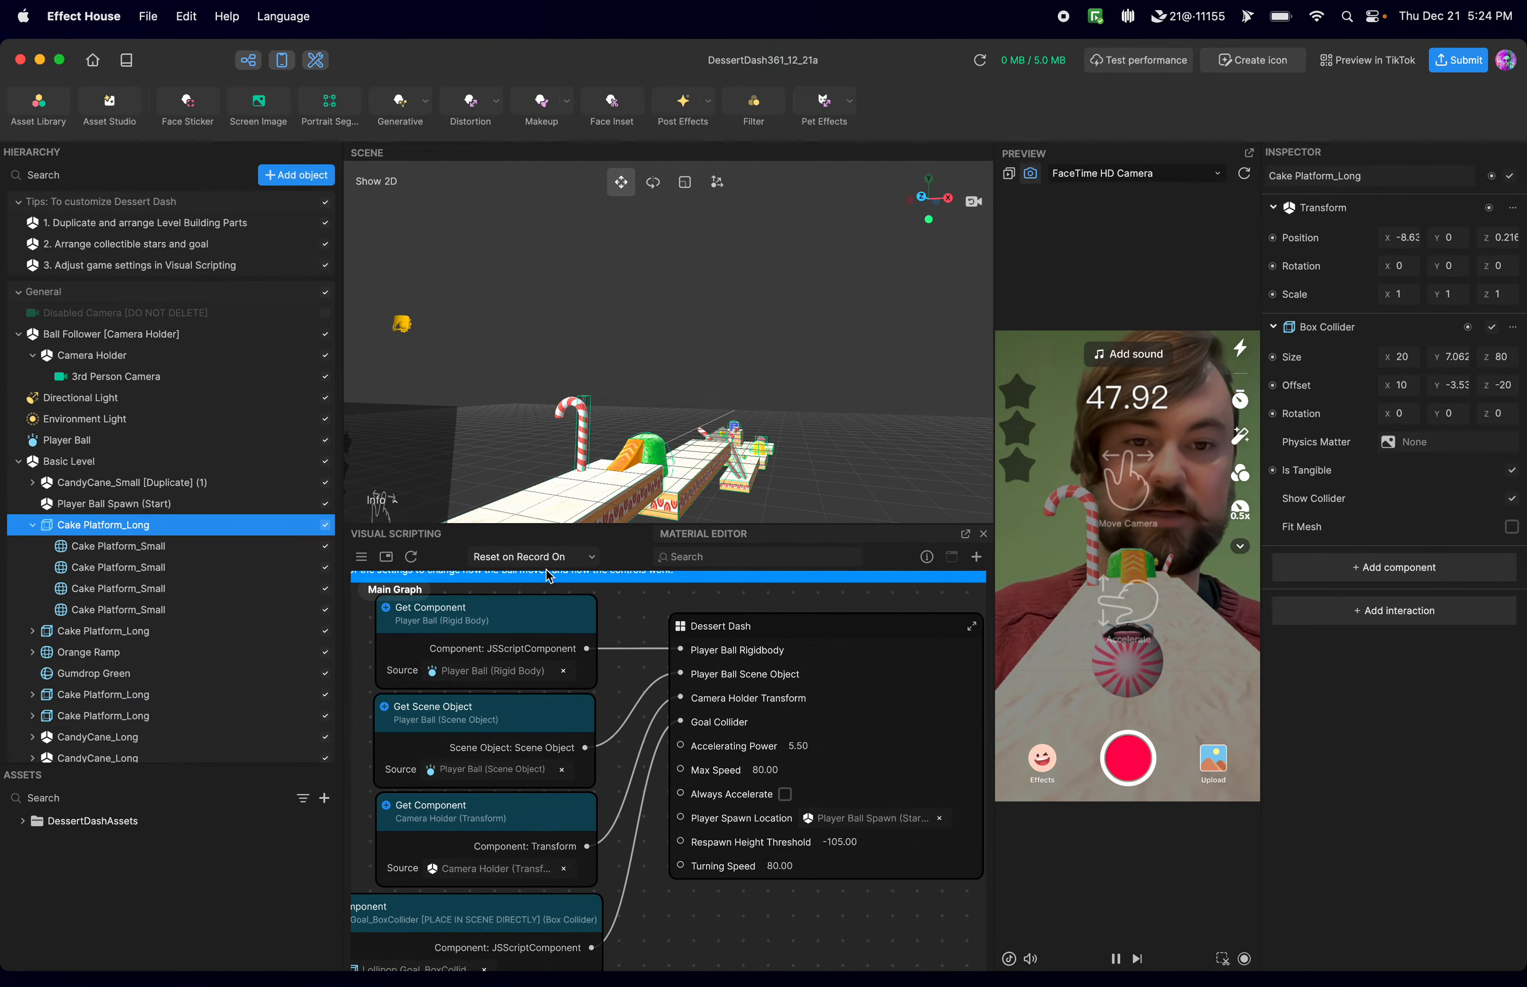
pyautogui.scroll(-3, 169, 563)
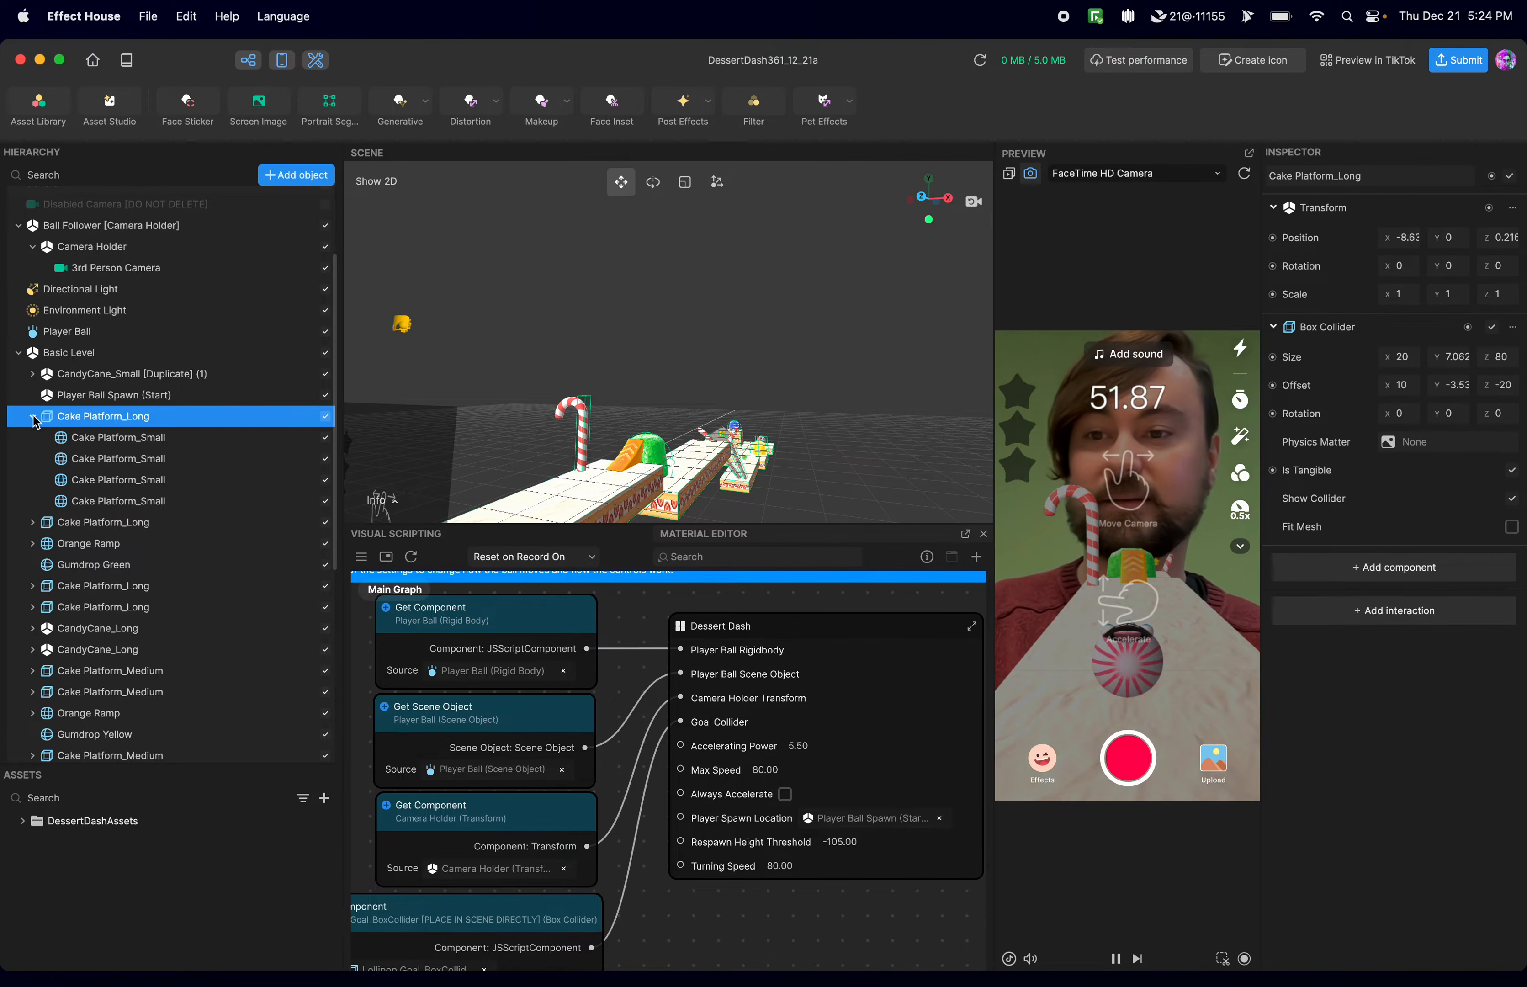
# Expand Platforms in Level Building Parts to examine its platform pieces, and try the ball controls in the preview.
pyautogui.scroll(-5, 141, 581)
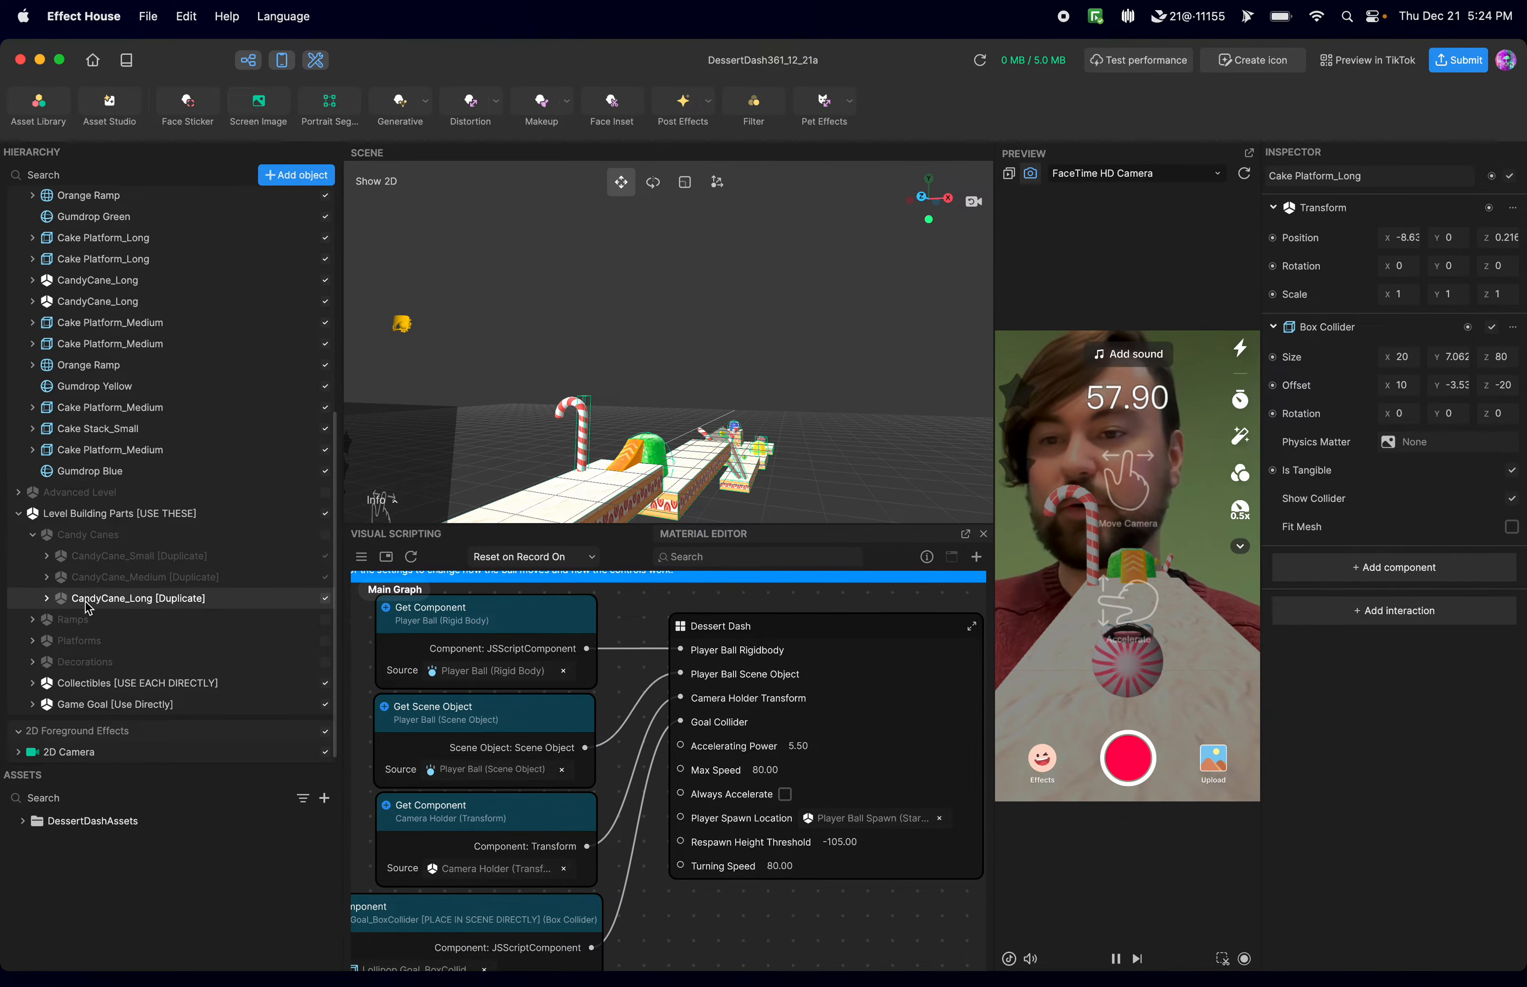
pyautogui.click(34, 642)
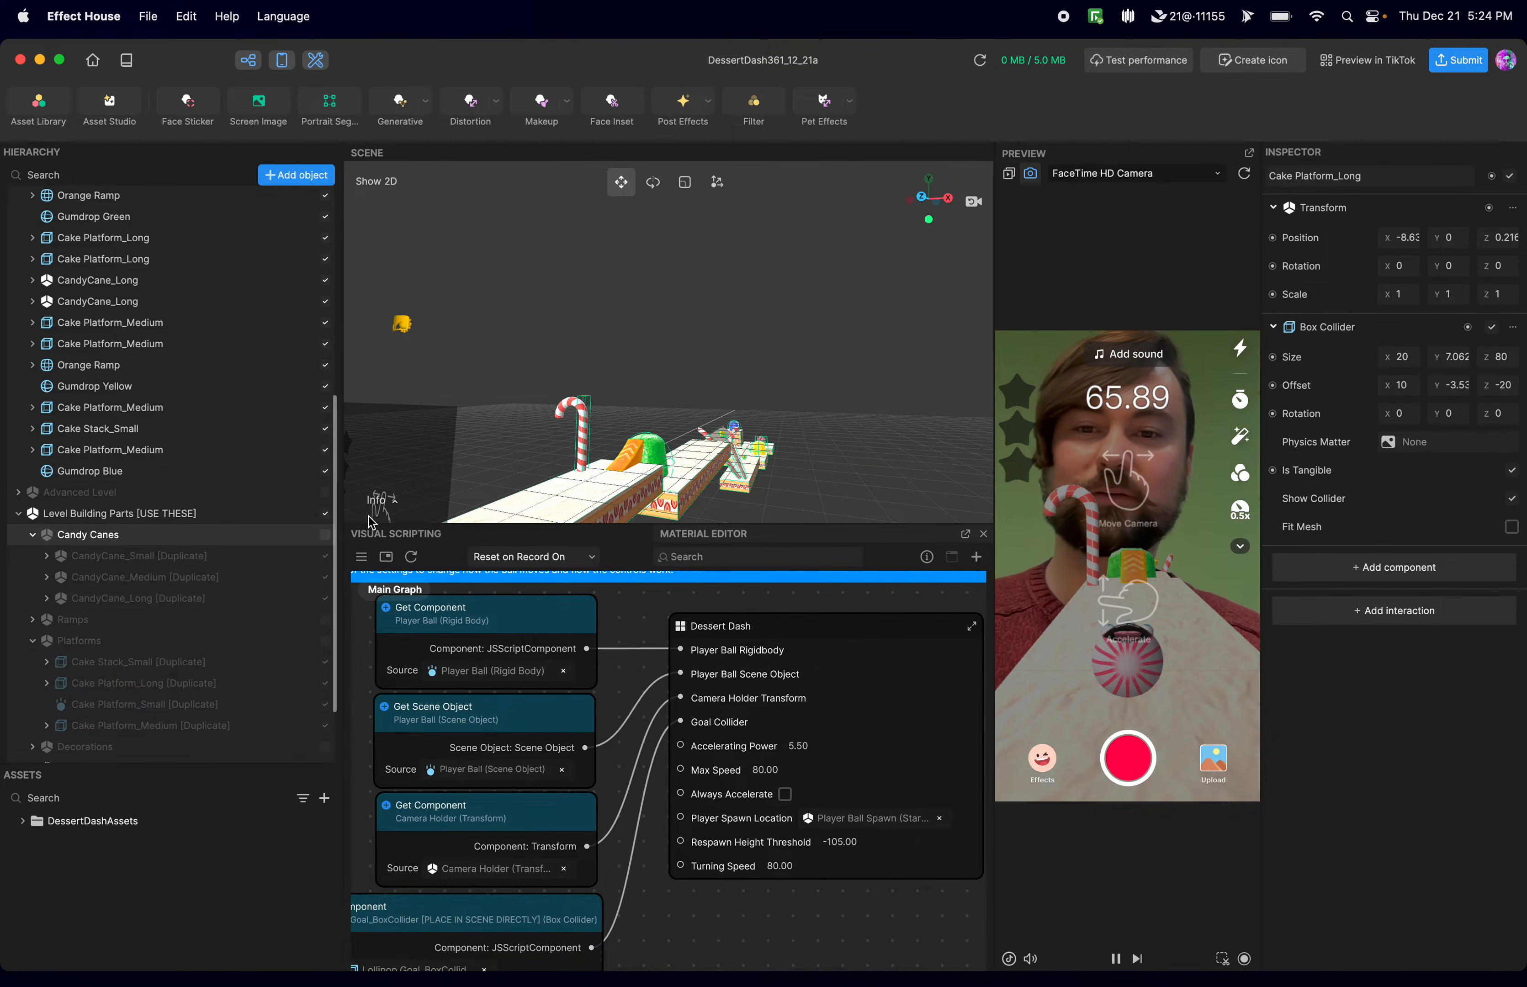
pyautogui.moveTo(1138, 592)
pyautogui.mouseDown()
pyautogui.moveTo(1147, 509)
pyautogui.moveTo(1040, 503)
pyautogui.moveTo(1214, 501)
pyautogui.moveTo(1081, 497)
pyautogui.moveTo(1098, 535)
pyautogui.moveTo(1179, 579)
pyautogui.moveTo(1176, 611)
pyautogui.moveTo(1142, 600)
pyautogui.mouseUp()
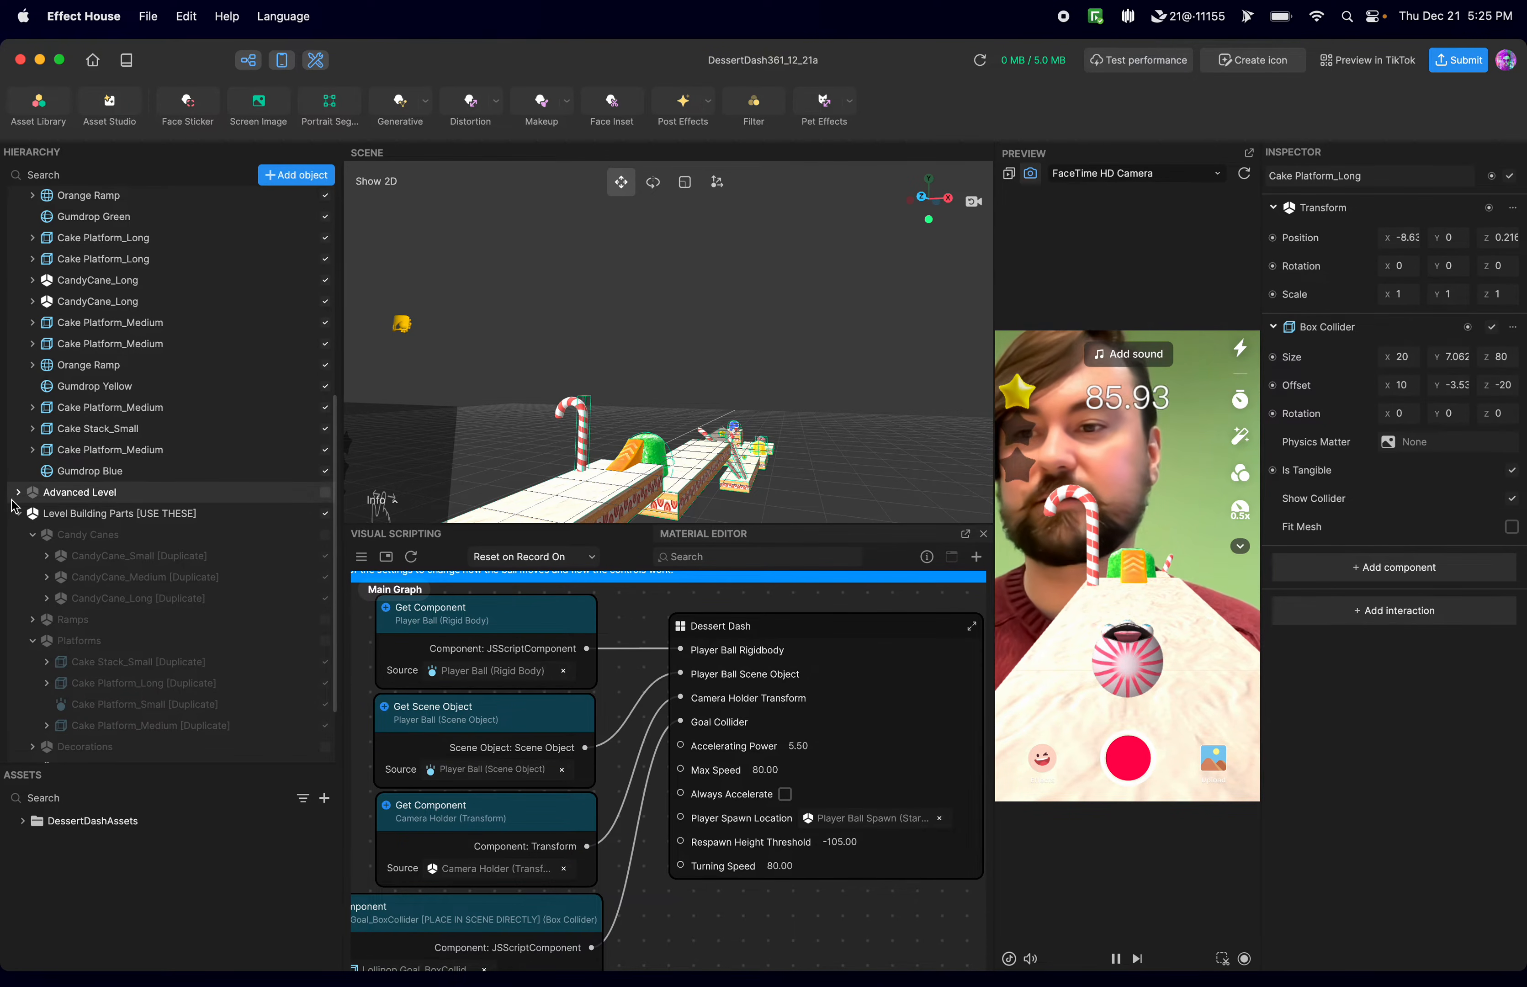
# Collapse the Basic Level group, disable it, and enable Advanced Level in its place.
pyautogui.scroll(3, 97, 289)
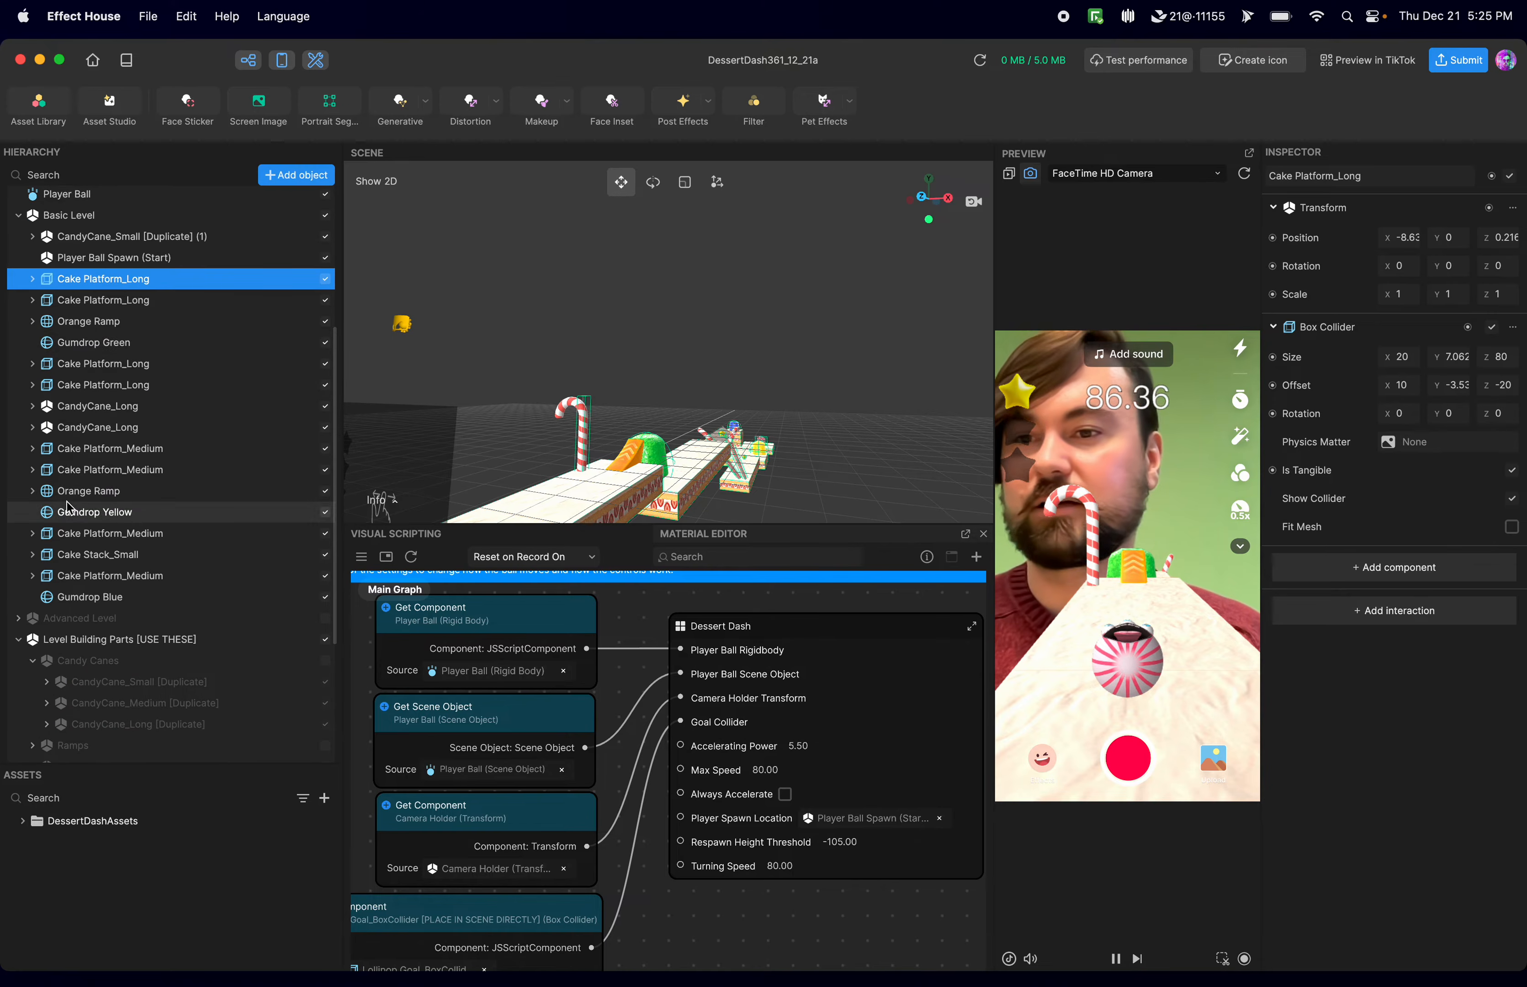
pyautogui.click(19, 215)
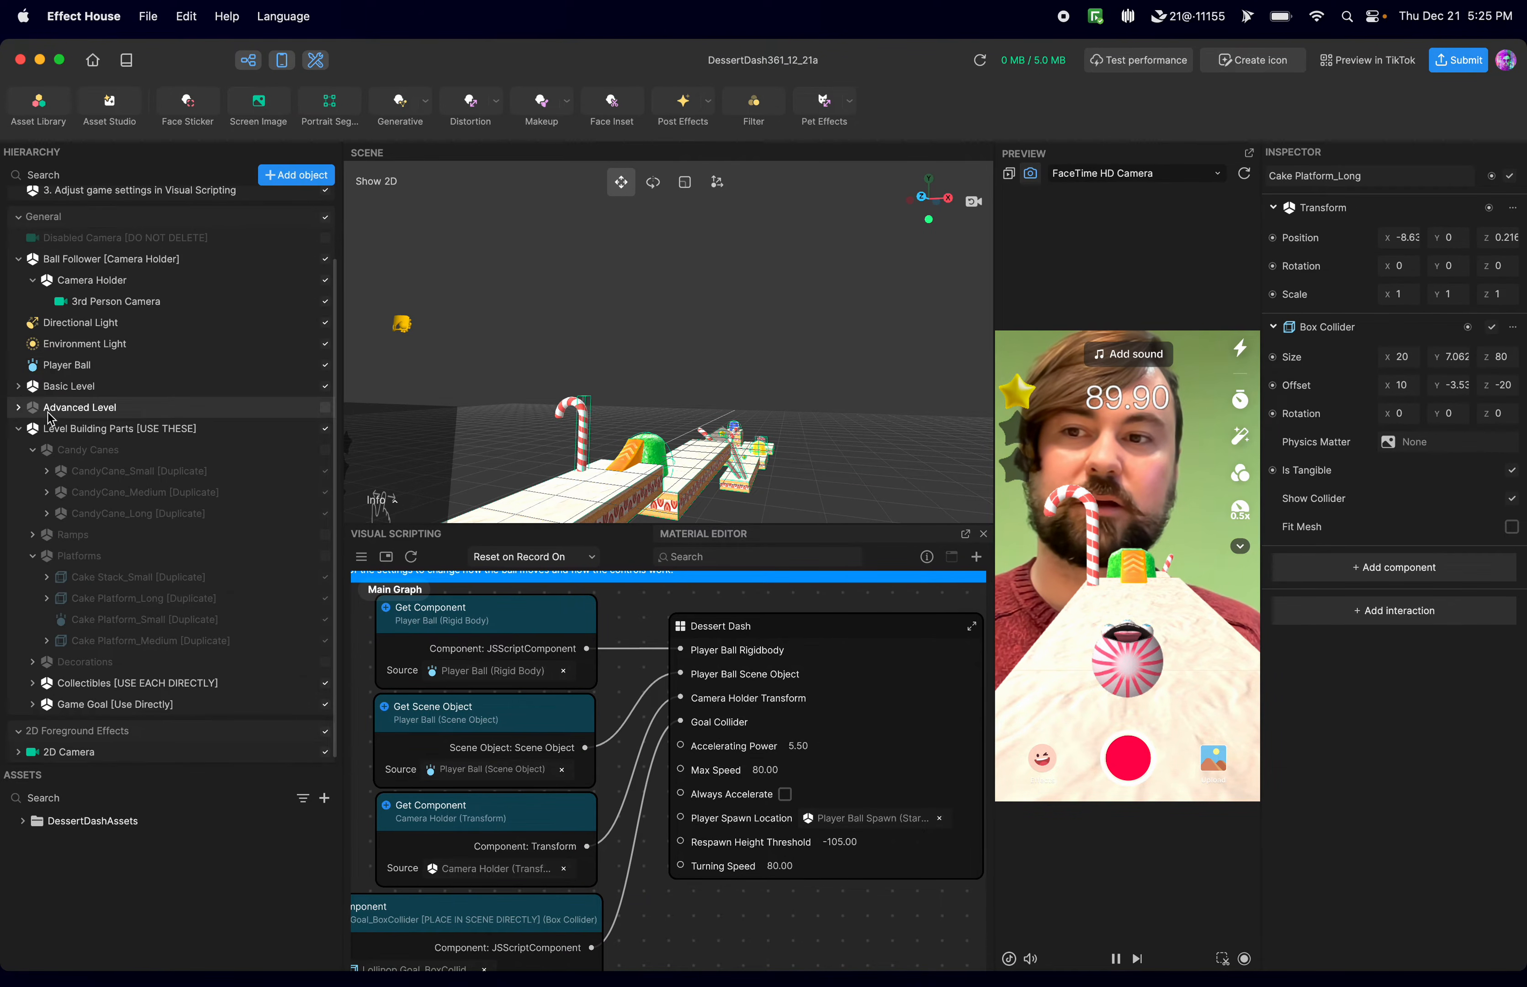
pyautogui.click(326, 387)
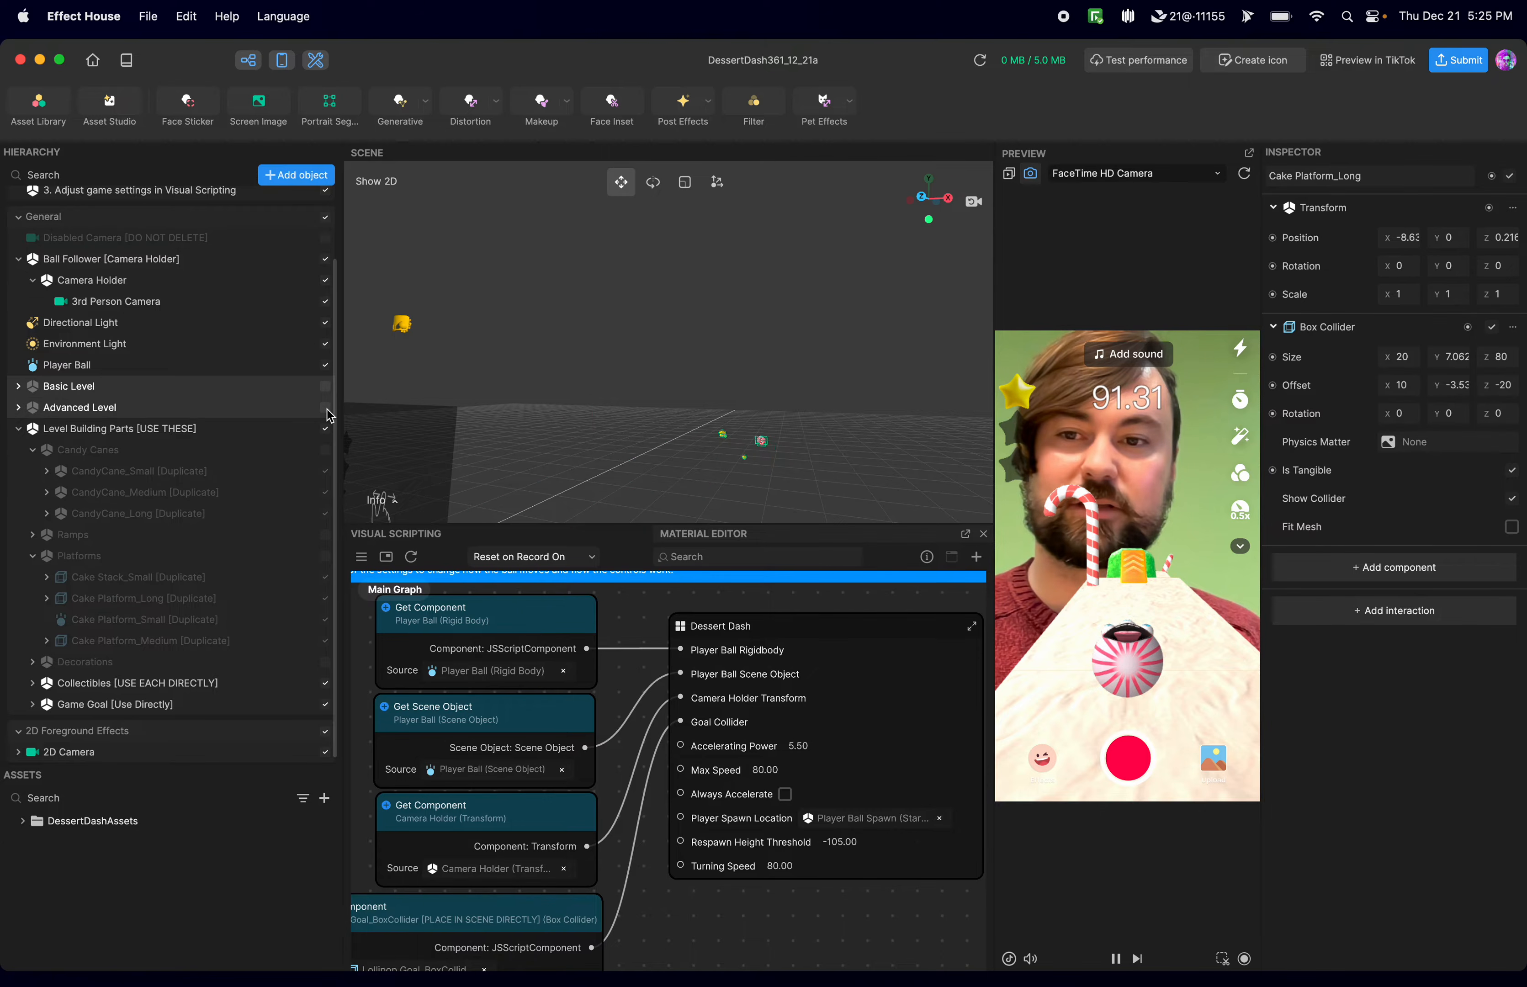
pyautogui.click(327, 409)
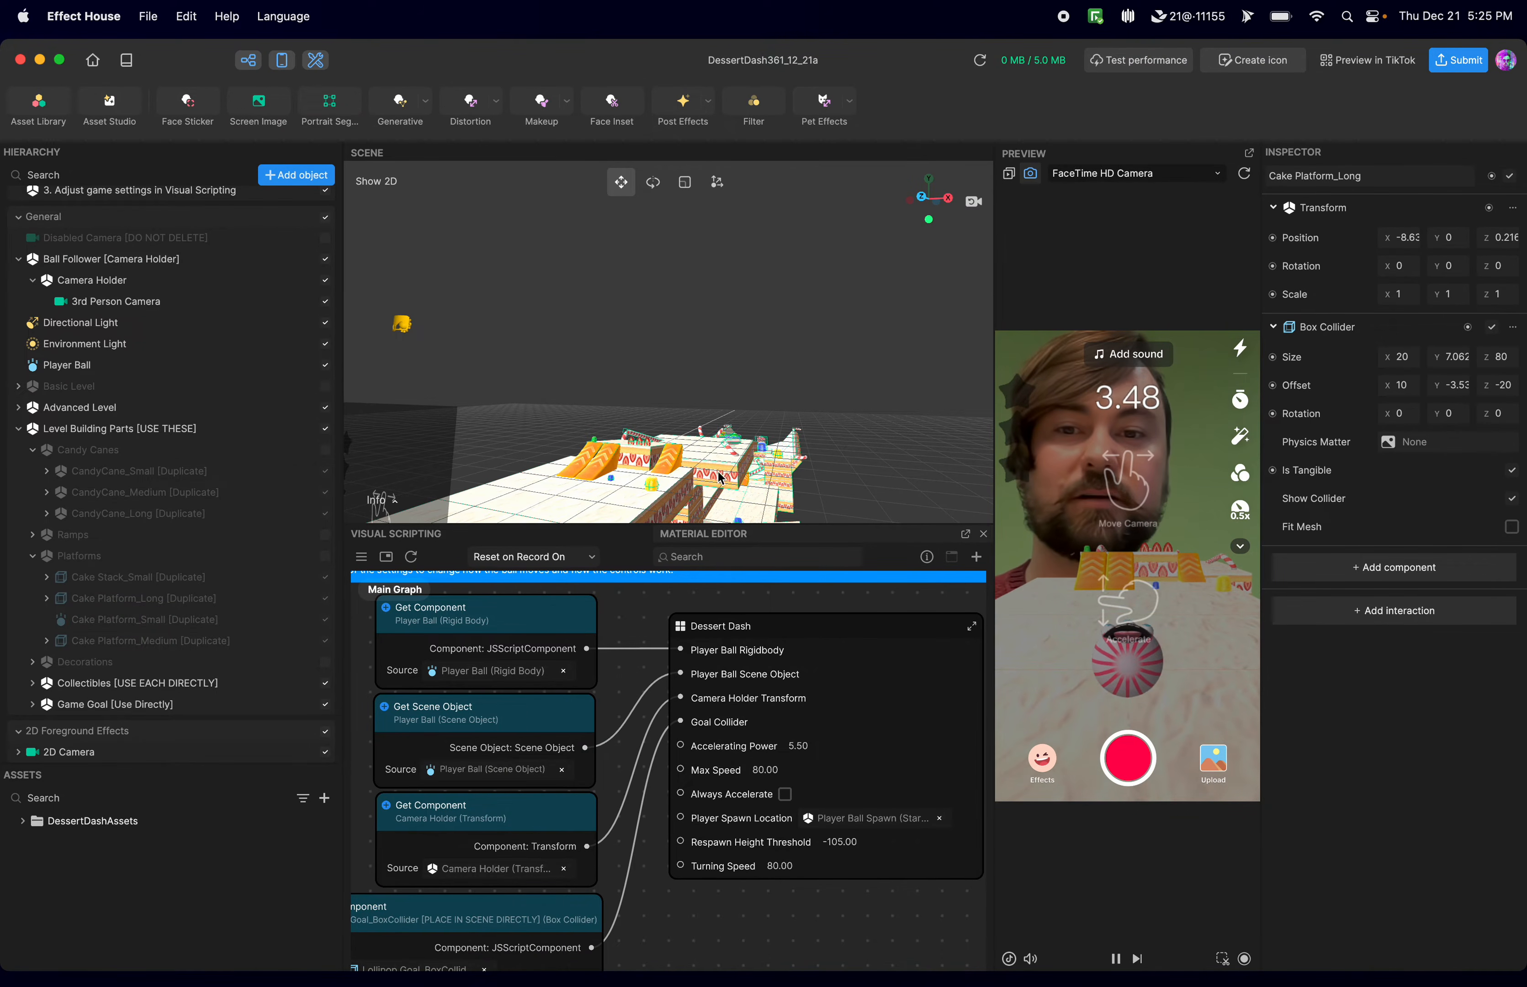
# Examine the Advanced Level's platforms, ramps and candy canes in the scene, and try moving the ball in the preview.
pyautogui.moveTo(756, 480); pyautogui.dragTo(636, 516)
pyautogui.scroll(5, 673, 378)
pyautogui.moveTo(819, 350); pyautogui.dragTo(495, 487, button='middle')
pyautogui.moveTo(665, 443); pyautogui.dragTo(661, 289)
pyautogui.moveTo(654, 333); pyautogui.dragTo(648, 255, button='middle')
pyautogui.moveTo(635, 436); pyautogui.dragTo(605, 330, button='middle')
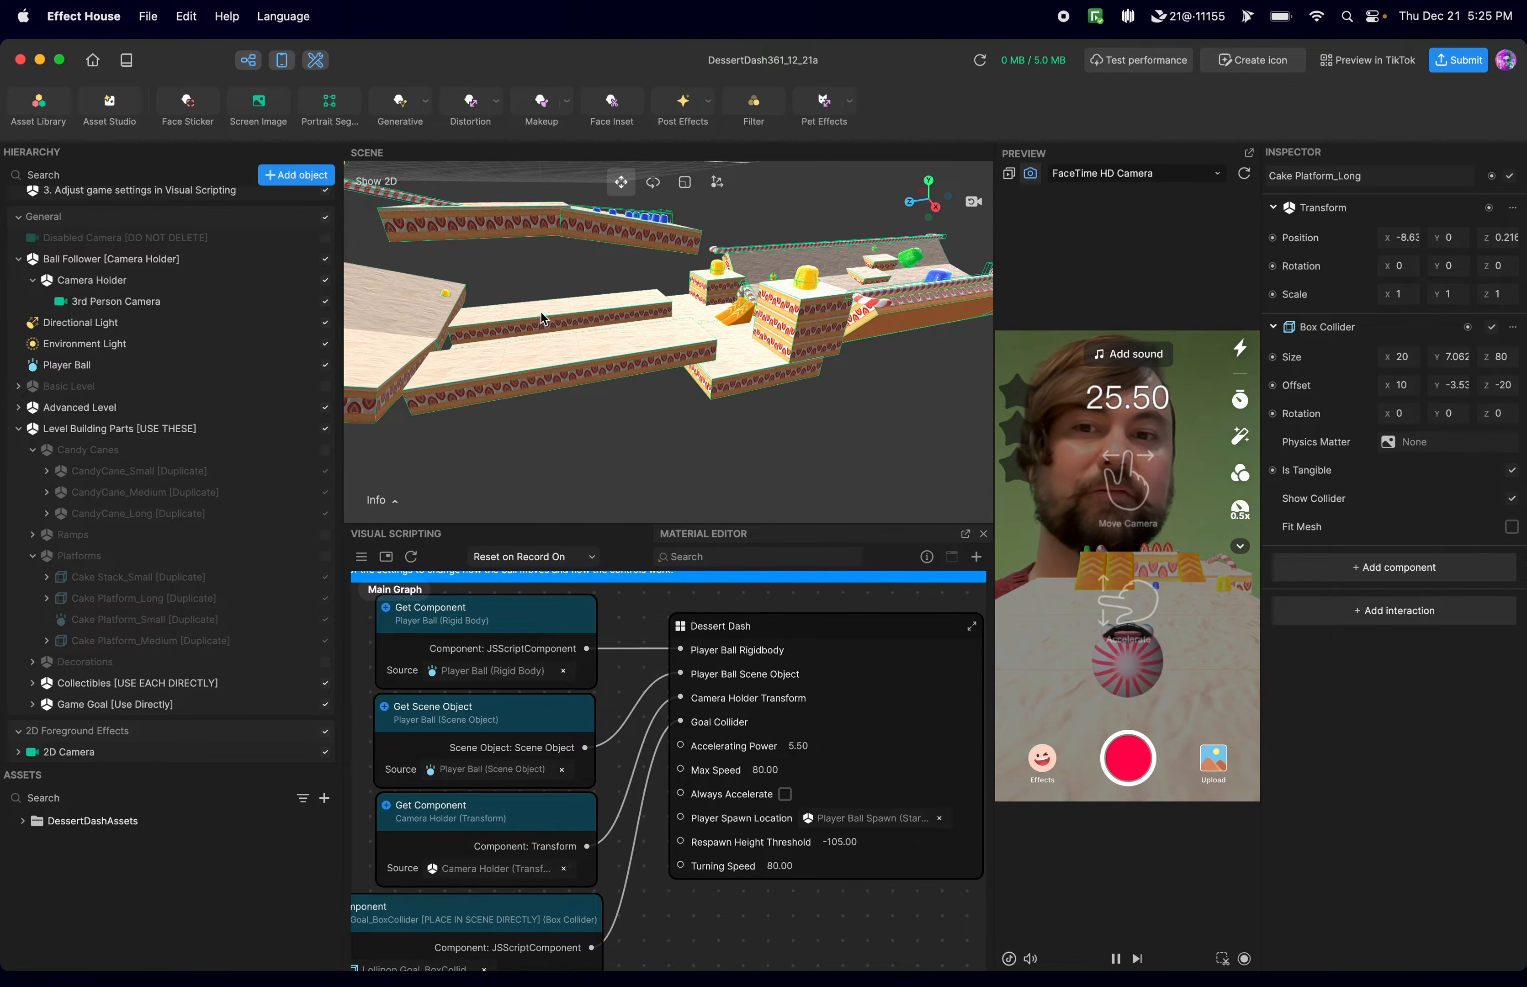
pyautogui.moveTo(1142, 600)
pyautogui.mouseDown()
pyautogui.moveTo(1159, 467)
pyautogui.moveTo(1113, 468)
pyautogui.moveTo(1265, 514)
pyautogui.moveTo(1125, 406)
pyautogui.moveTo(964, 494)
pyautogui.moveTo(1129, 599)
pyautogui.moveTo(1091, 552)
pyautogui.mouseUp()
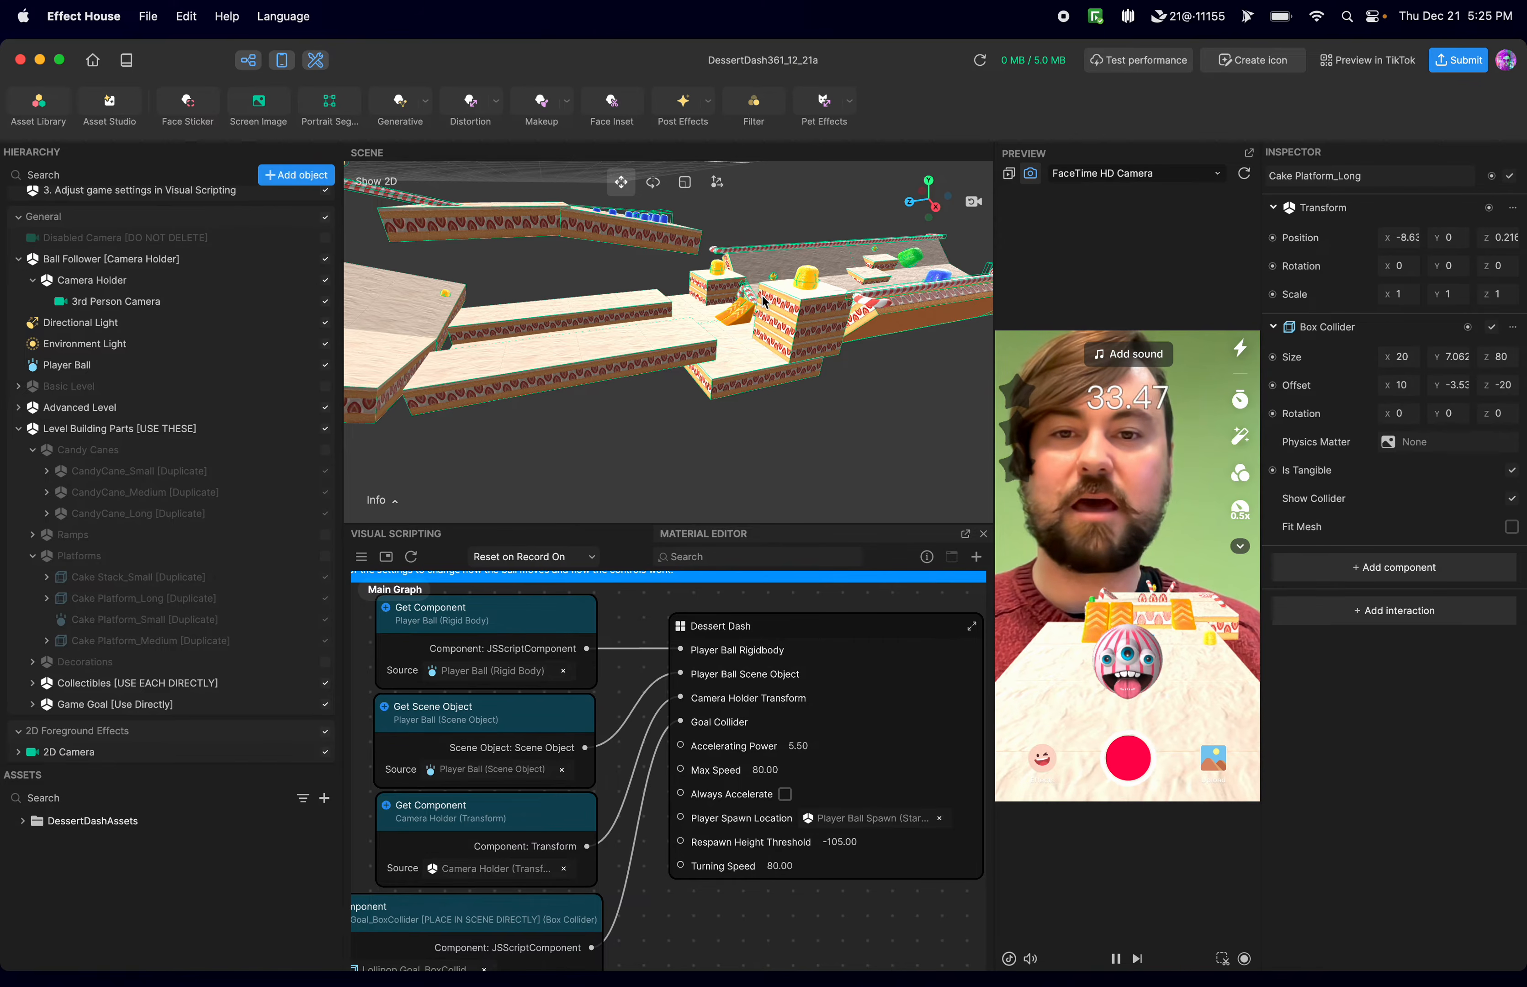
pyautogui.moveTo(747, 363); pyautogui.dragTo(731, 389, button='middle')
pyautogui.scroll(8, 731, 389)
pyautogui.moveTo(731, 386)
pyautogui.keyDown('alt'); pyautogui.mouseDown()
pyautogui.moveTo(911, 367)
pyautogui.moveTo(740, 399)
pyautogui.mouseUp(); pyautogui.keyUp('alt')
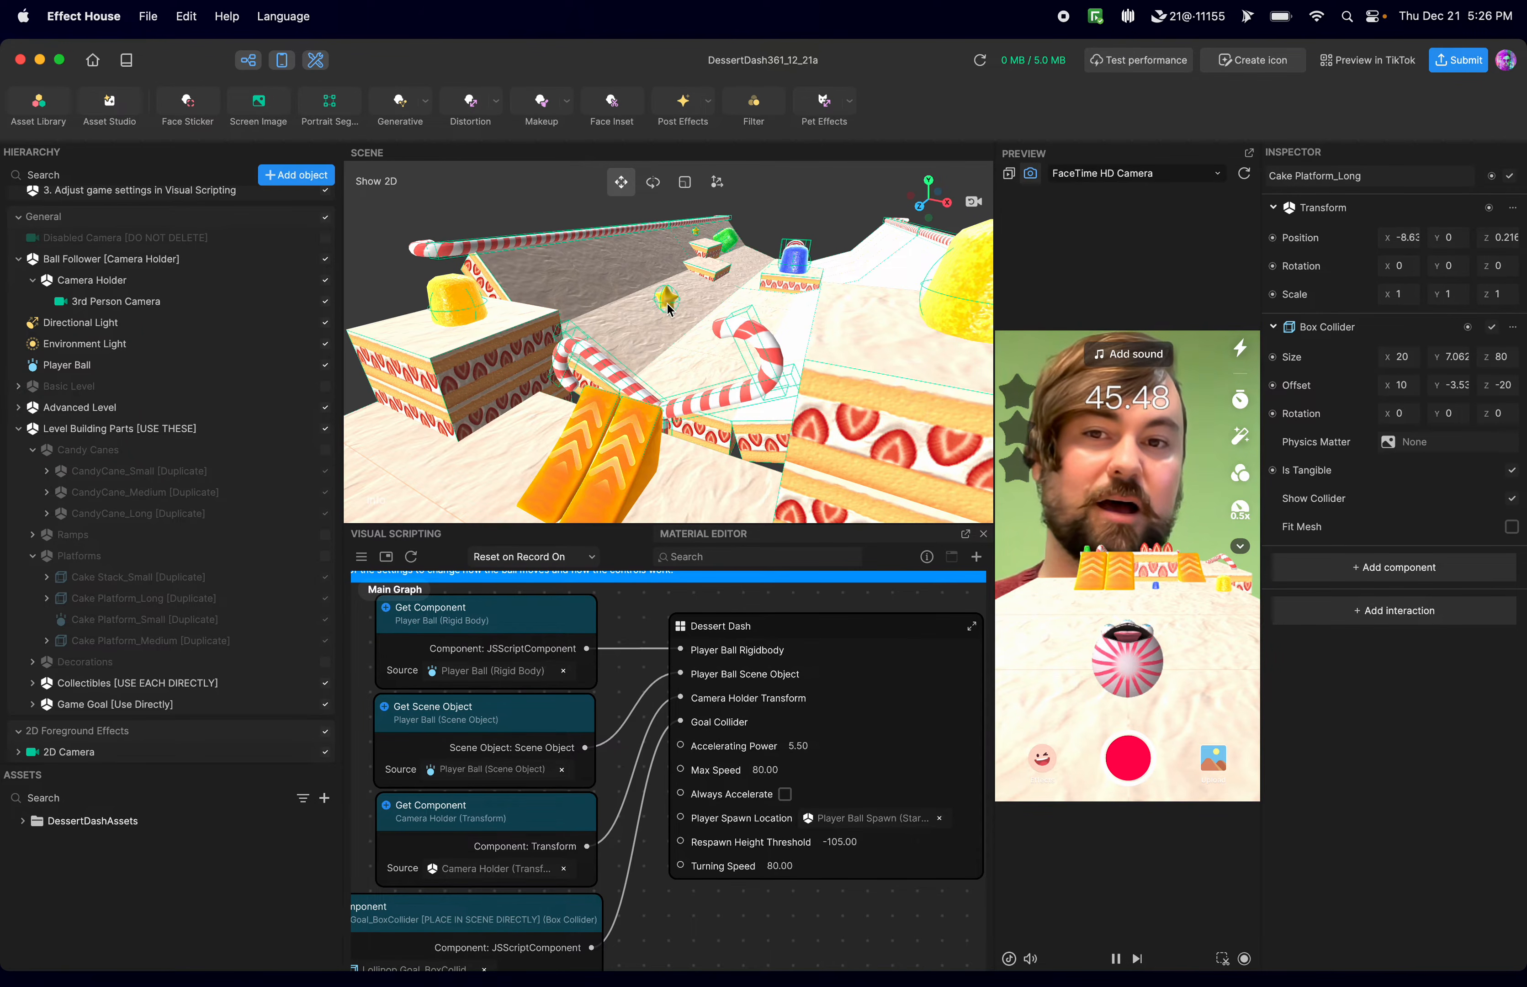
# Examine the Advanced Level's final slide past the gumdrops up to the lollipop goal.
pyautogui.keyDown('alt'); pyautogui.moveTo(668, 379); pyautogui.dragTo(751, 369); pyautogui.keyUp('alt')
pyautogui.moveTo(860, 279); pyautogui.dragTo(835, 303, button='right')
pyautogui.moveTo(847, 260); pyautogui.dragTo(657, 487, button='middle')
pyautogui.scroll(2, 695, 283)
pyautogui.scroll(3, 695, 290)
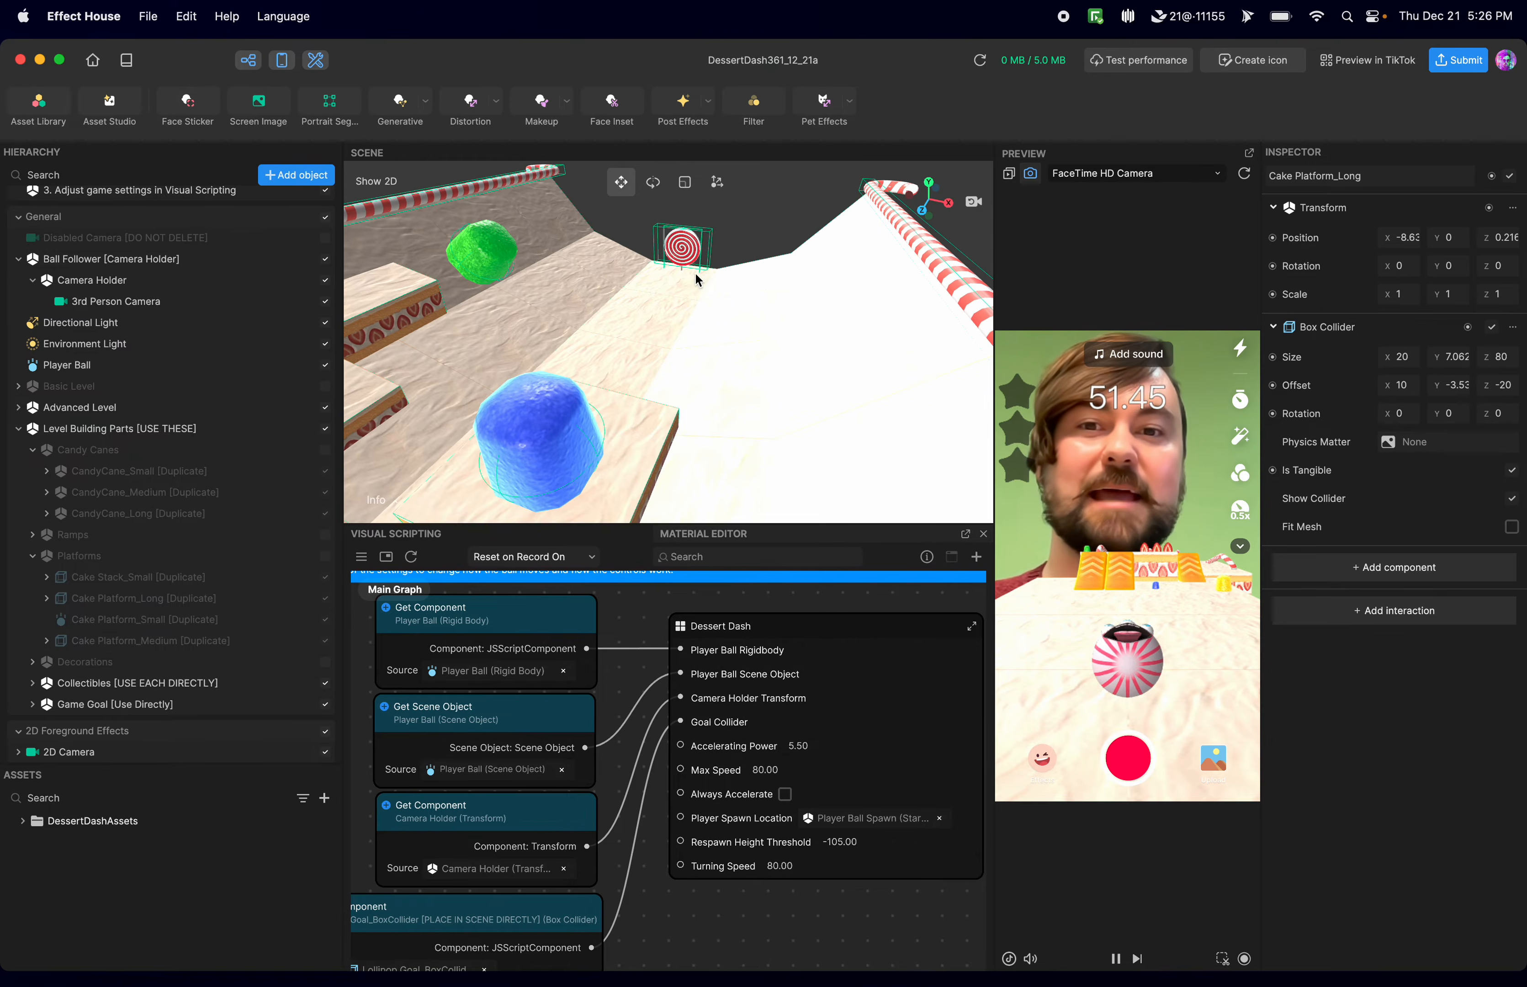
pyautogui.moveTo(786, 251); pyautogui.dragTo(755, 326, button='middle')
pyautogui.scroll(4, 676, 431)
pyautogui.scroll(-2, 683, 416)
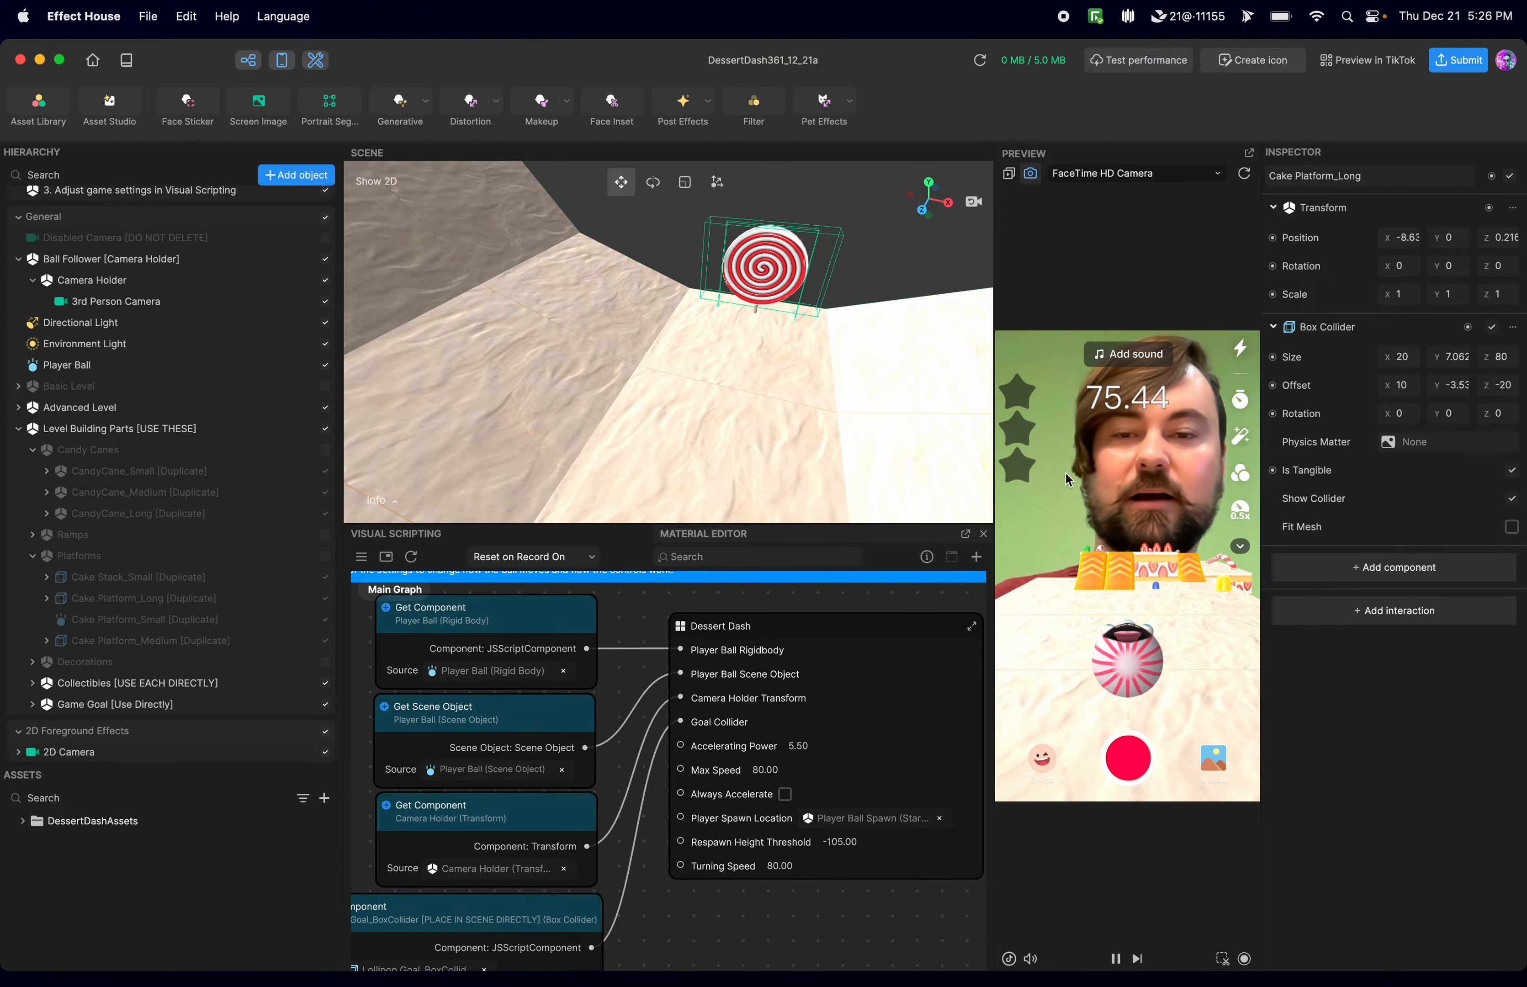
pyautogui.scroll(-3, 705, 346)
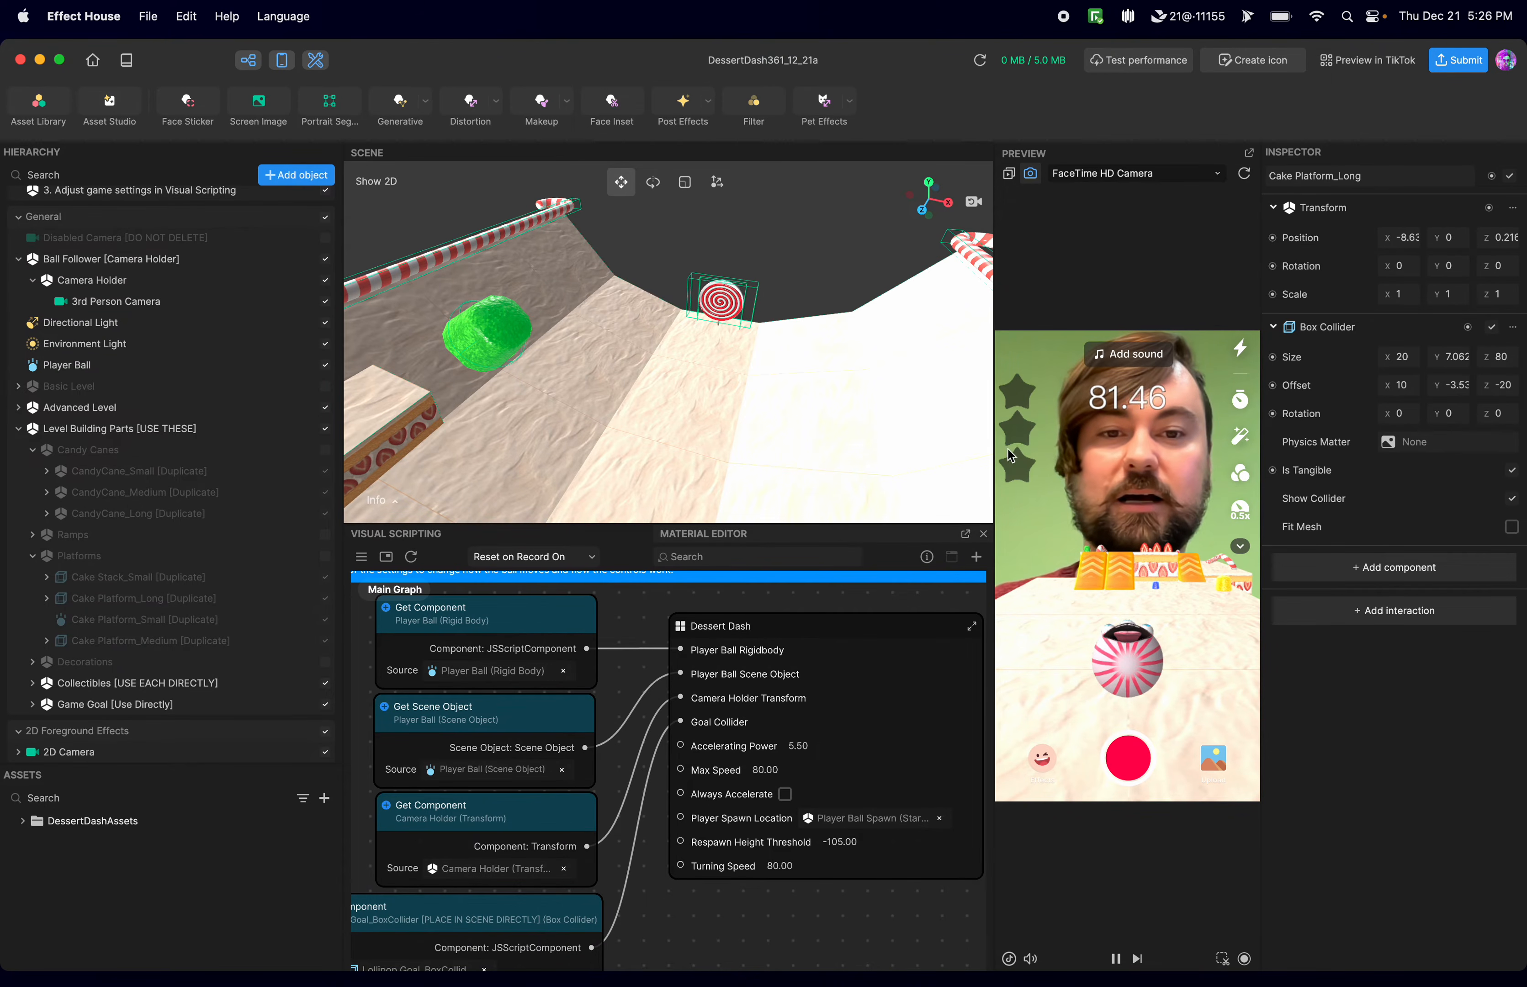
# Switch the three Star Collectible images in 2D Camera's UI Components off and back on, and collapse the 2D Camera group.
pyautogui.click(18, 752)
pyautogui.scroll(-2, 140, 739)
pyautogui.click(32, 688)
pyautogui.scroll(-2, 178, 725)
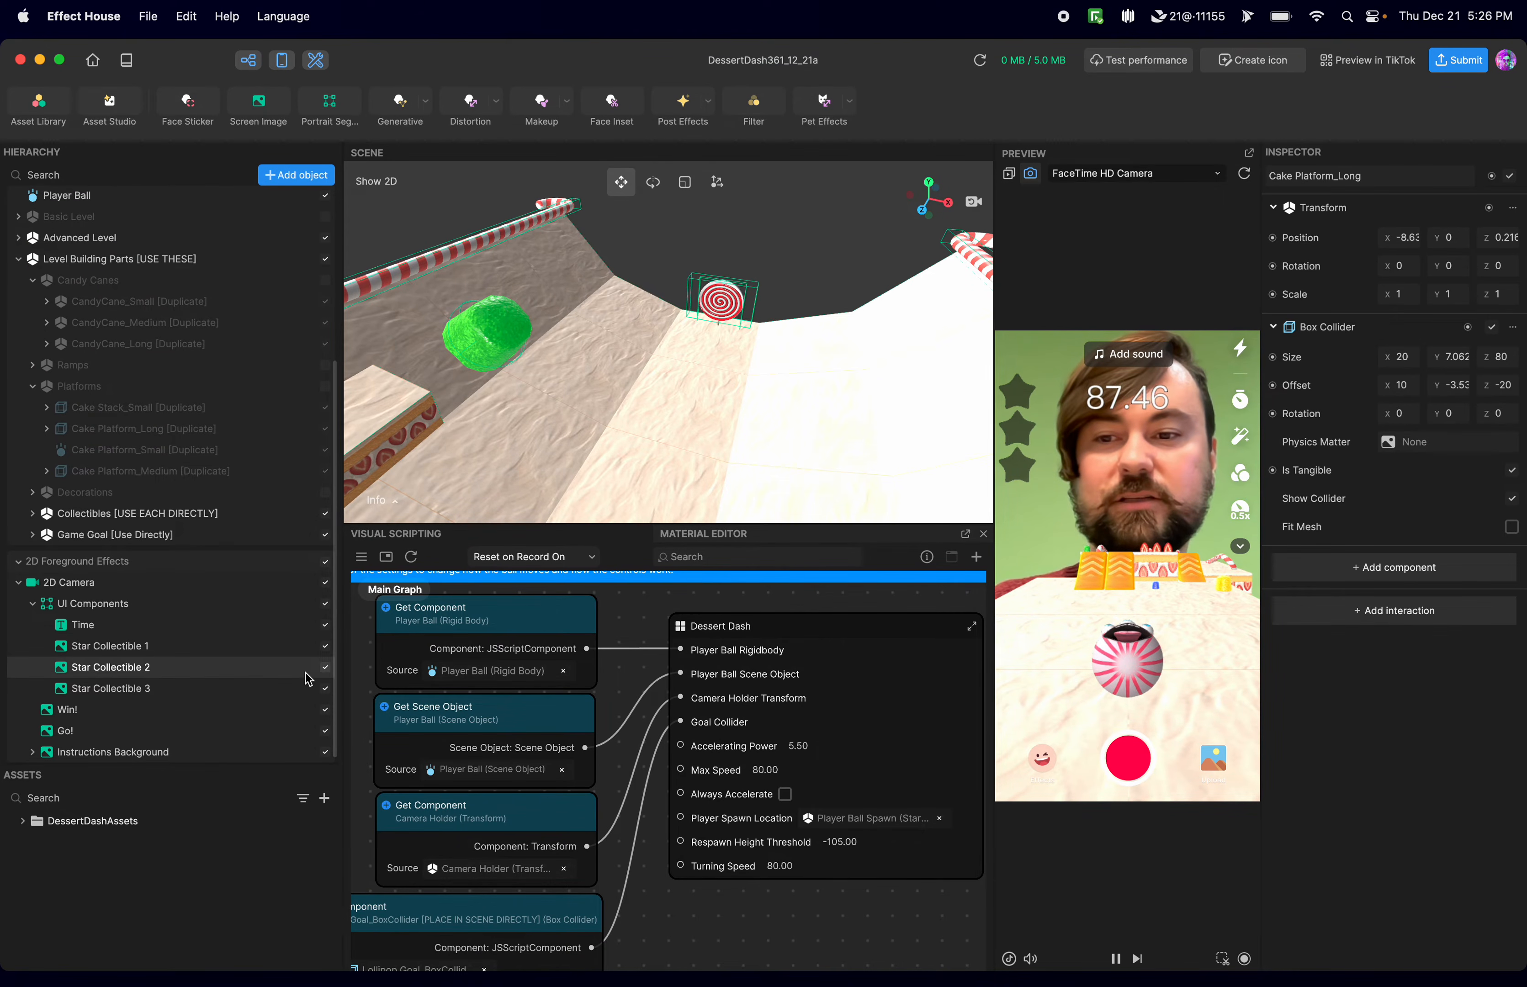
pyautogui.click(326, 666)
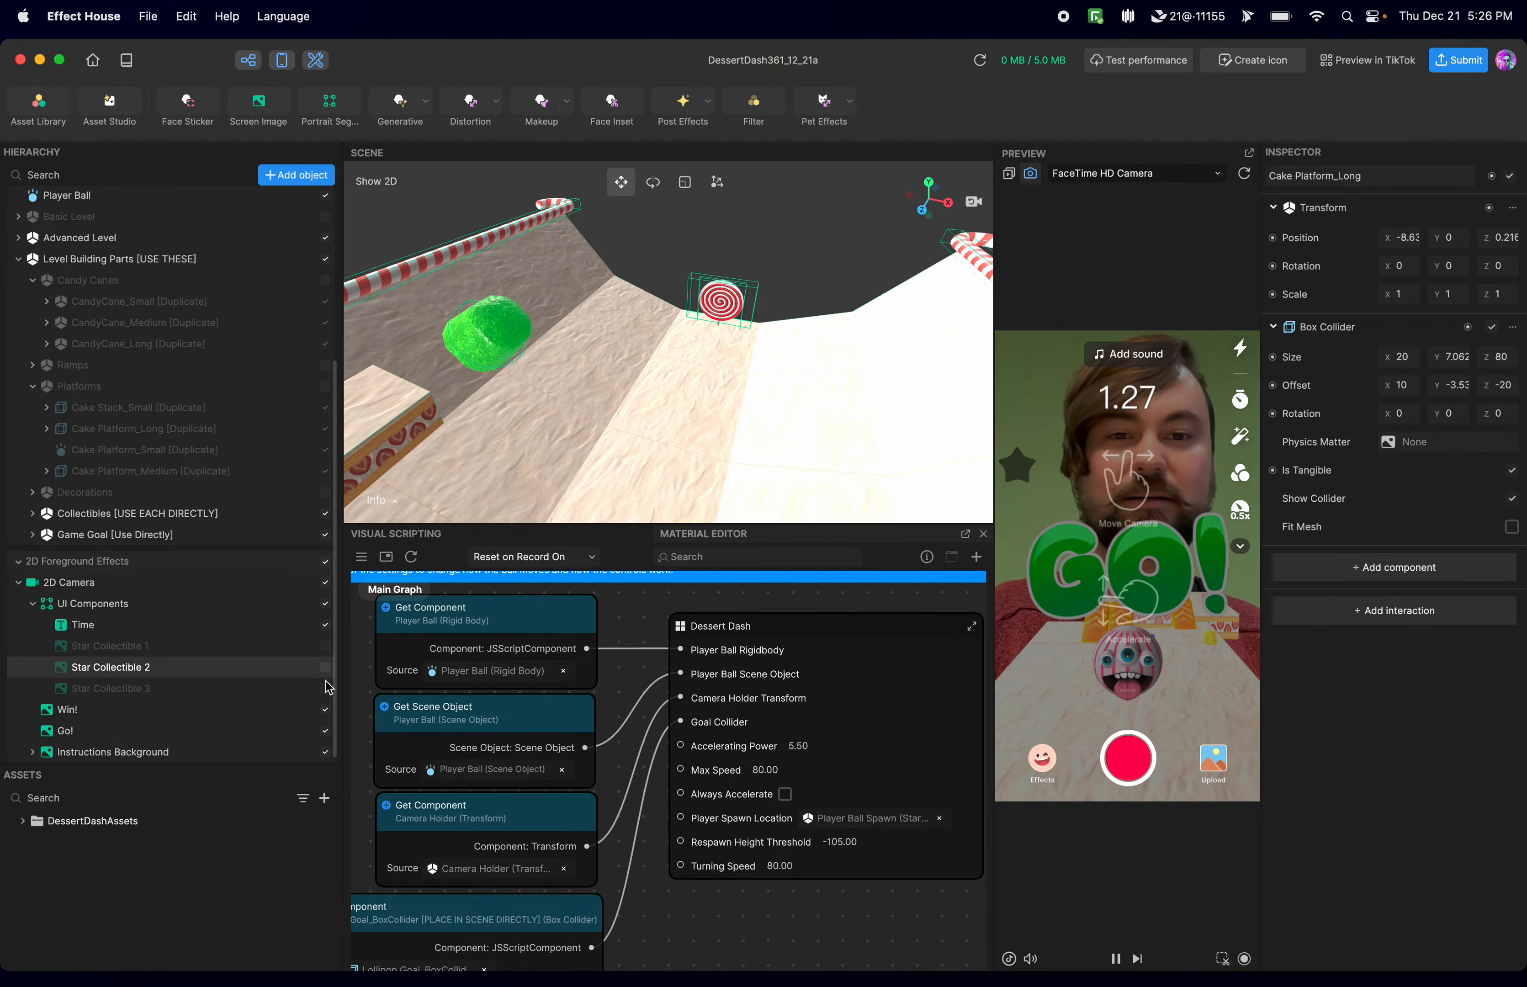
pyautogui.click(326, 667)
pyautogui.click(326, 647)
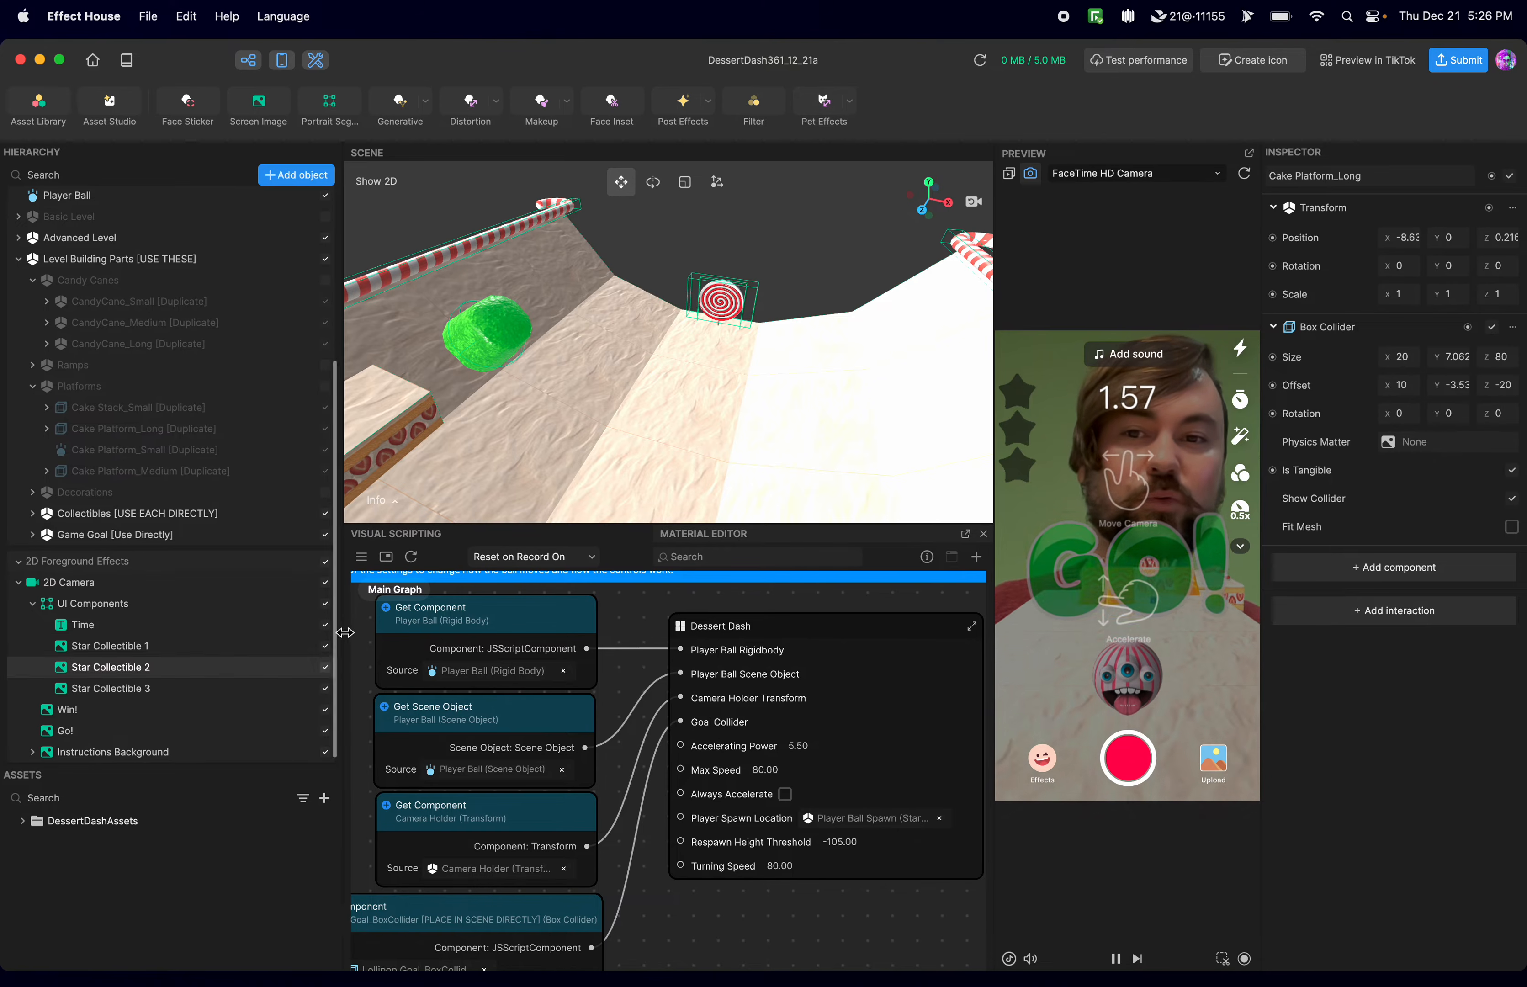
pyautogui.click(33, 606)
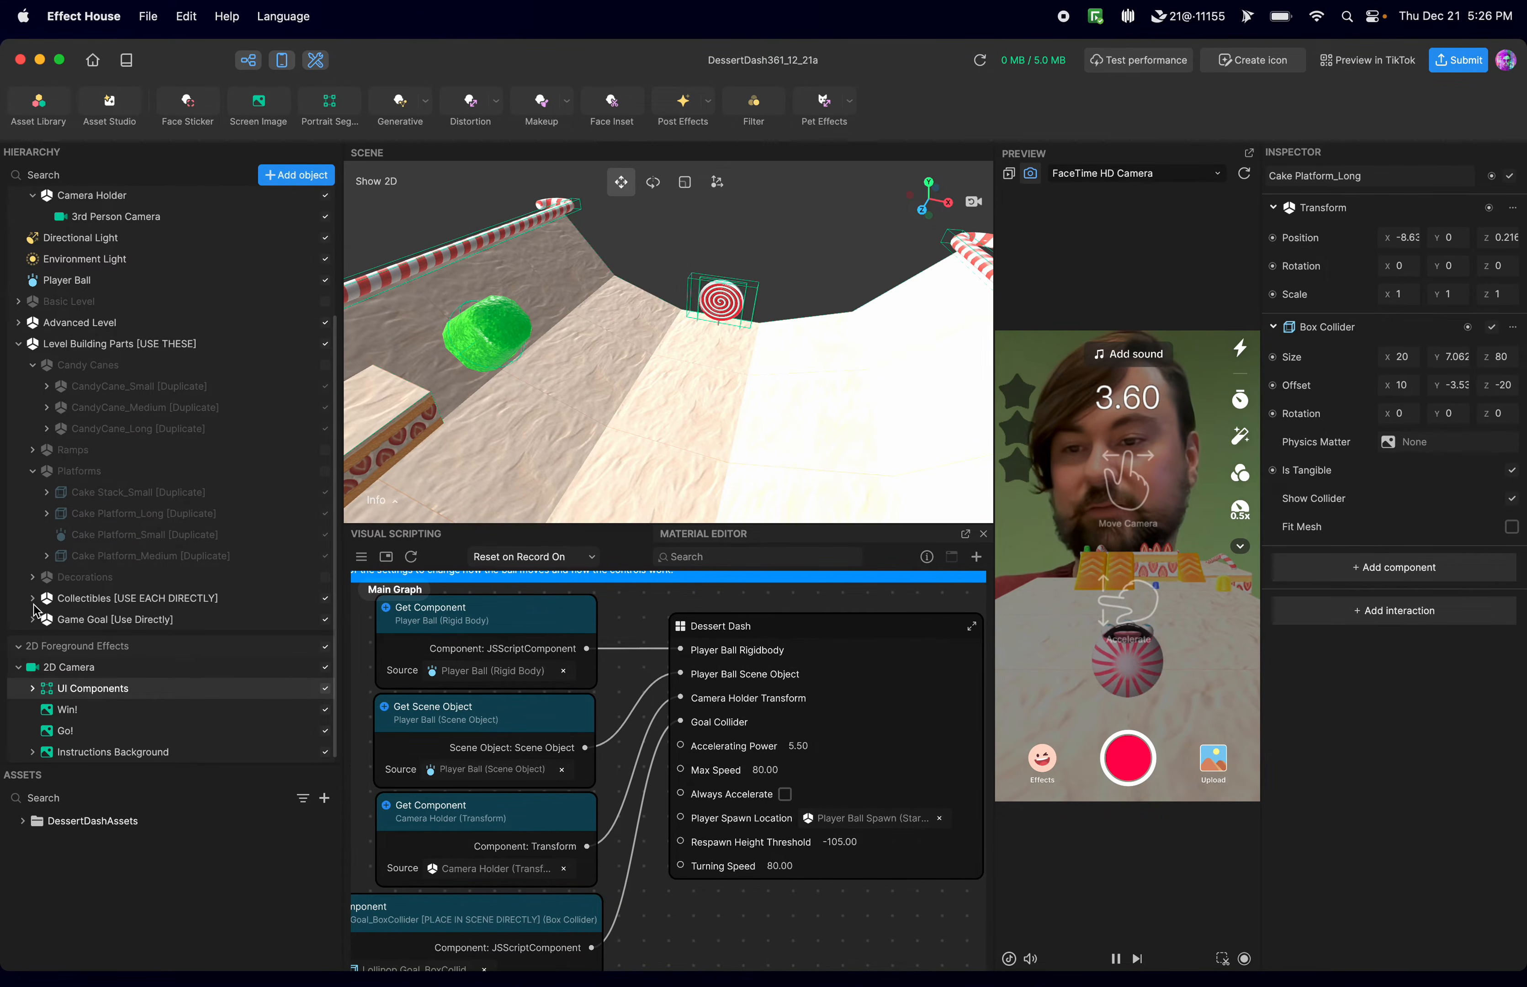
pyautogui.click(19, 669)
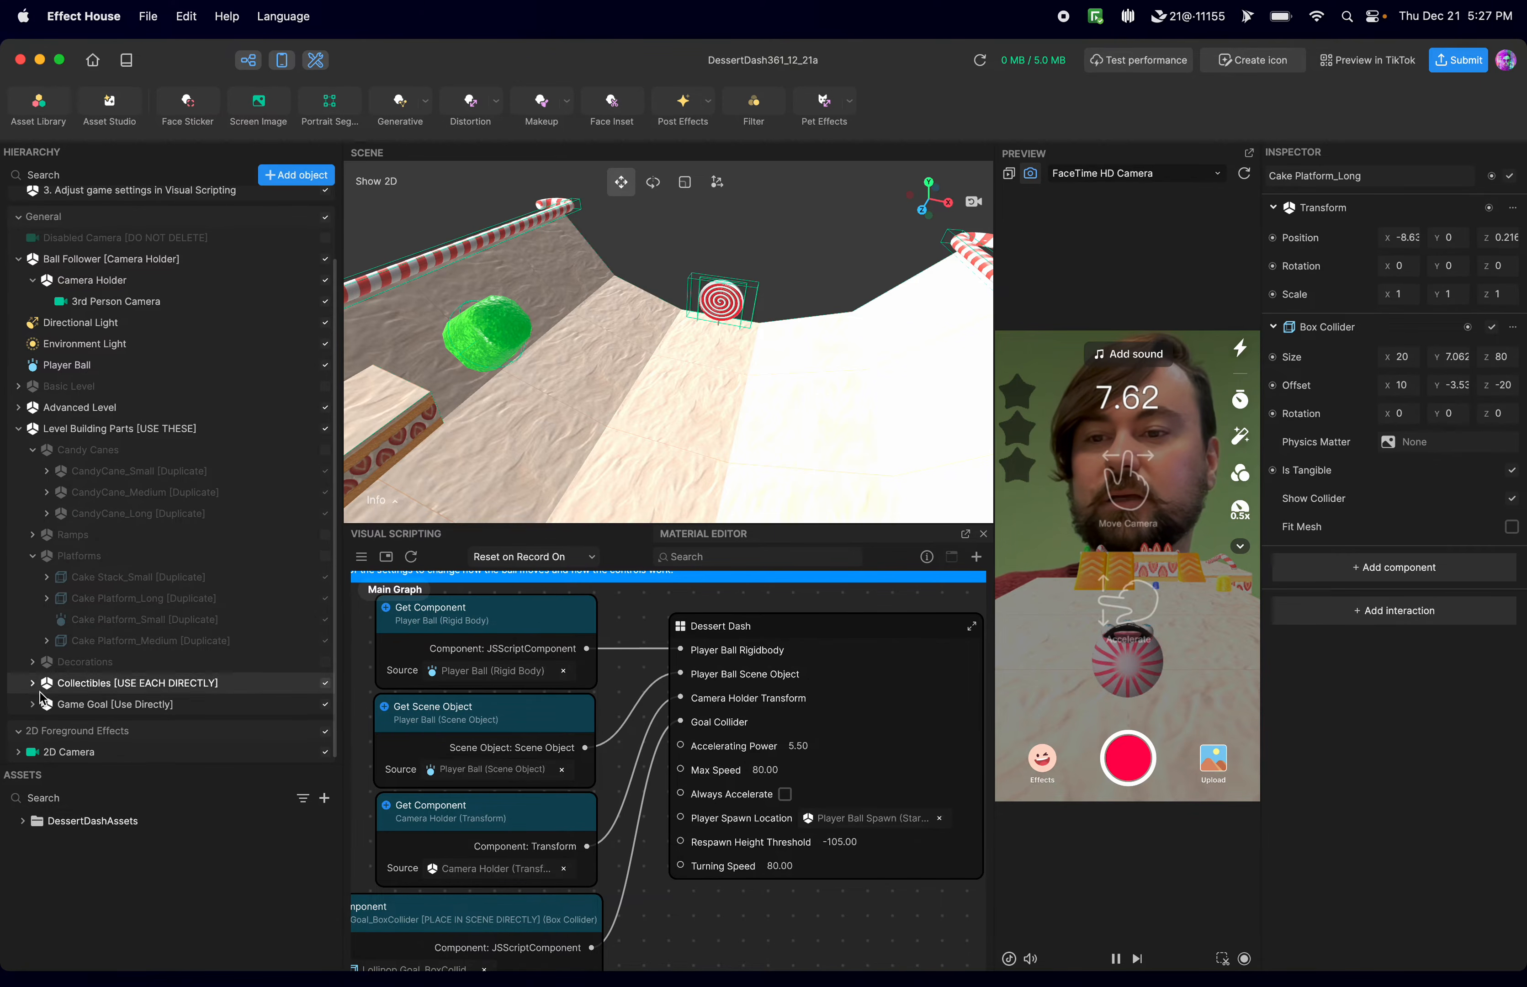
# Expand Game Goal and Collectibles to examine the lollipop goal and the three stars, and collapse Lollipop Goal_BoxCollider.
pyautogui.click(32, 705)
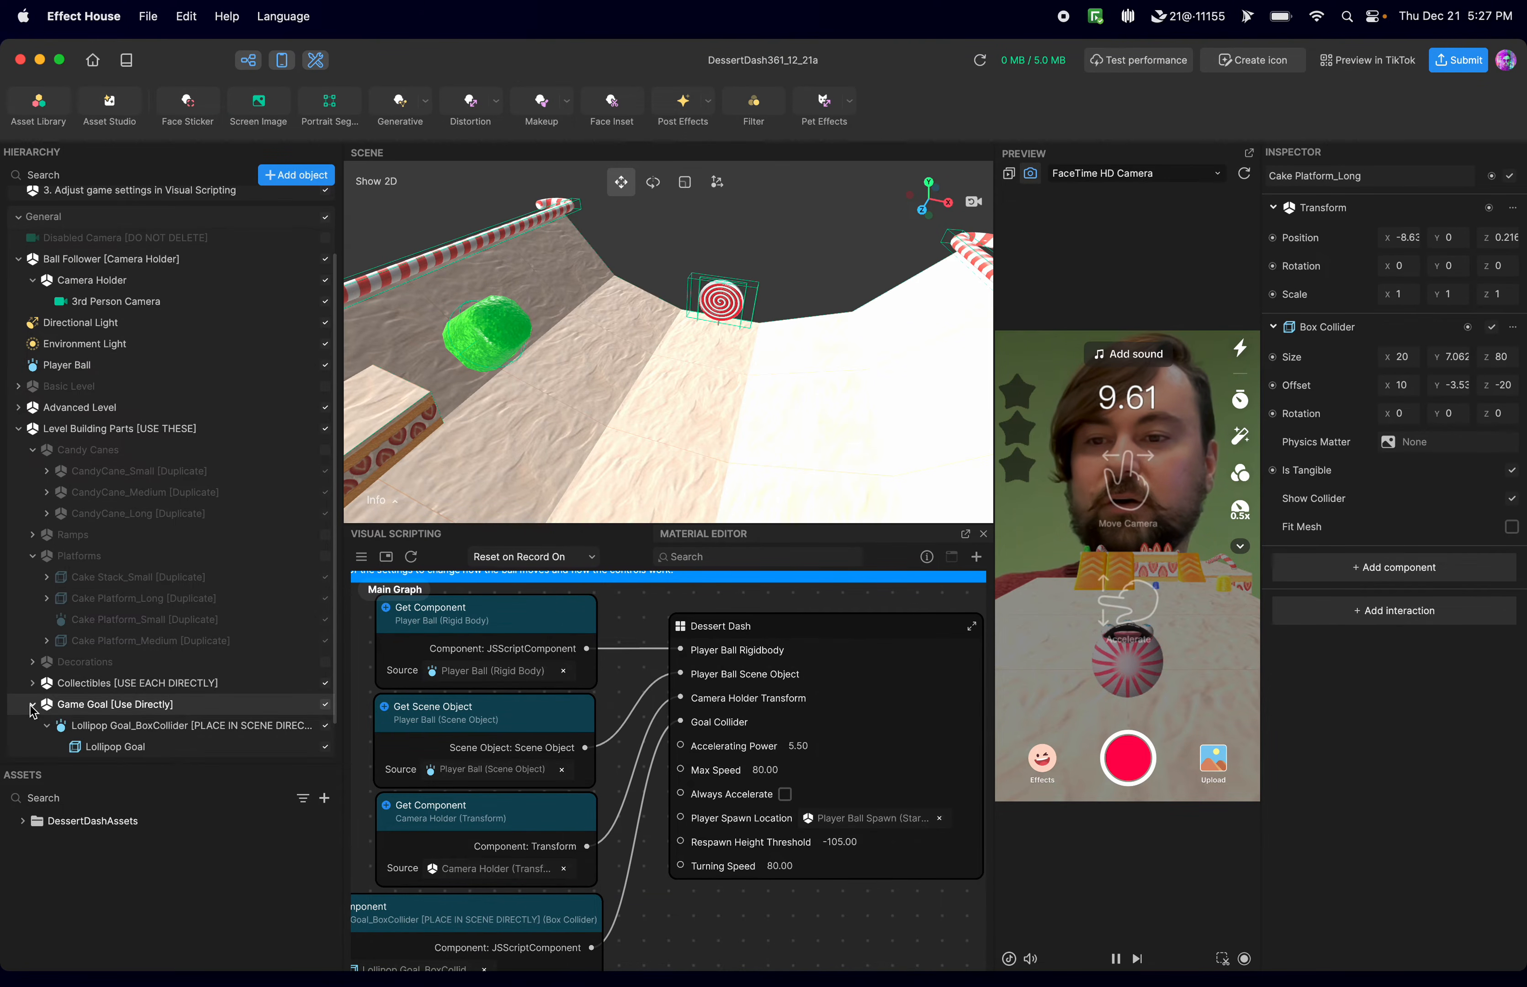
pyautogui.scroll(-2, 113, 678)
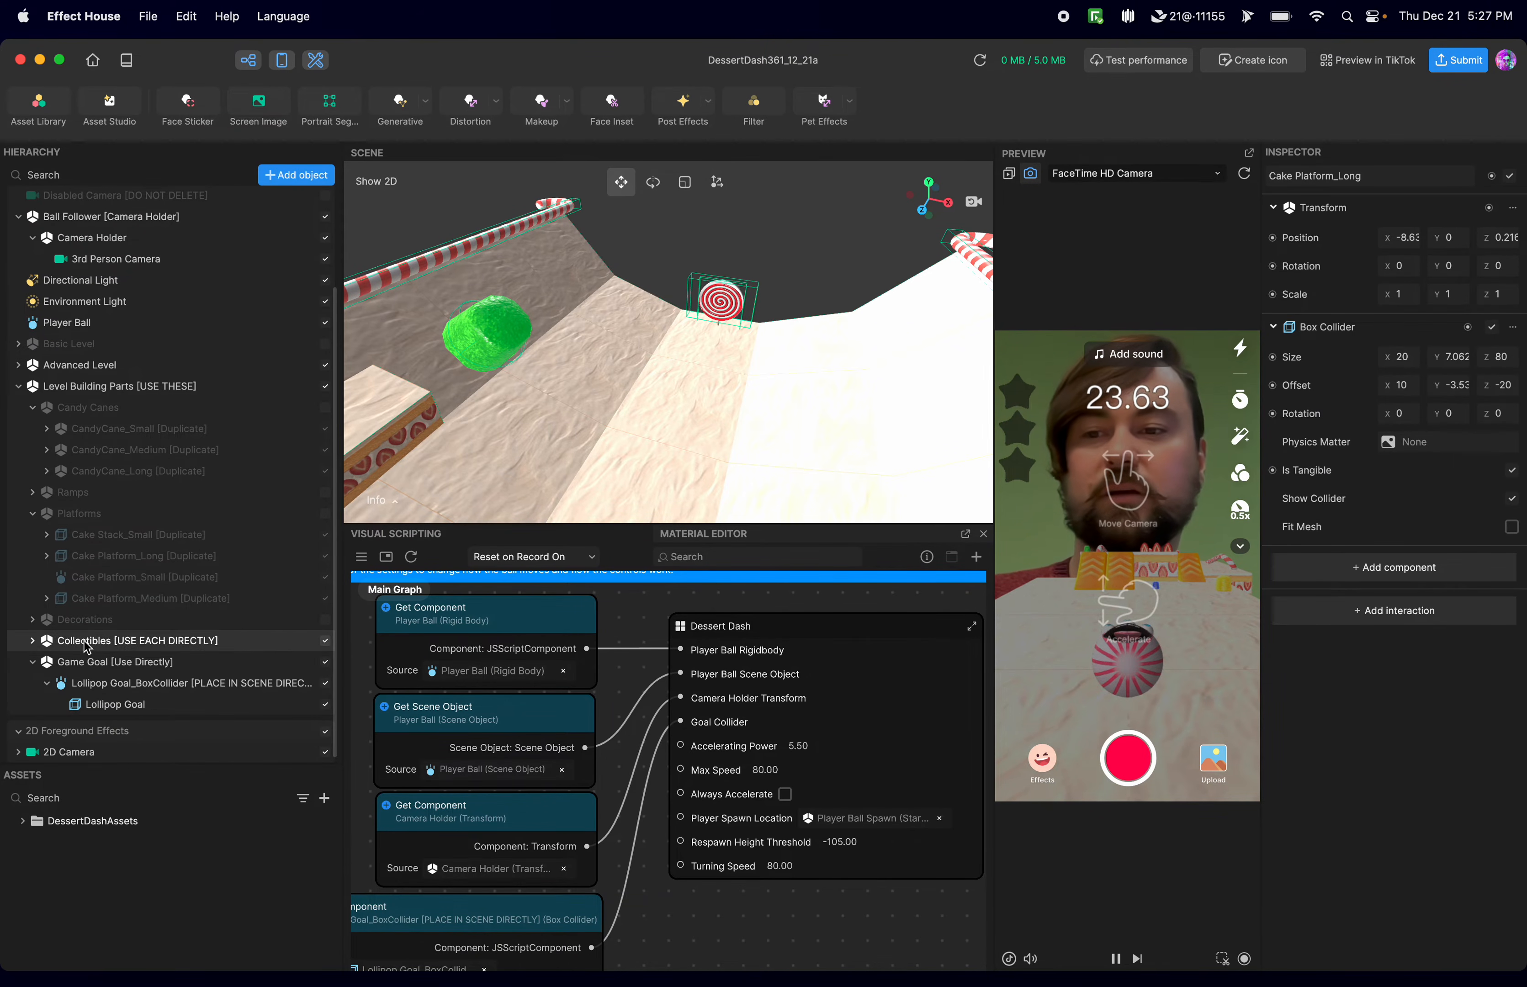
pyautogui.click(34, 642)
pyautogui.scroll(-2, 129, 698)
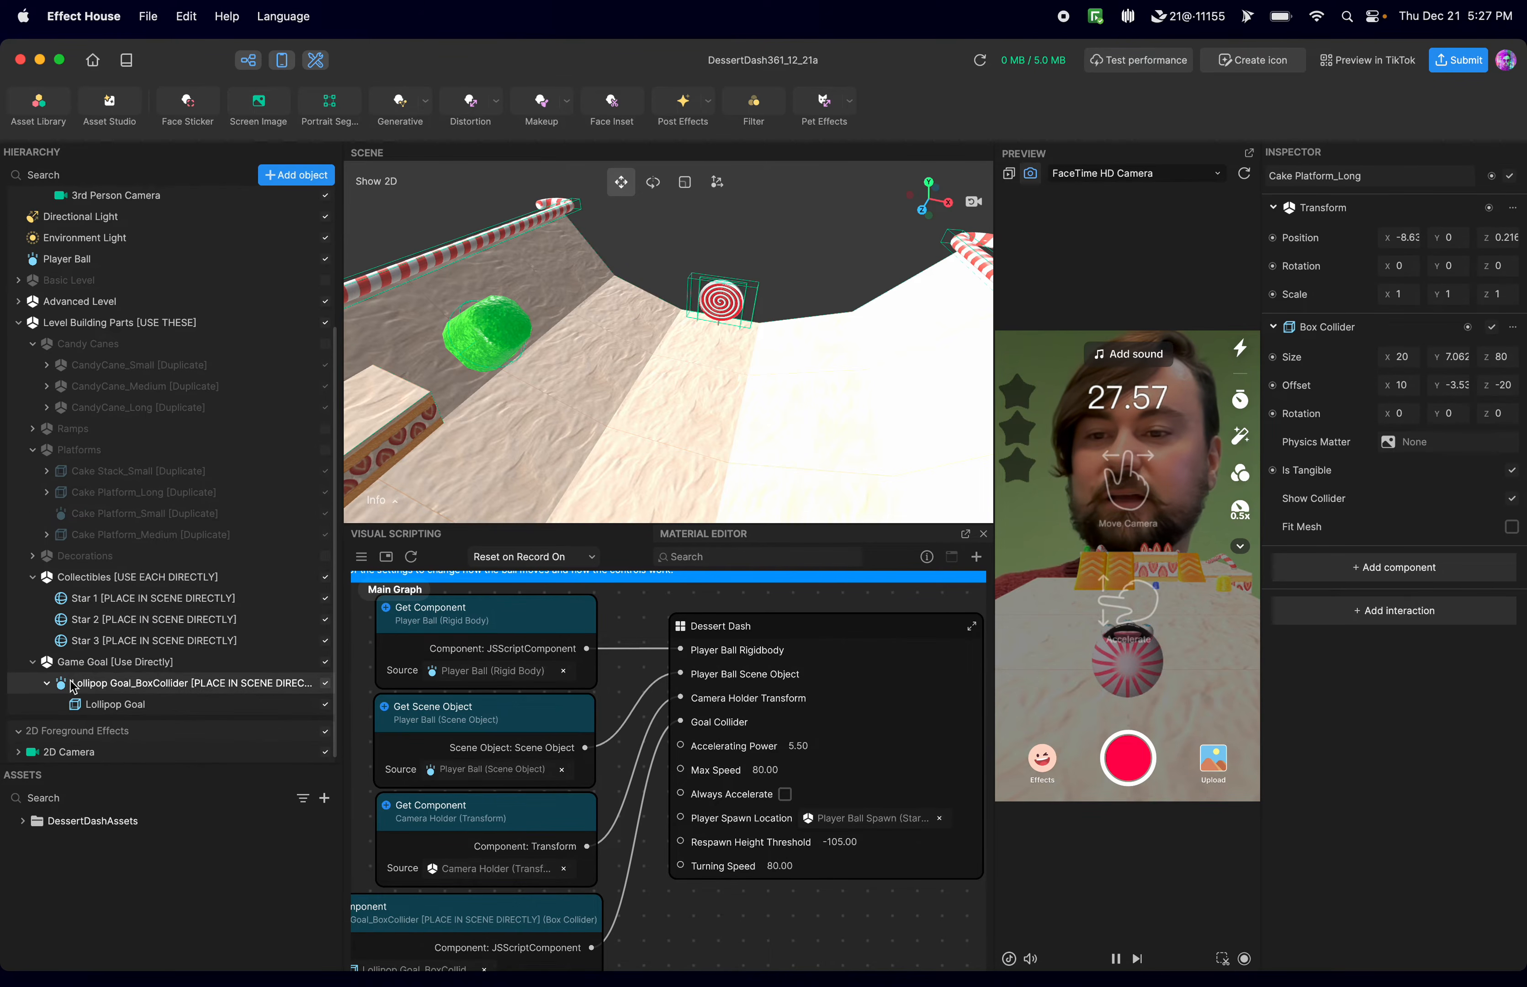
pyautogui.click(49, 686)
pyautogui.click(50, 685)
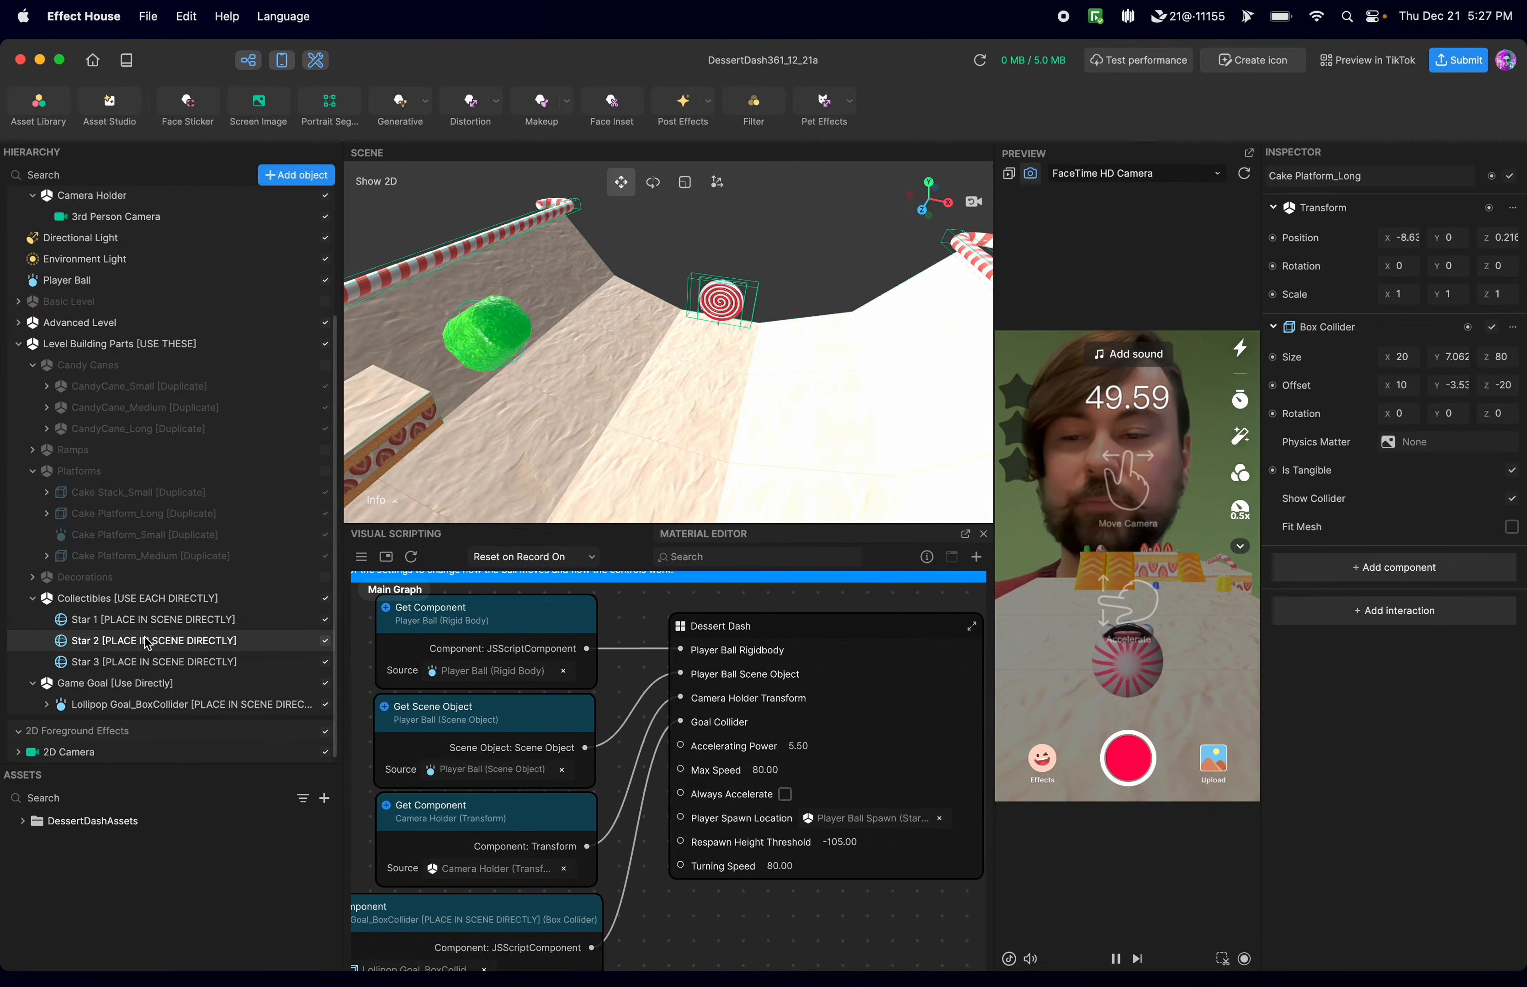
# Select Star 1 in Collectibles and examine its placement at the end of the two candy cane rails.
pyautogui.click(225, 625)
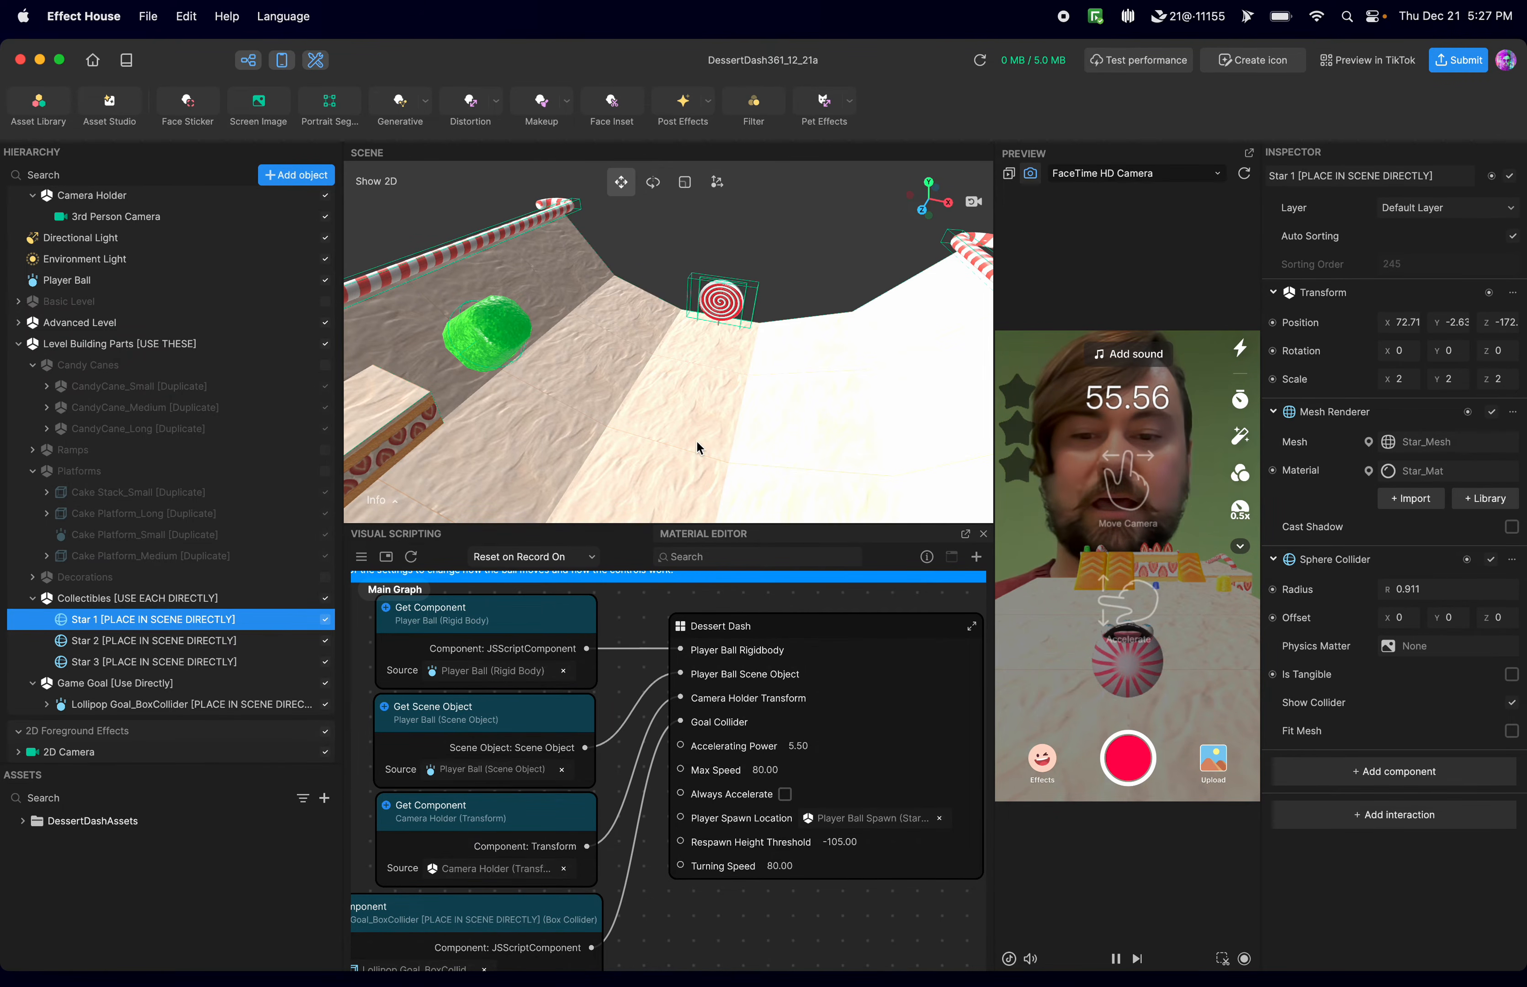
pyautogui.press('f')
pyautogui.moveTo(896, 429); pyautogui.dragTo(754, 367)
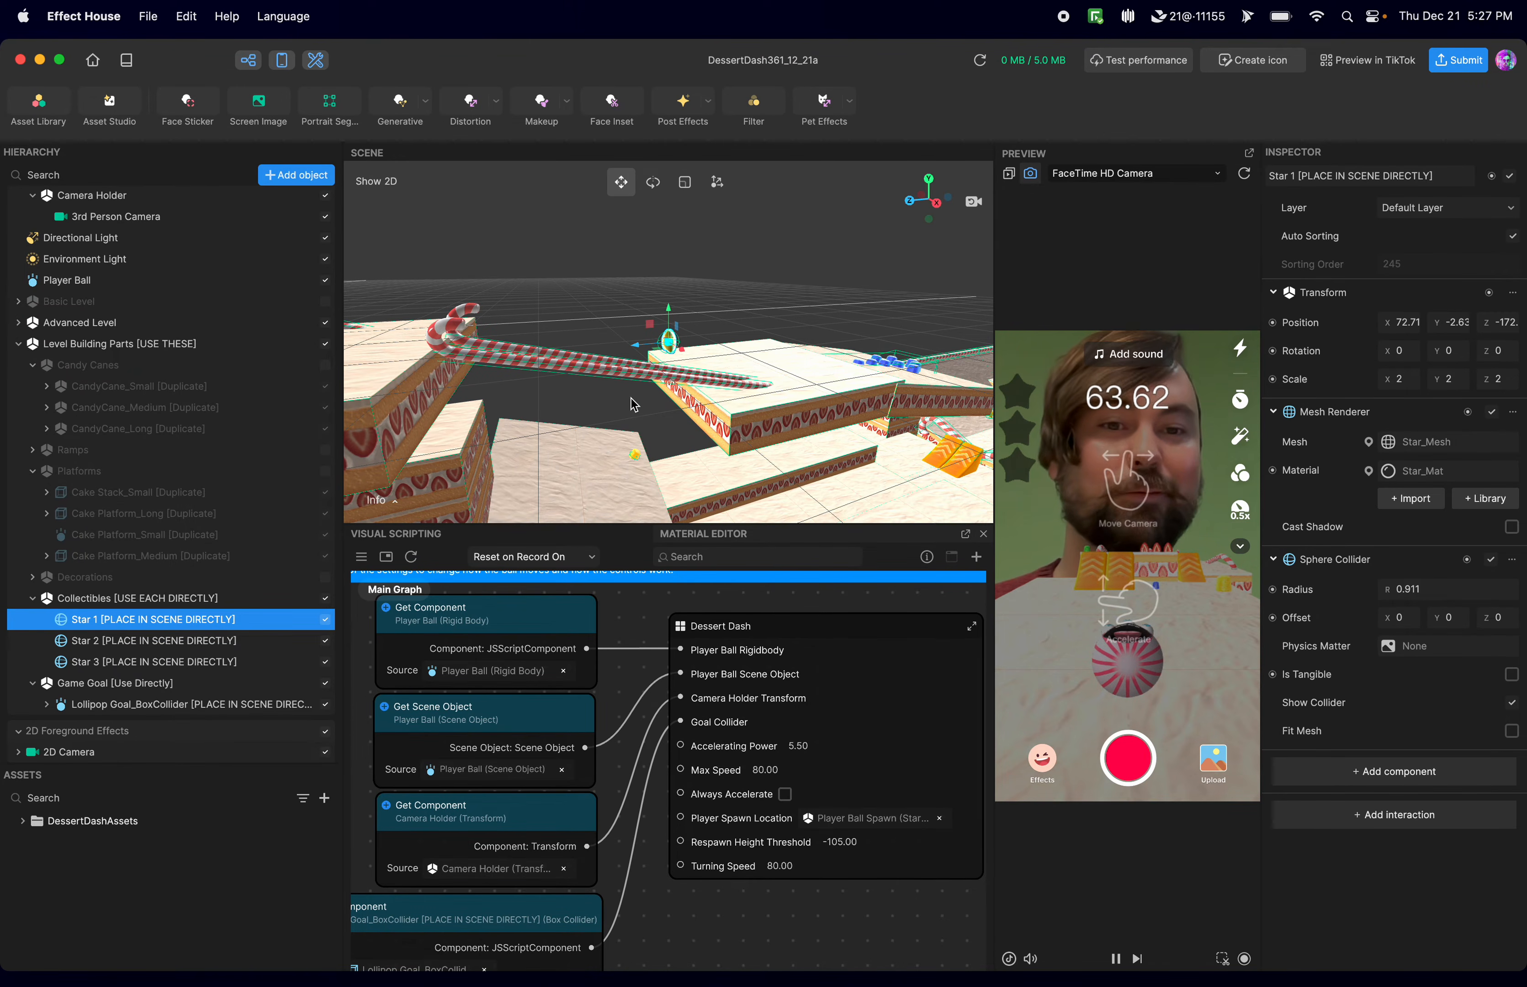
pyautogui.moveTo(653, 413)
pyautogui.mouseDown()
pyautogui.moveTo(801, 433)
pyautogui.moveTo(650, 436)
pyautogui.mouseUp()
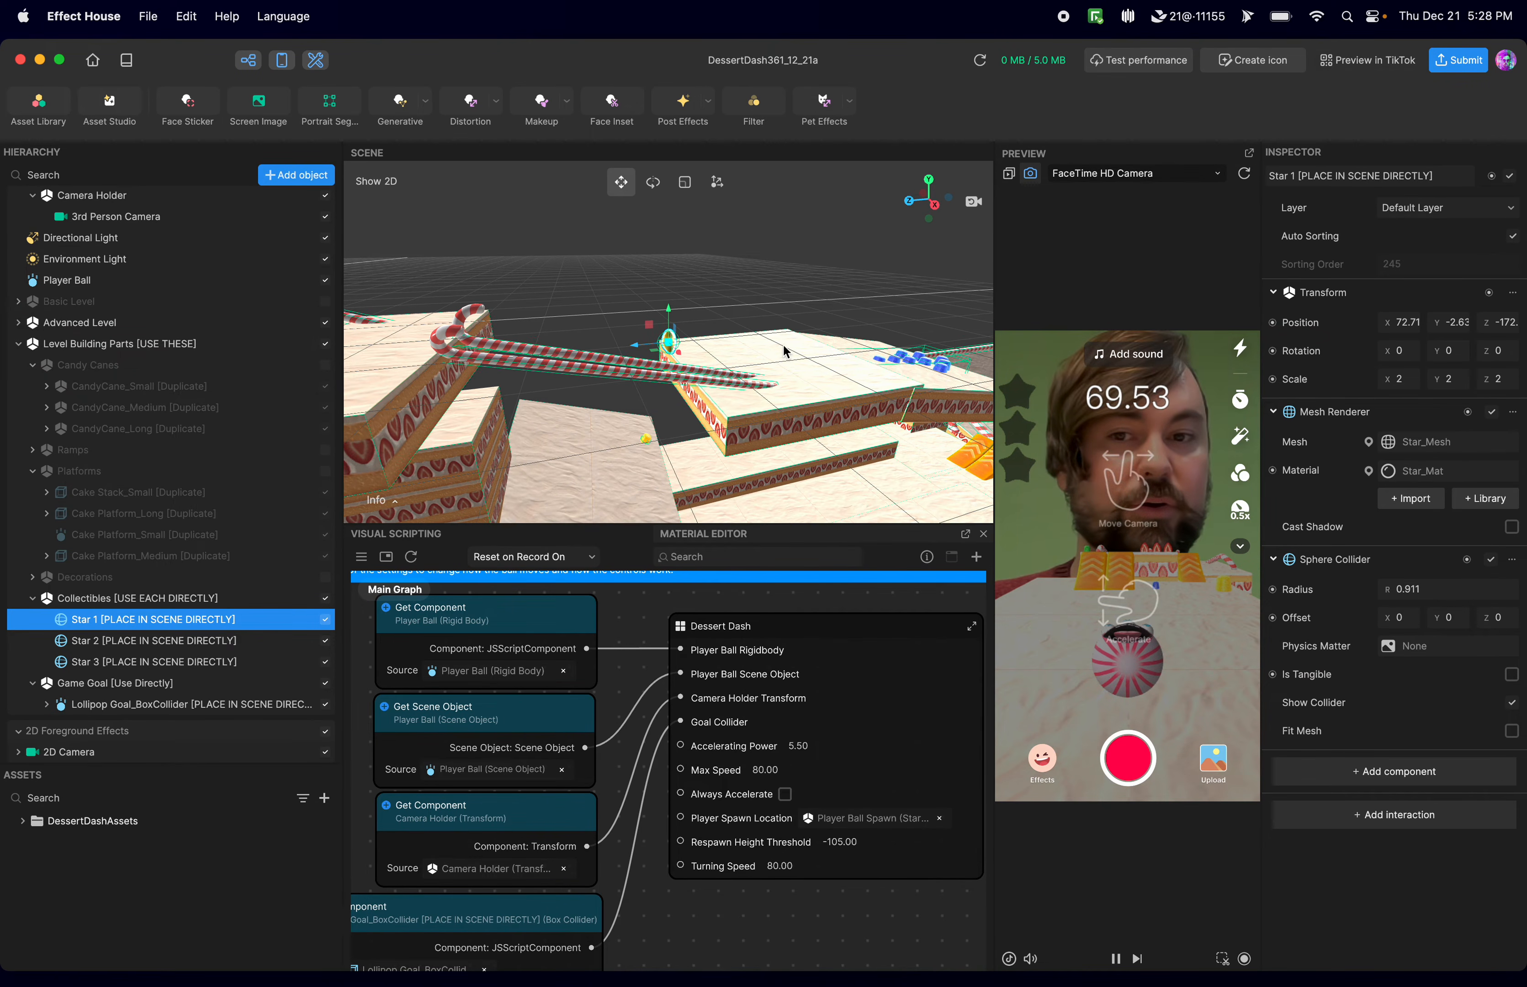
pyautogui.scroll(5, 714, 351)
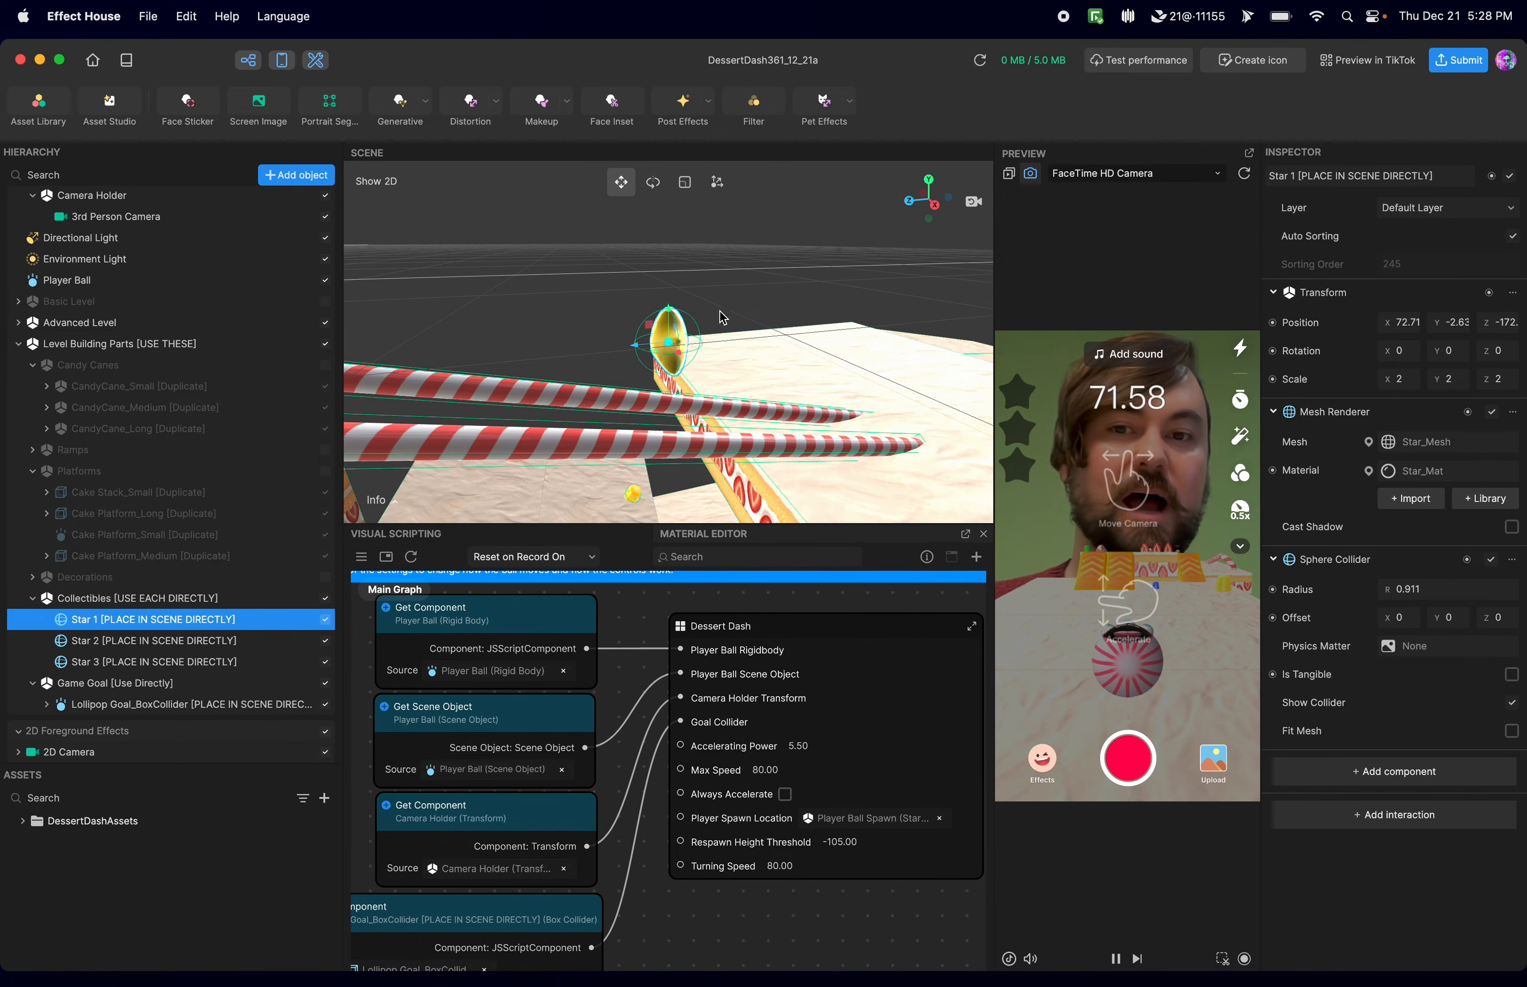
pyautogui.moveTo(640, 469); pyautogui.dragTo(742, 418)
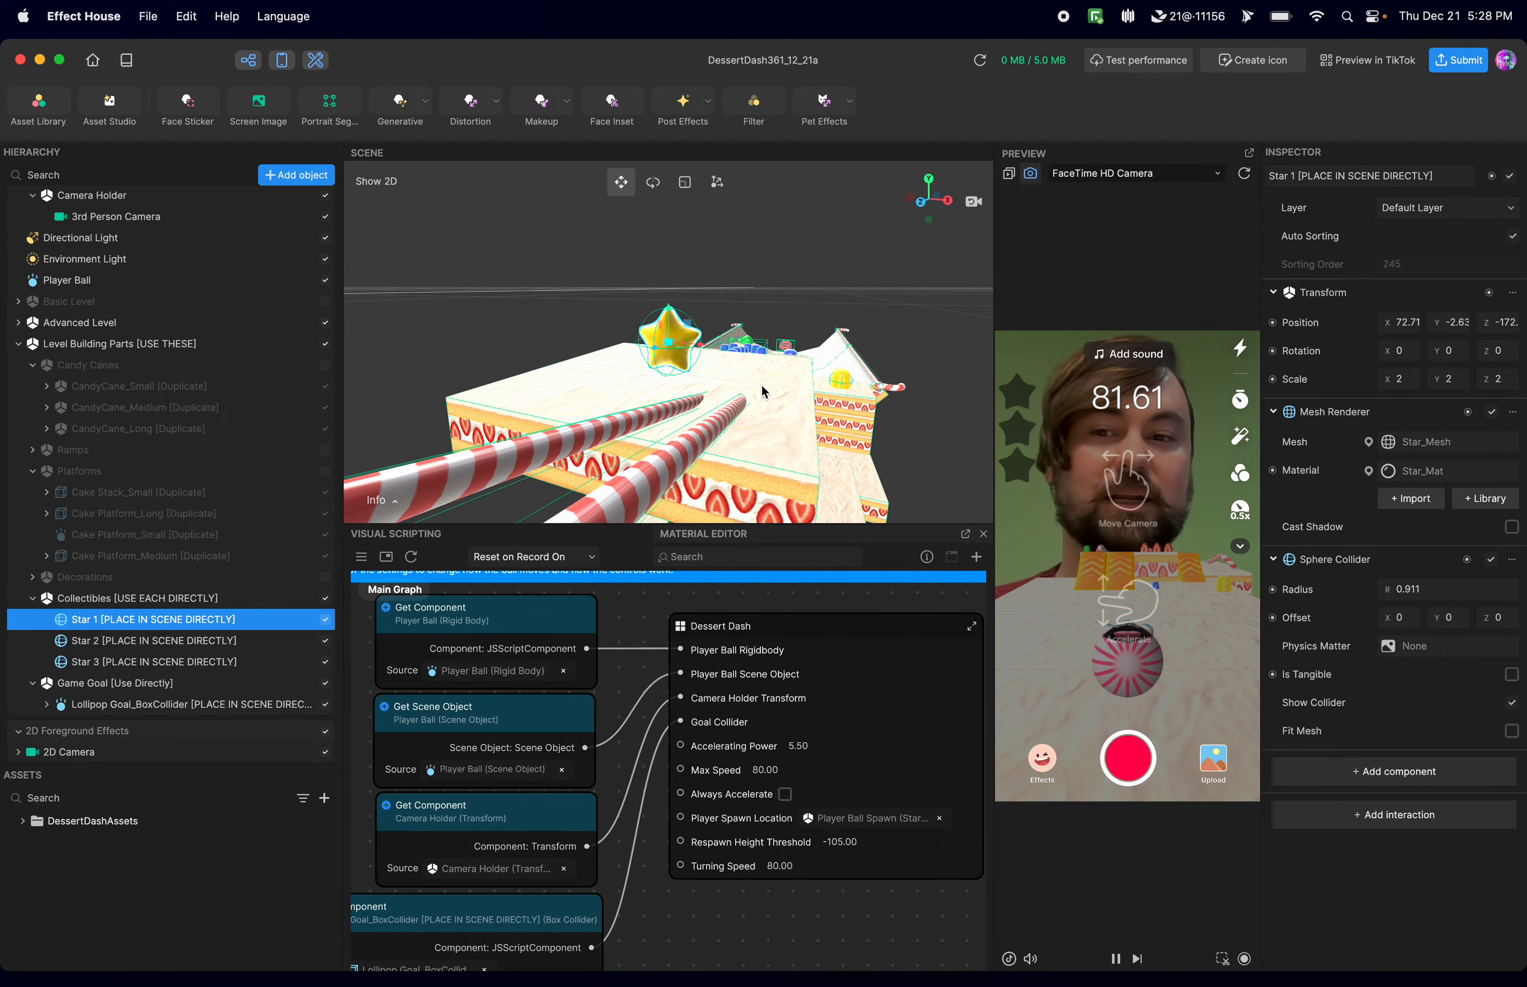
# Examine the Advanced Level's layout from Star 1 toward the final slide and the lower platforms.
pyautogui.moveTo(823, 436); pyautogui.dragTo(725, 438)
pyautogui.moveTo(586, 437); pyautogui.dragTo(857, 451)
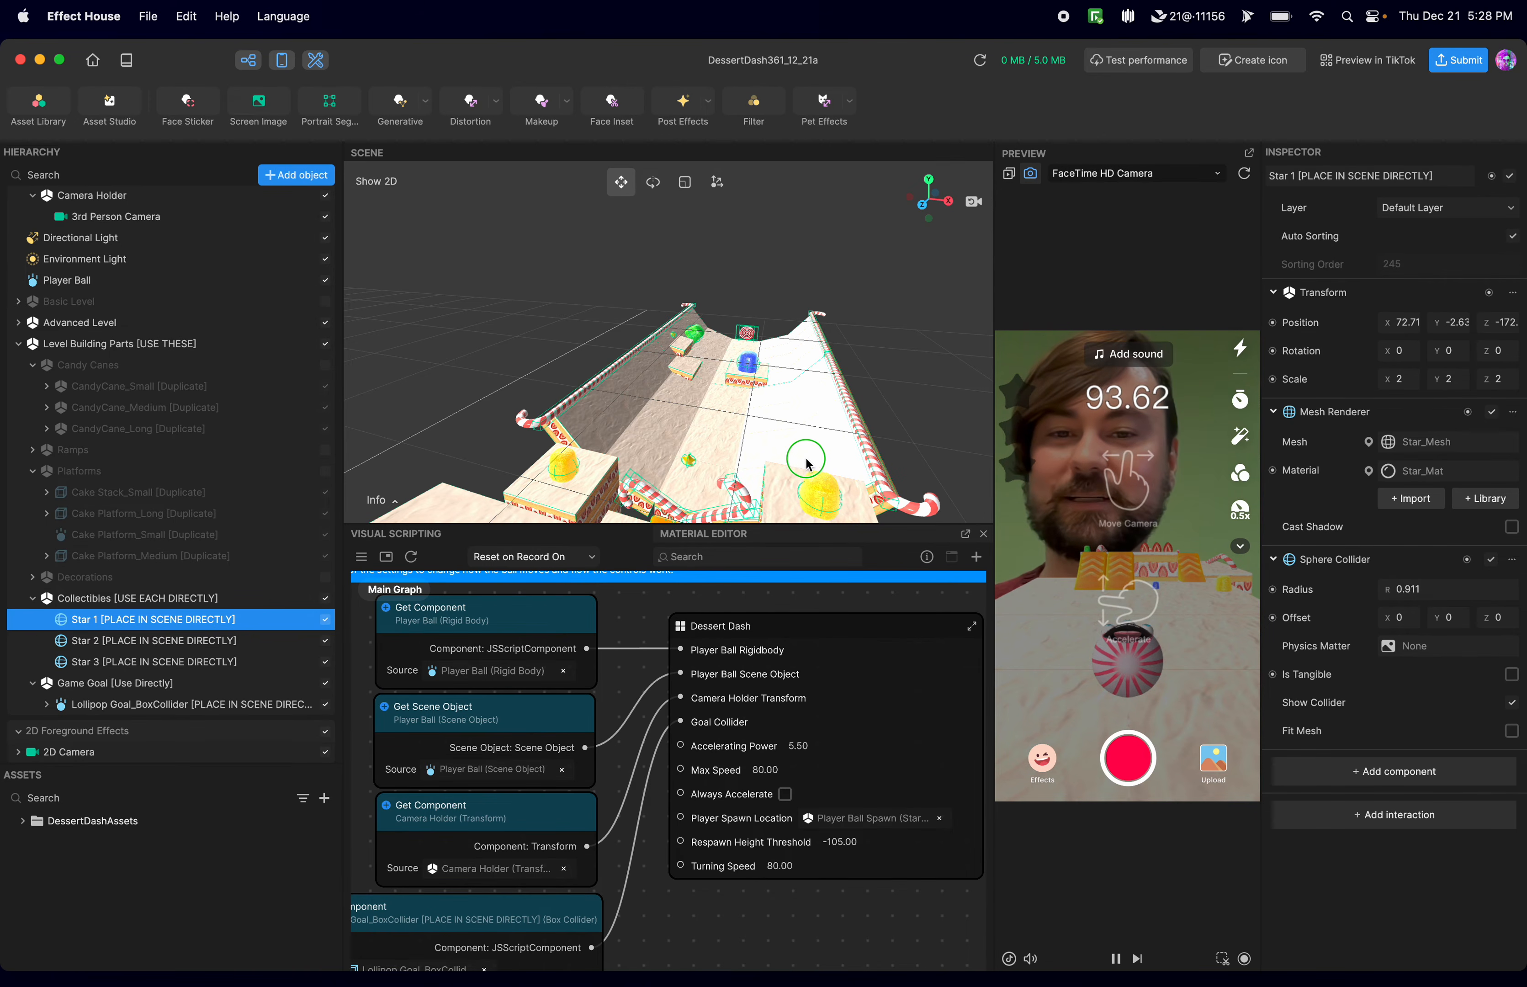
pyautogui.moveTo(807, 459); pyautogui.dragTo(674, 471)
pyautogui.scroll(-5, 681, 331)
pyautogui.scroll(3, 680, 333)
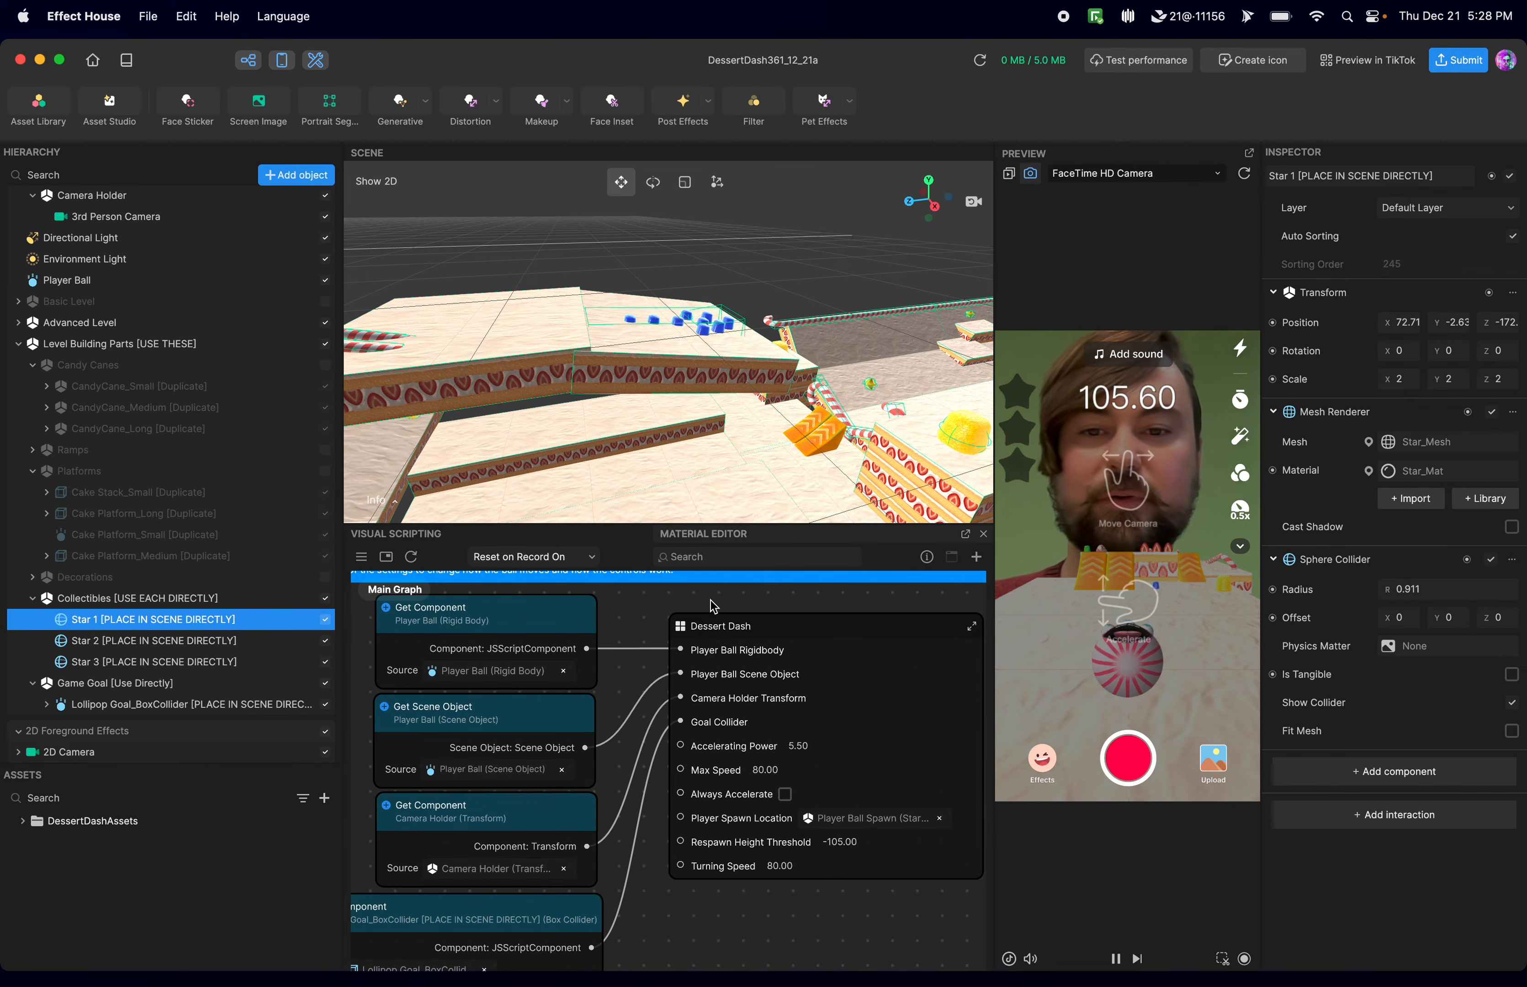
# Examine the Dessert Dash node's acceleration, speed, spawn, respawn height and turning settings in the Main Graph.
pyautogui.moveTo(715, 600); pyautogui.dragTo(653, 587)
pyautogui.scroll(2, 867, 779)
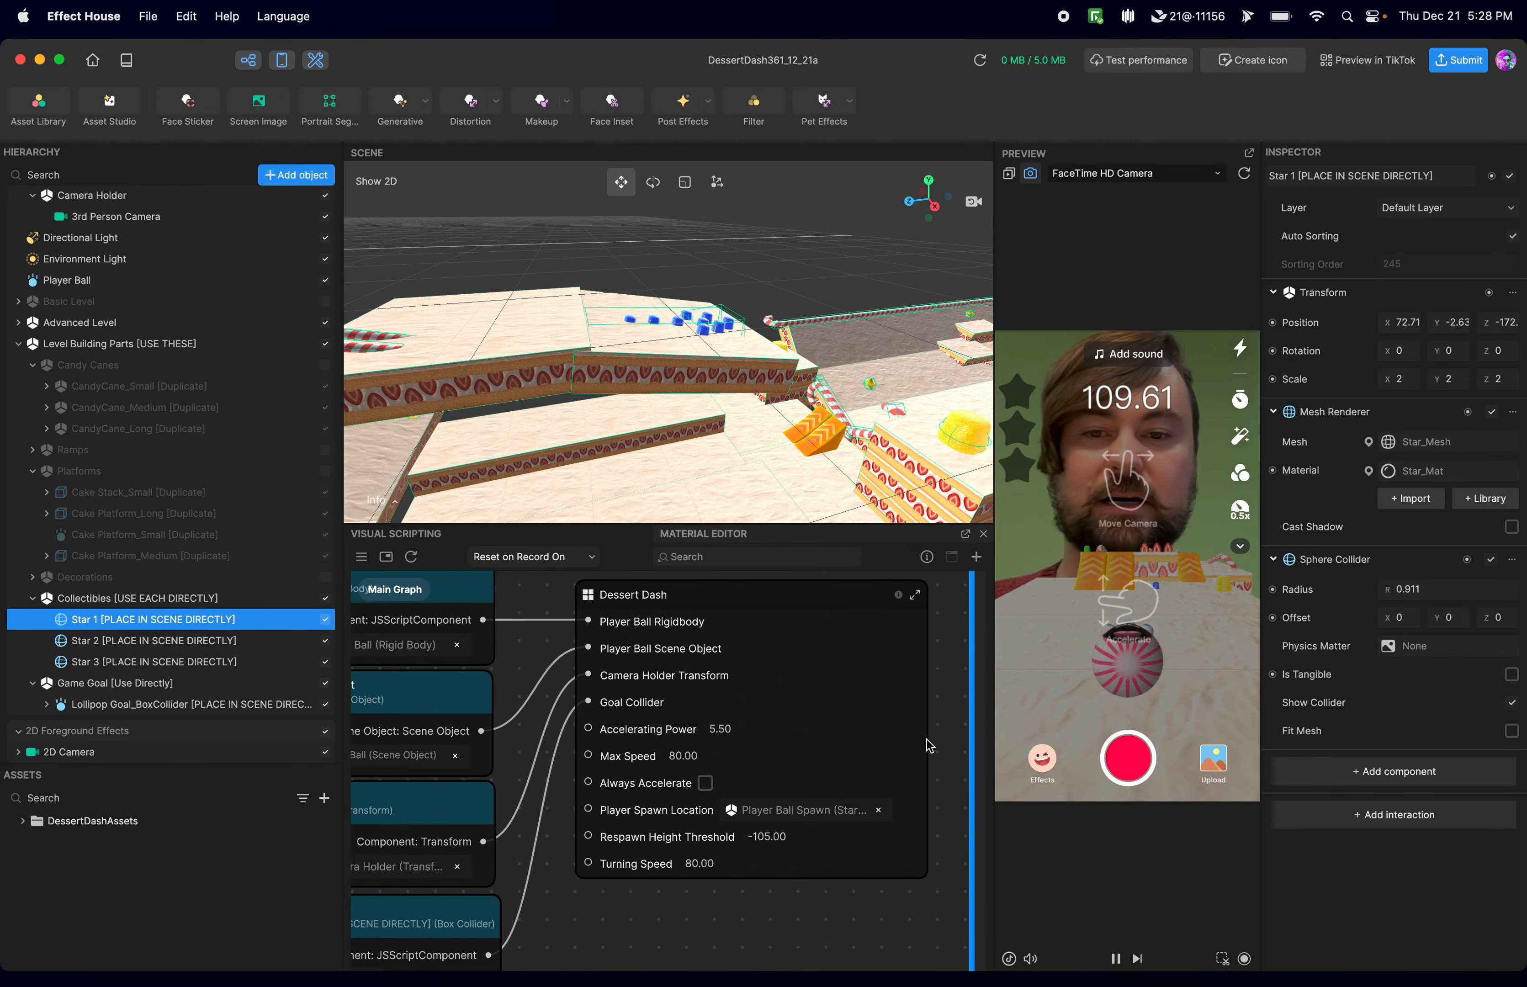
pyautogui.scroll(1, 789, 732)
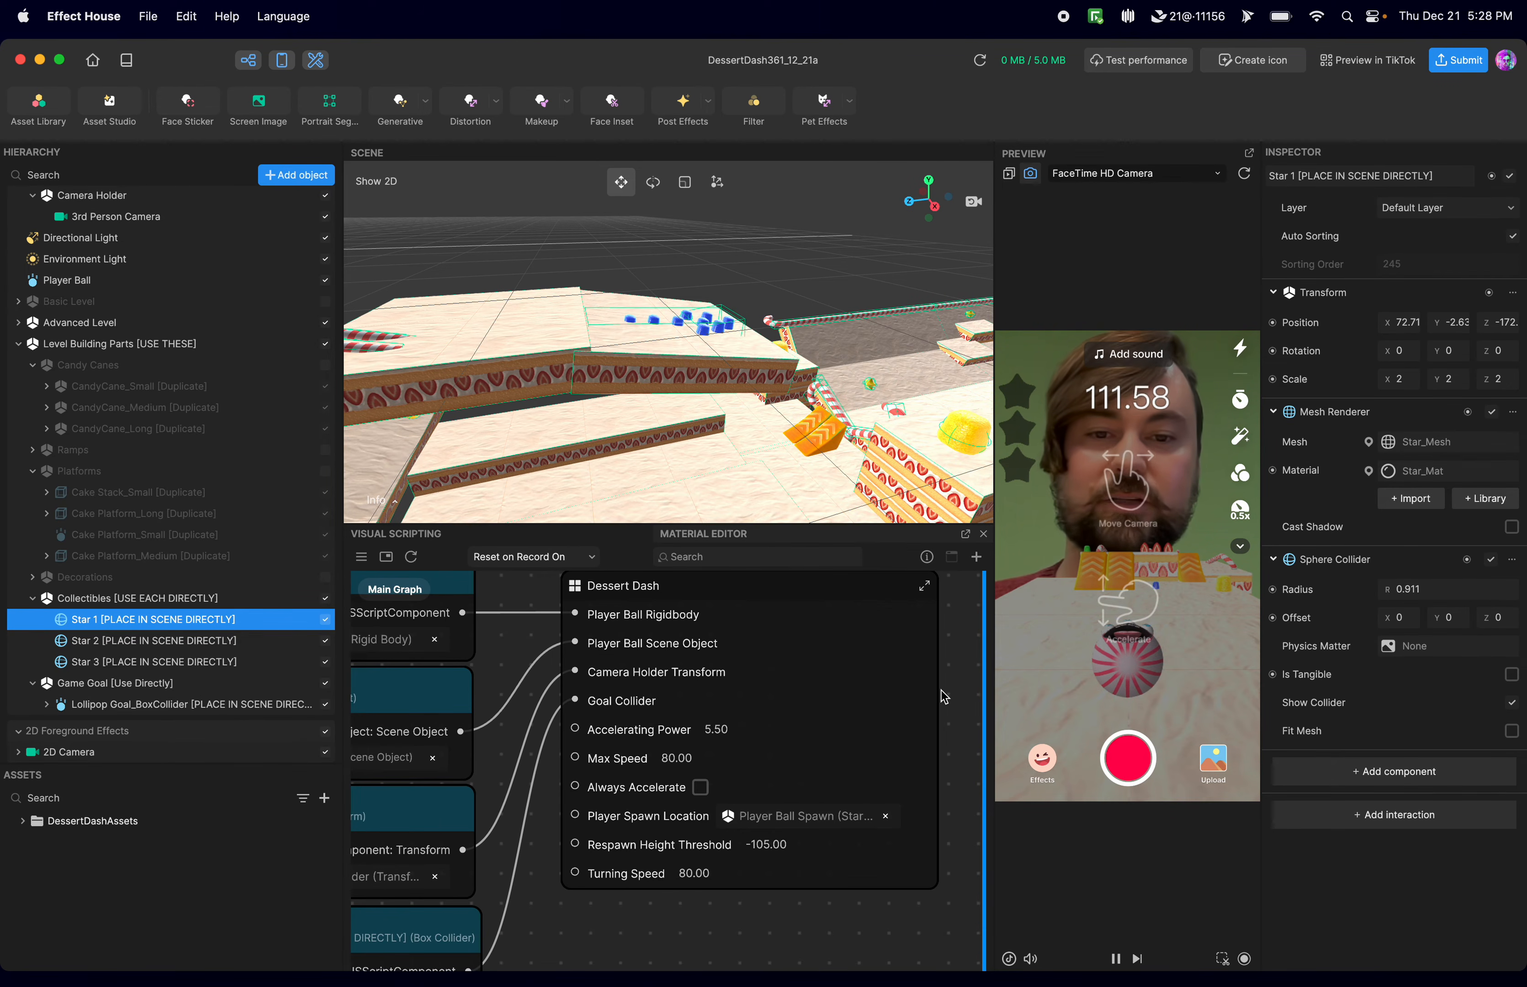
pyautogui.moveTo(949, 683); pyautogui.dragTo(935, 701)
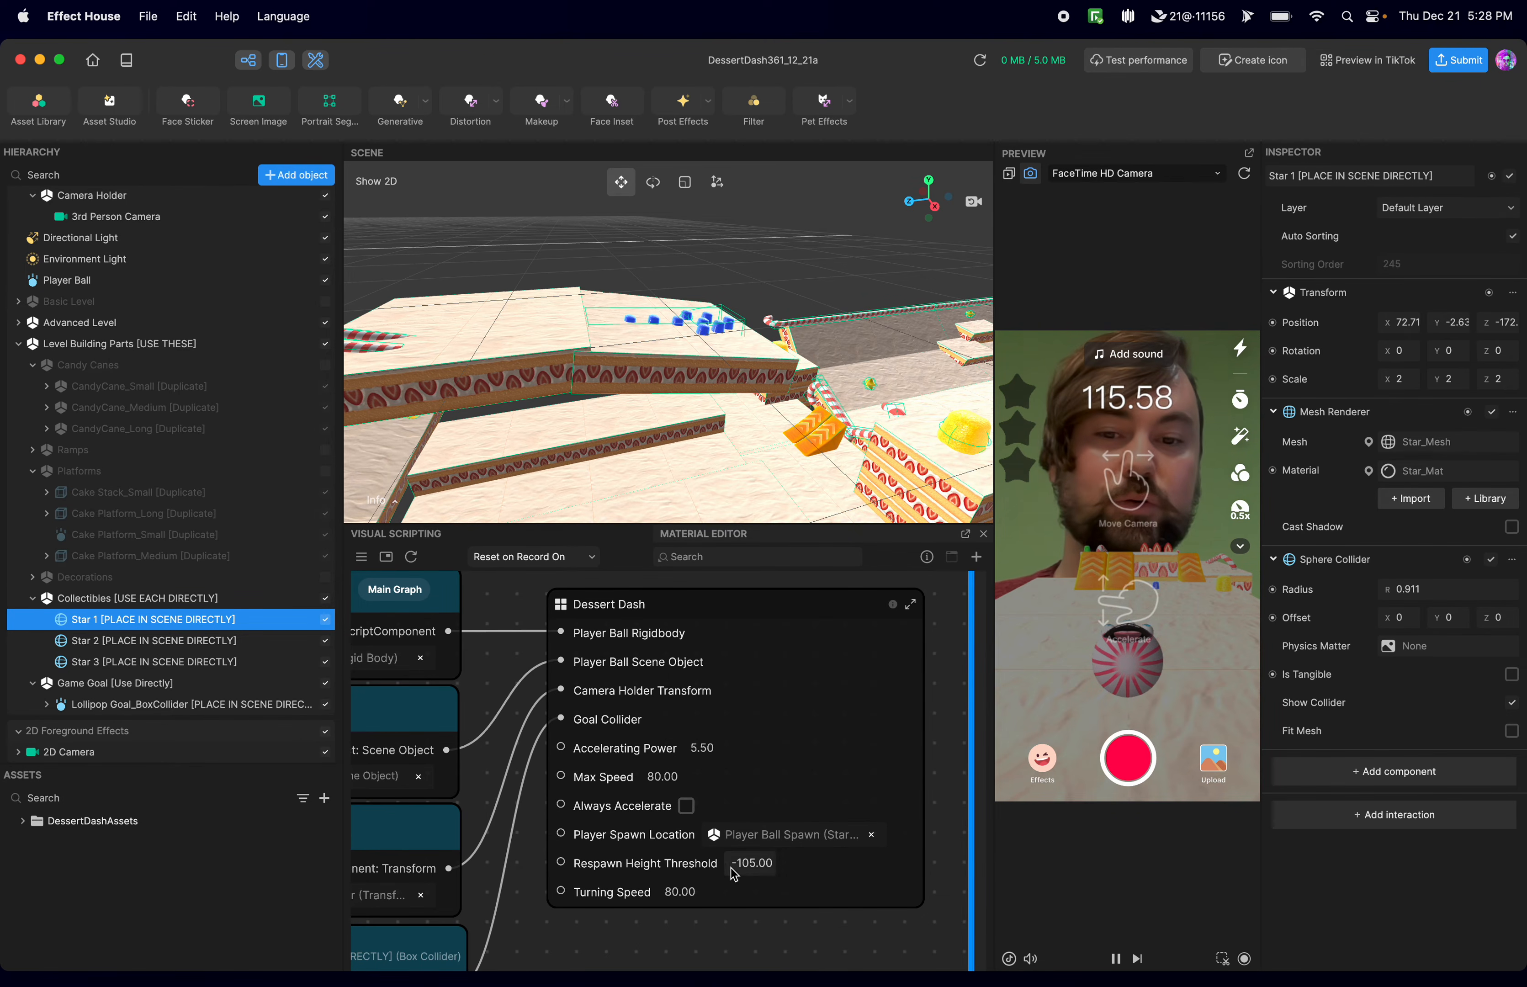
# Examine the heights of the Advanced Level's platforms from several sides of the course.
pyautogui.scroll(-5, 819, 457)
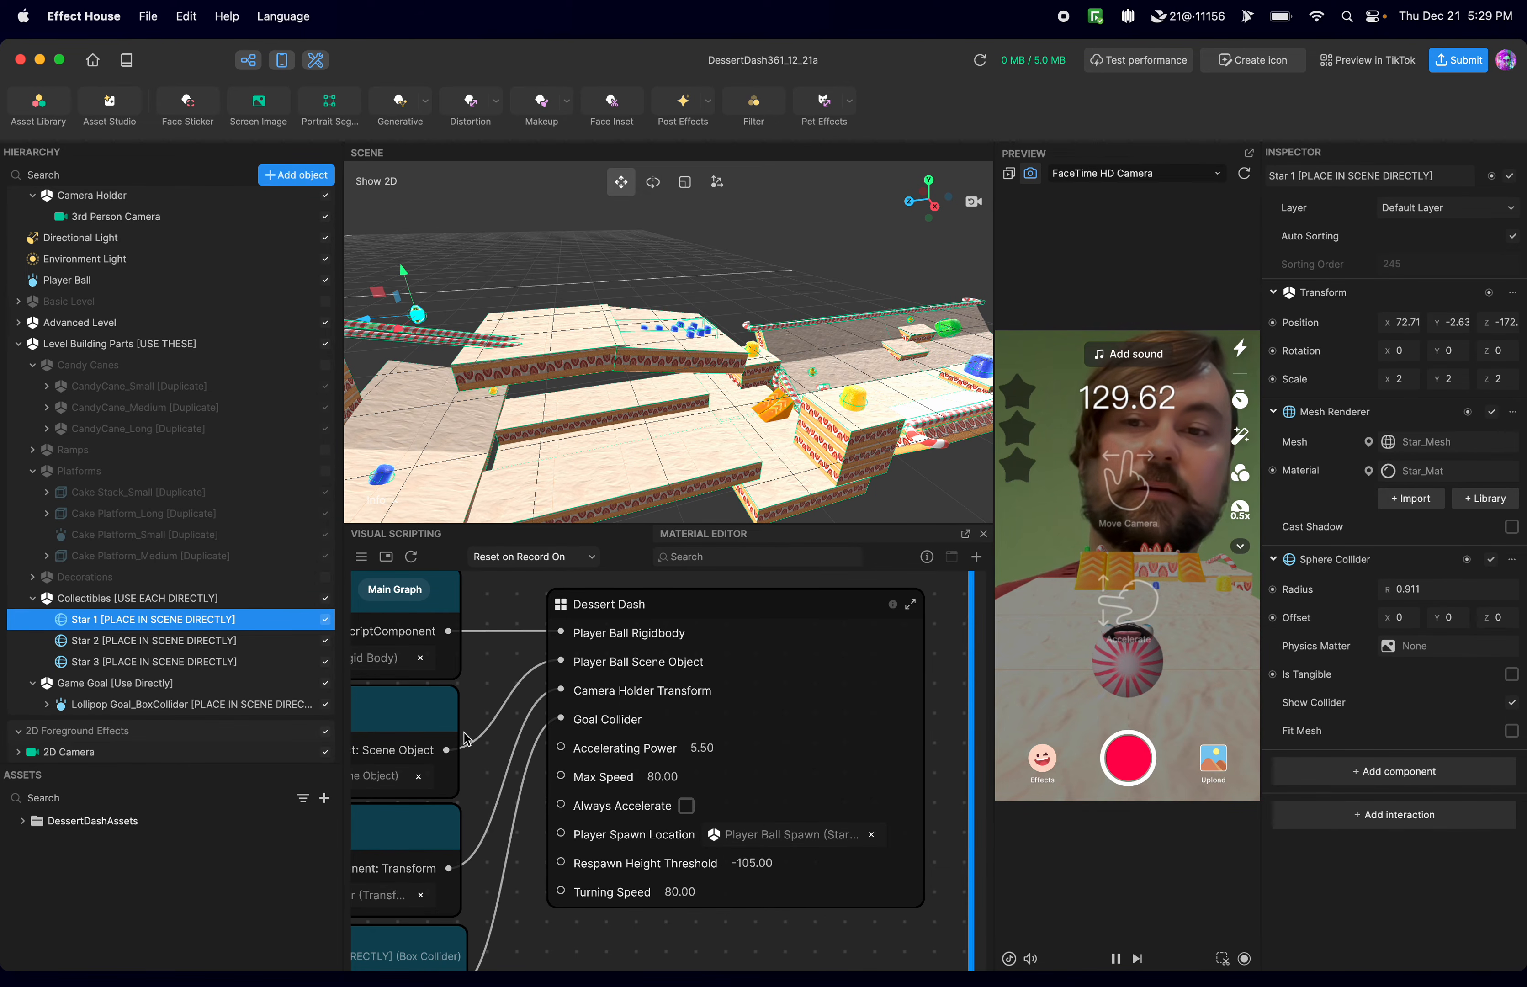
pyautogui.keyDown('alt'); pyautogui.moveTo(727, 406); pyautogui.dragTo(613, 344); pyautogui.keyUp('alt')
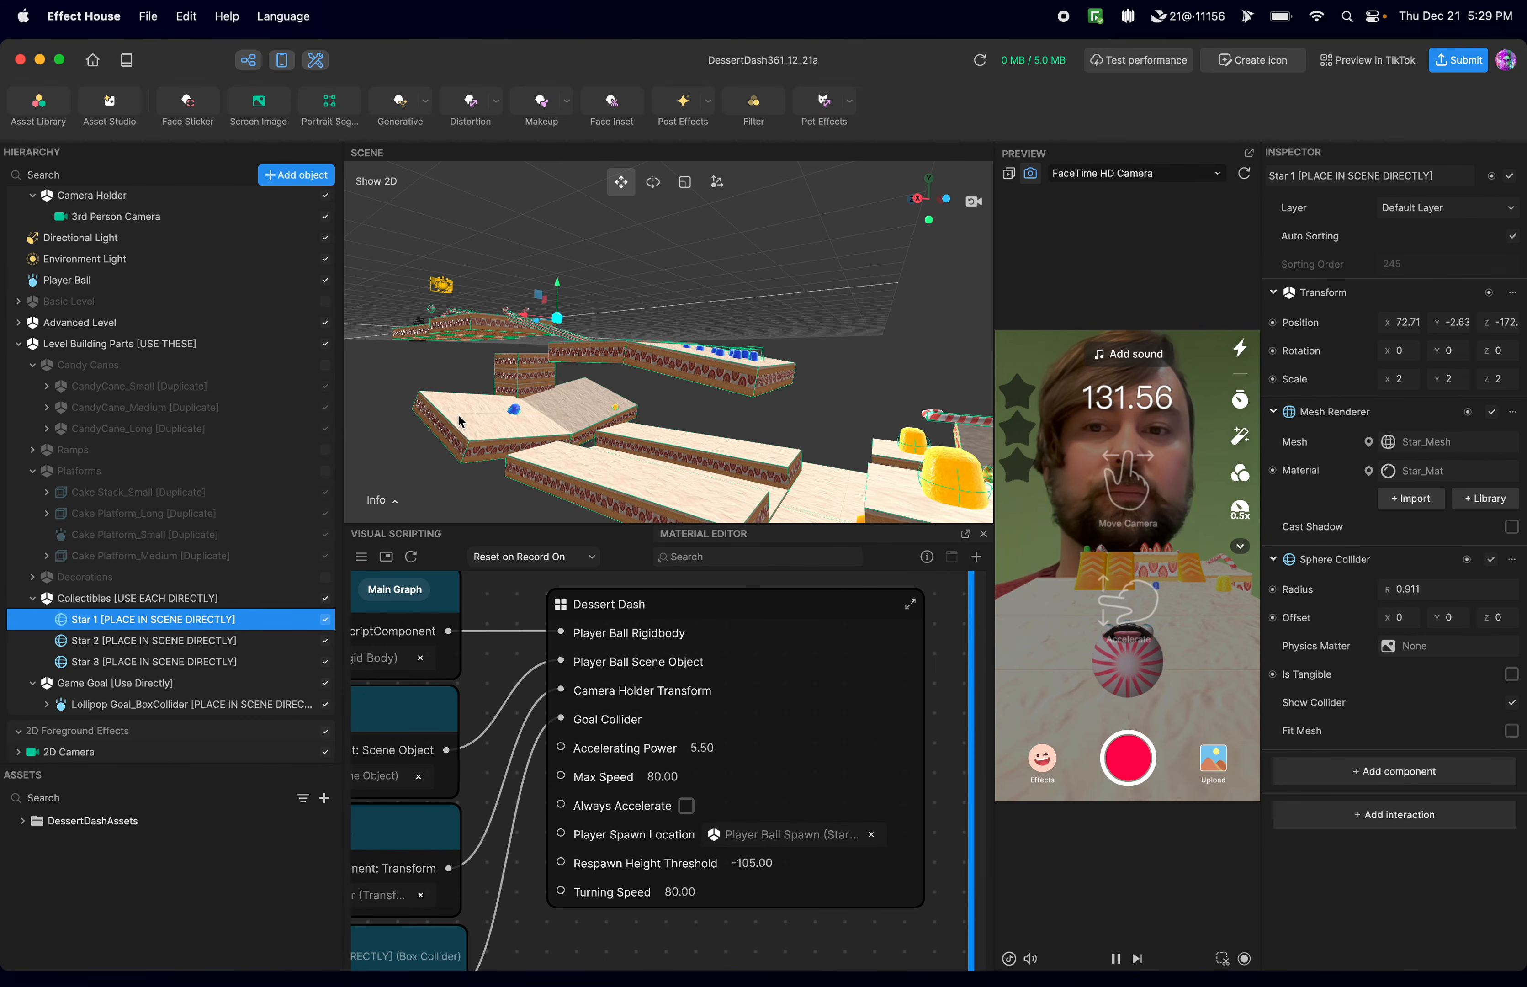
pyautogui.keyDown('alt'); pyautogui.moveTo(408, 476); pyautogui.dragTo(603, 474); pyautogui.keyUp('alt')
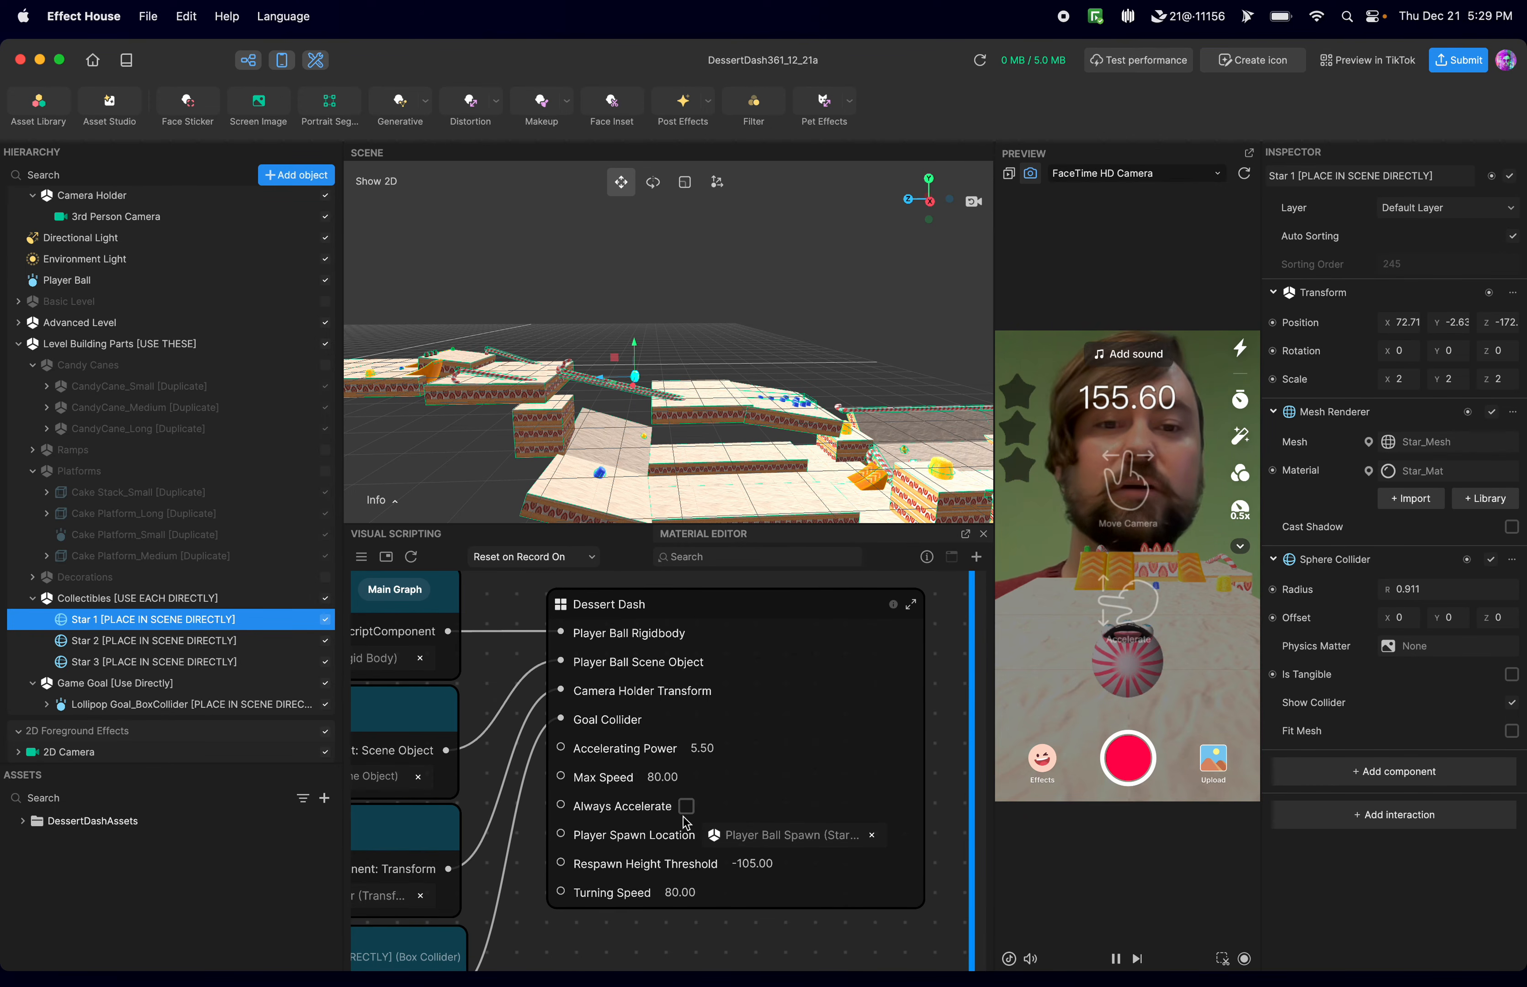
# Enable Always Accelerate on the Dessert Dash node and test steering the ball in the preview.
pyautogui.click(1146, 516)
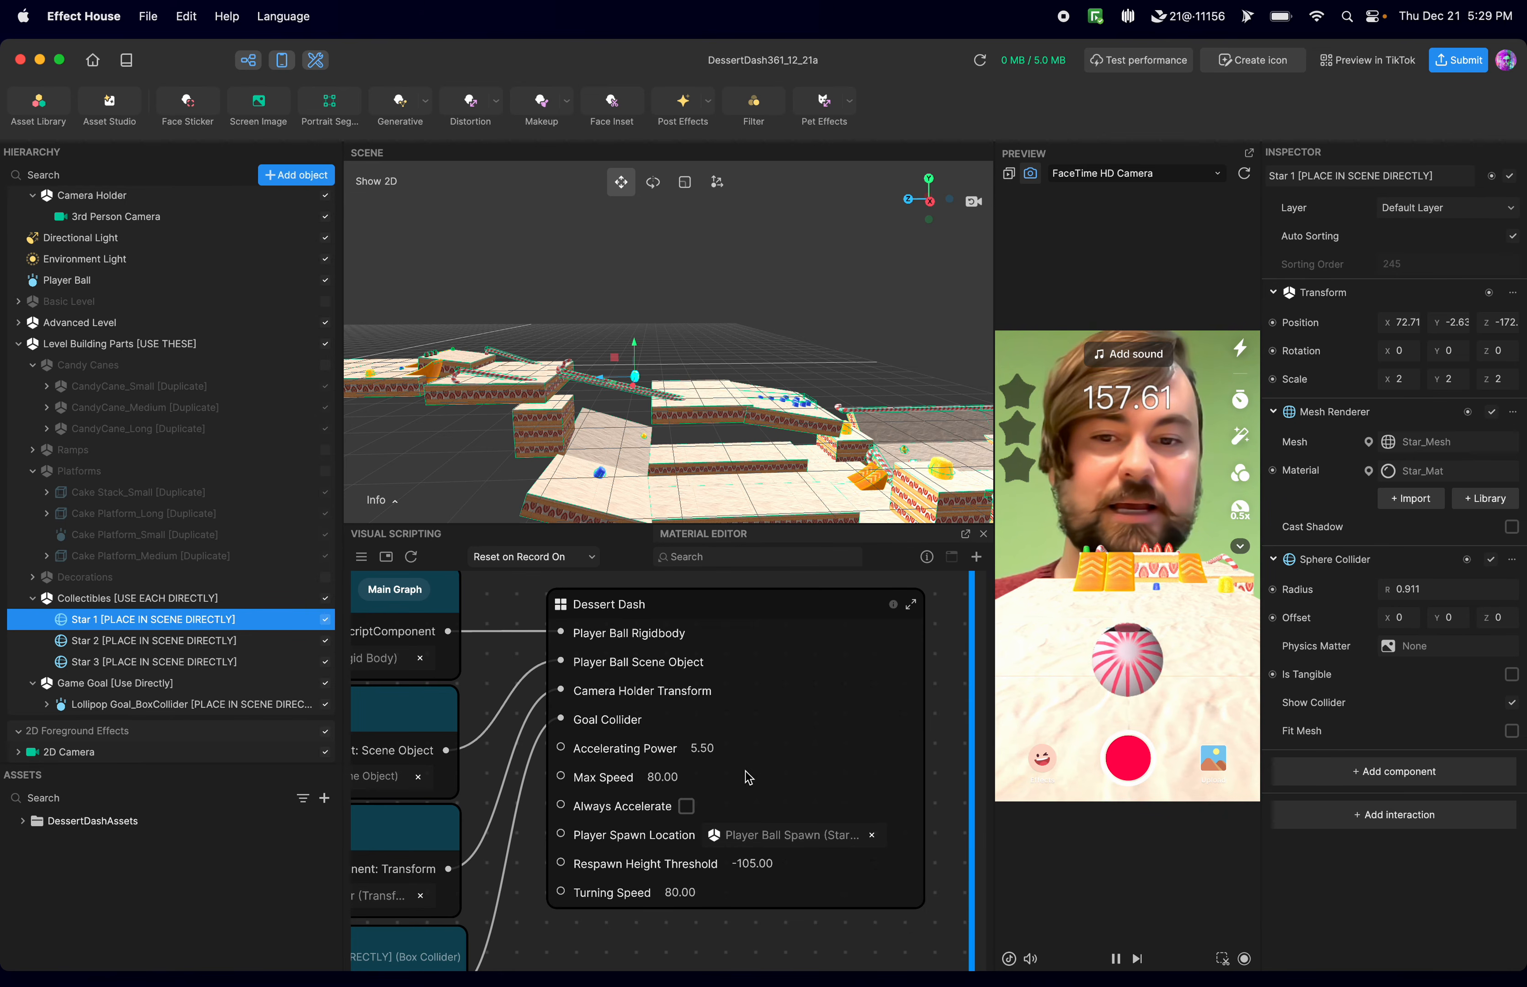
pyautogui.moveTo(694, 809); pyautogui.dragTo(697, 806)
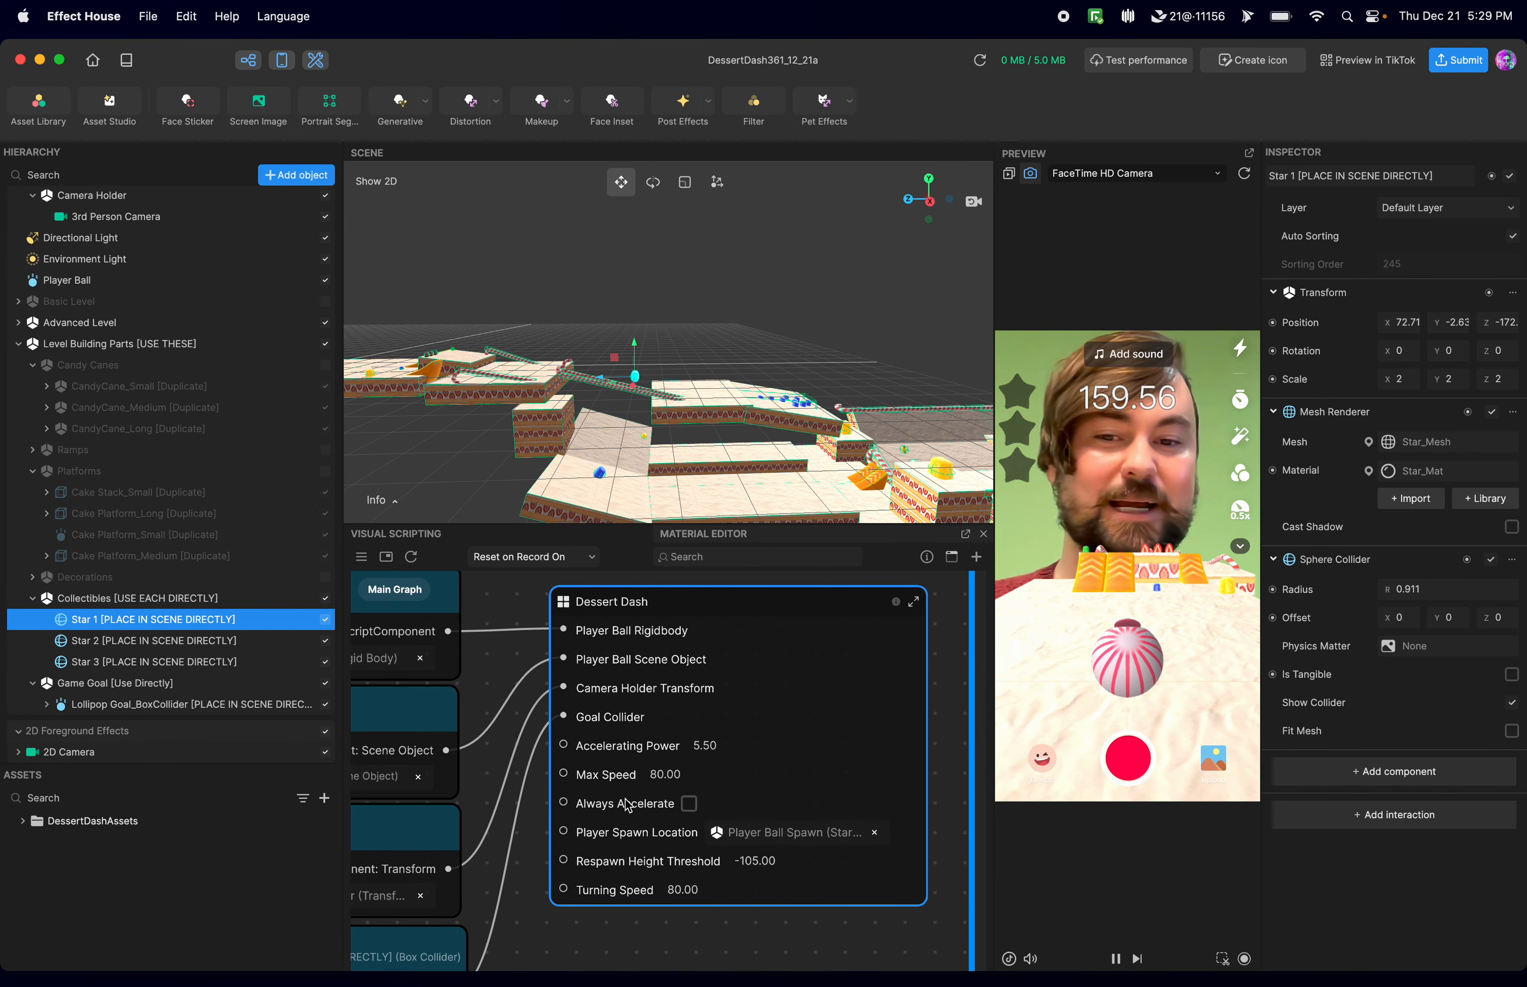
pyautogui.click(689, 804)
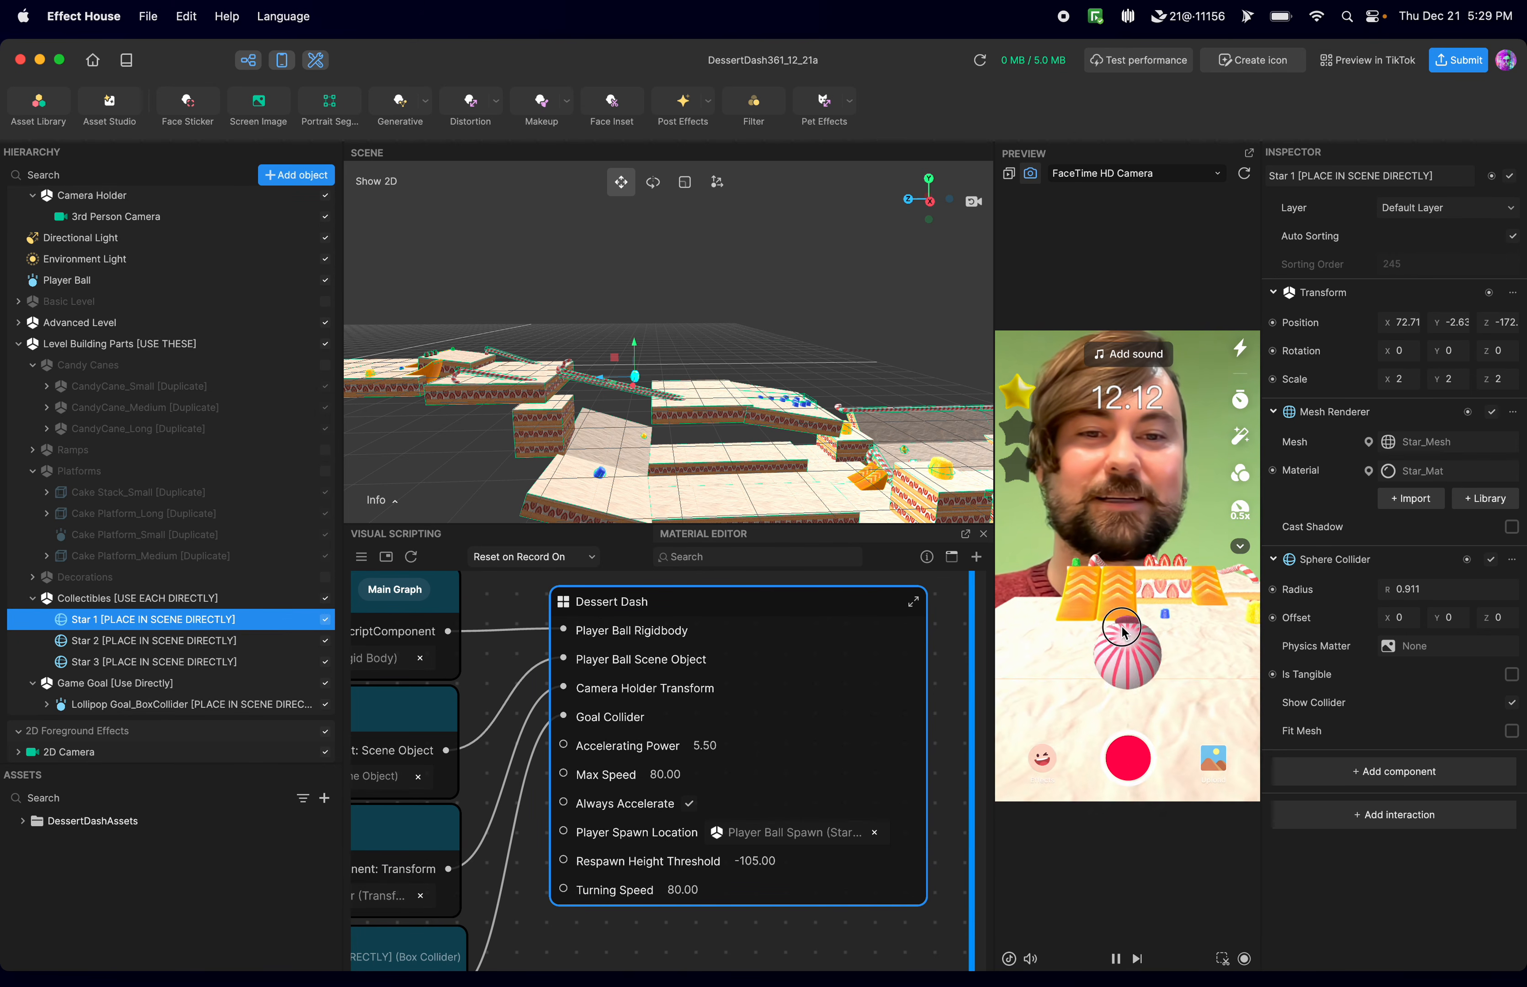
pyautogui.click(1184, 620)
pyautogui.moveTo(1183, 620)
pyautogui.mouseDown()
pyautogui.moveTo(1027, 635)
pyautogui.moveTo(1148, 625)
pyautogui.mouseUp()
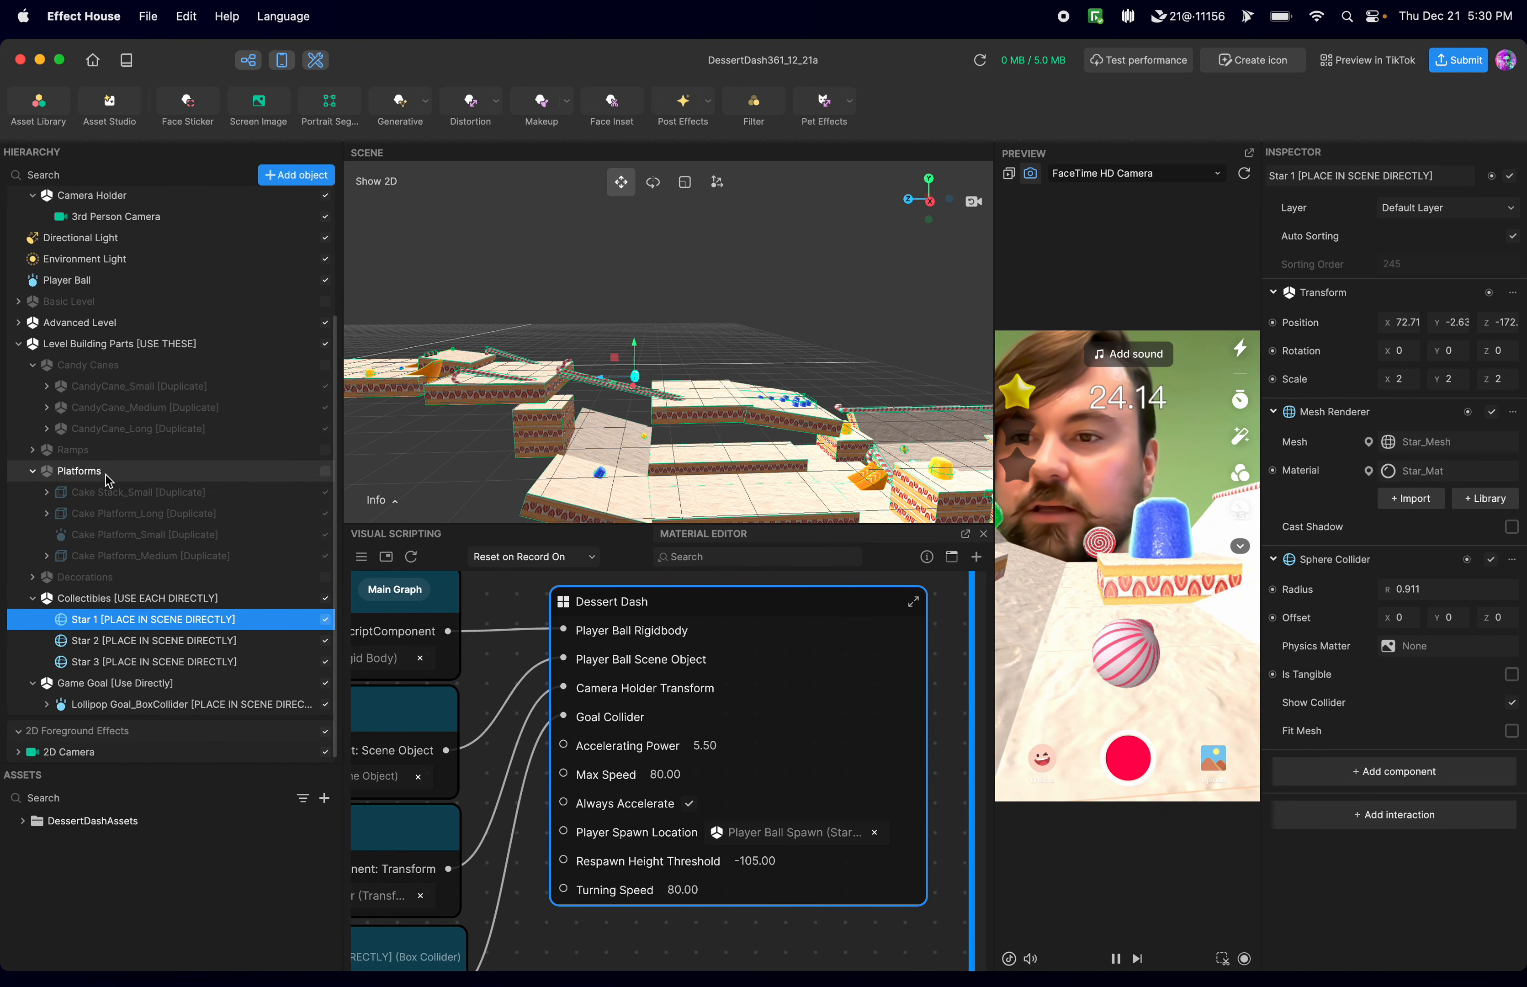
# Expand the 2D Camera and its UI Components group, and inspect the Time text's settings.
pyautogui.click(19, 750)
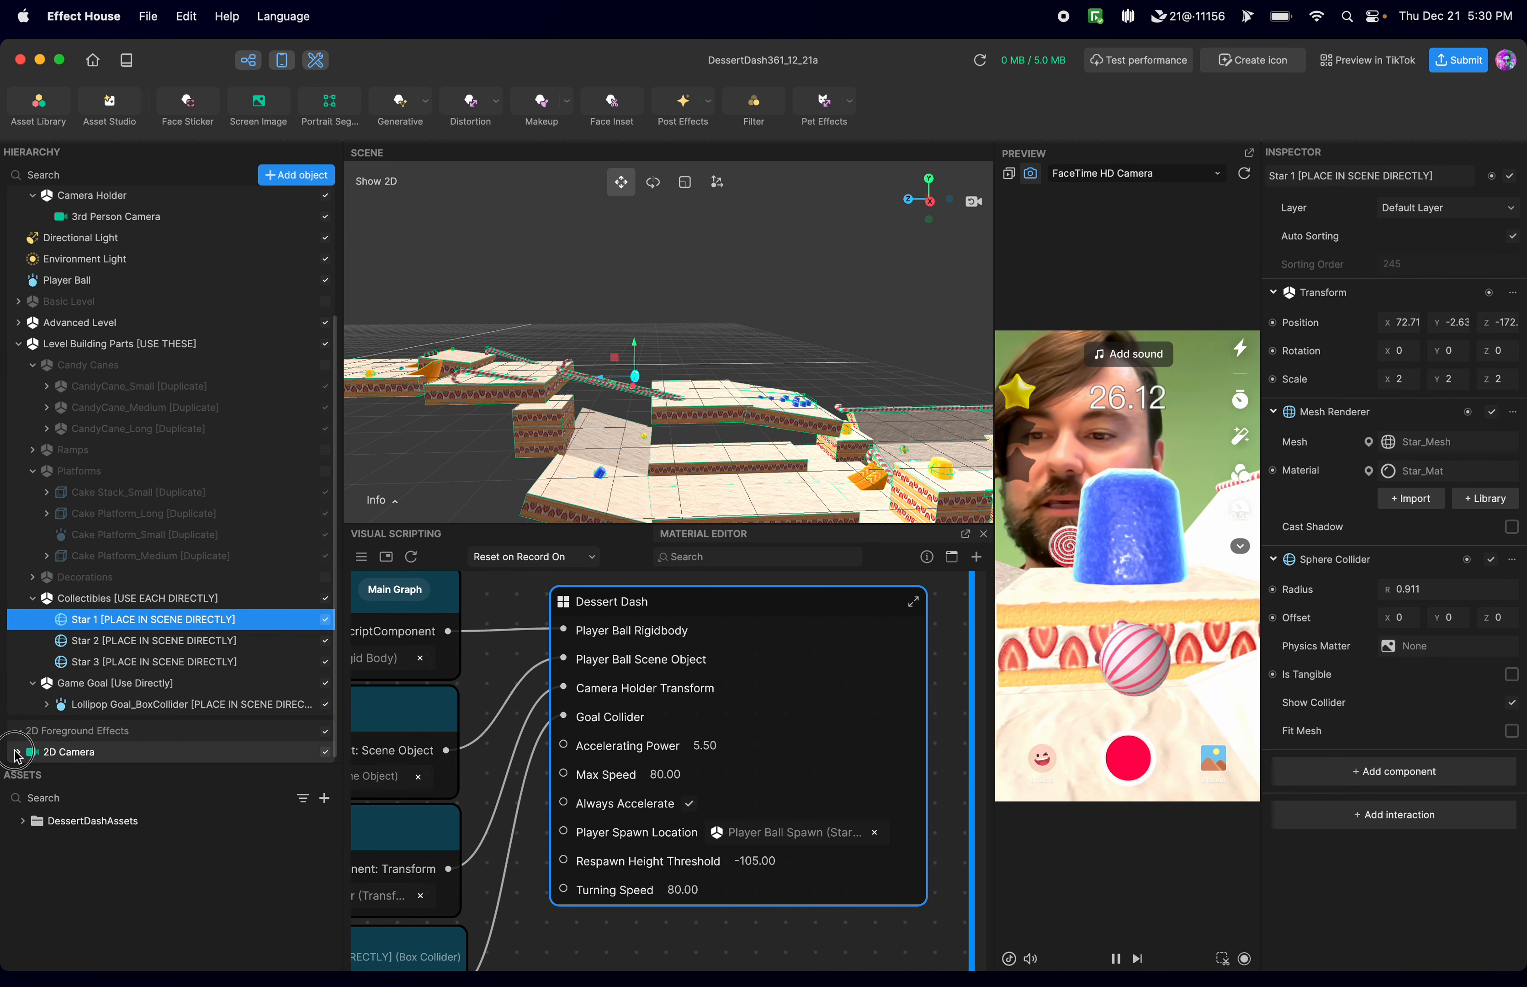
pyautogui.scroll(-3, 51, 738)
pyautogui.click(32, 752)
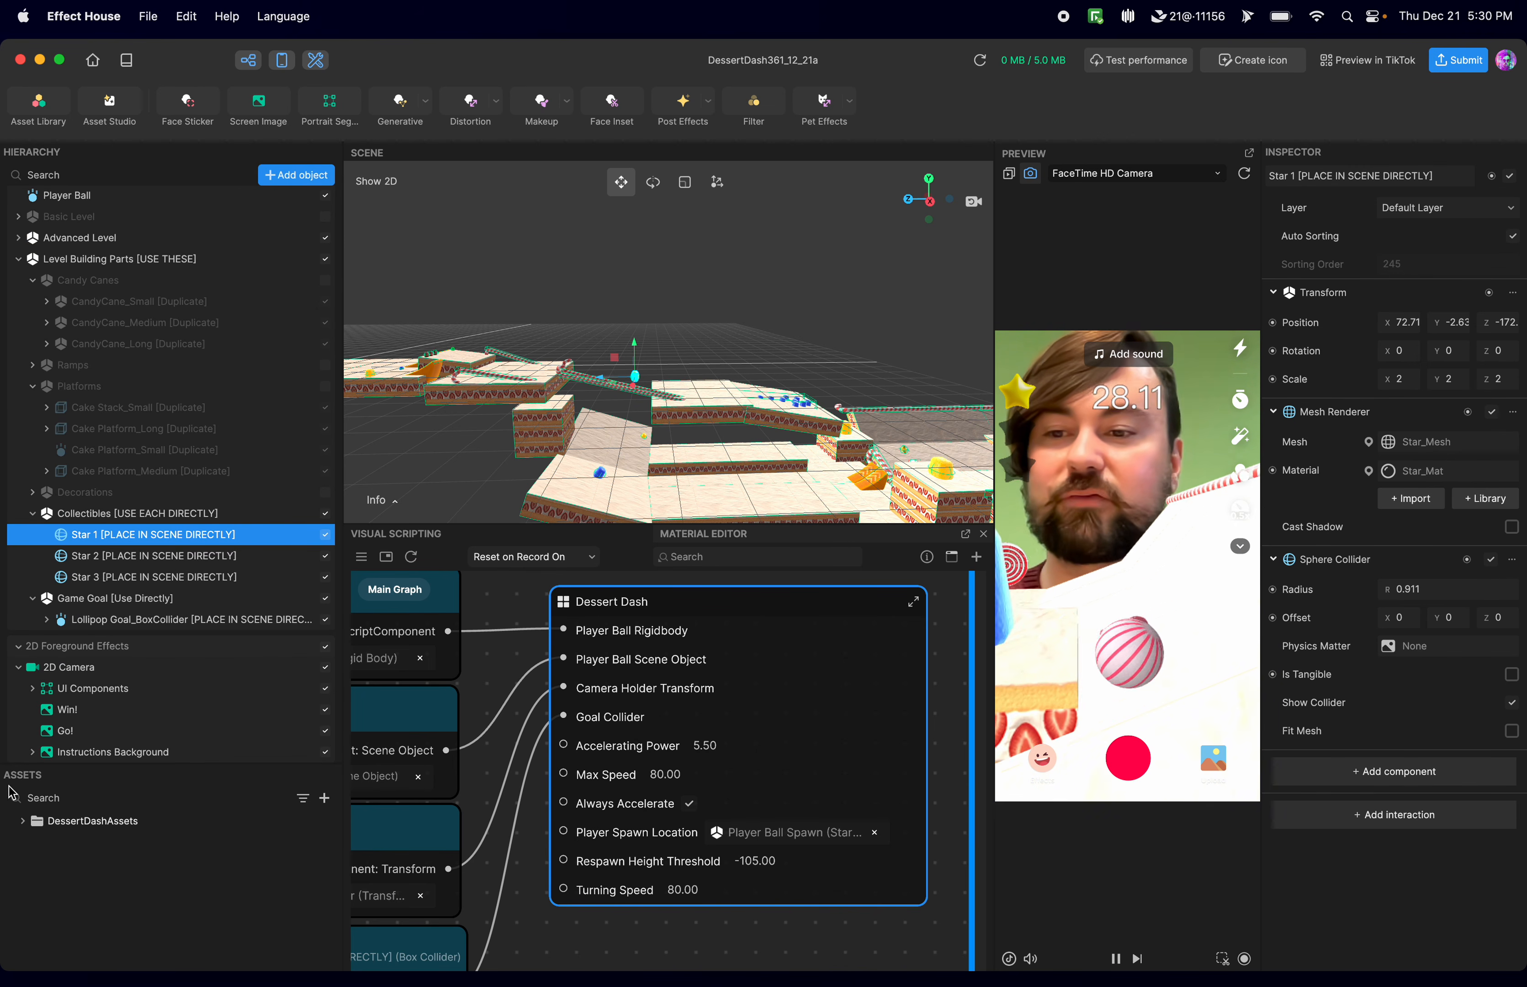
pyautogui.scroll(-1, 90, 693)
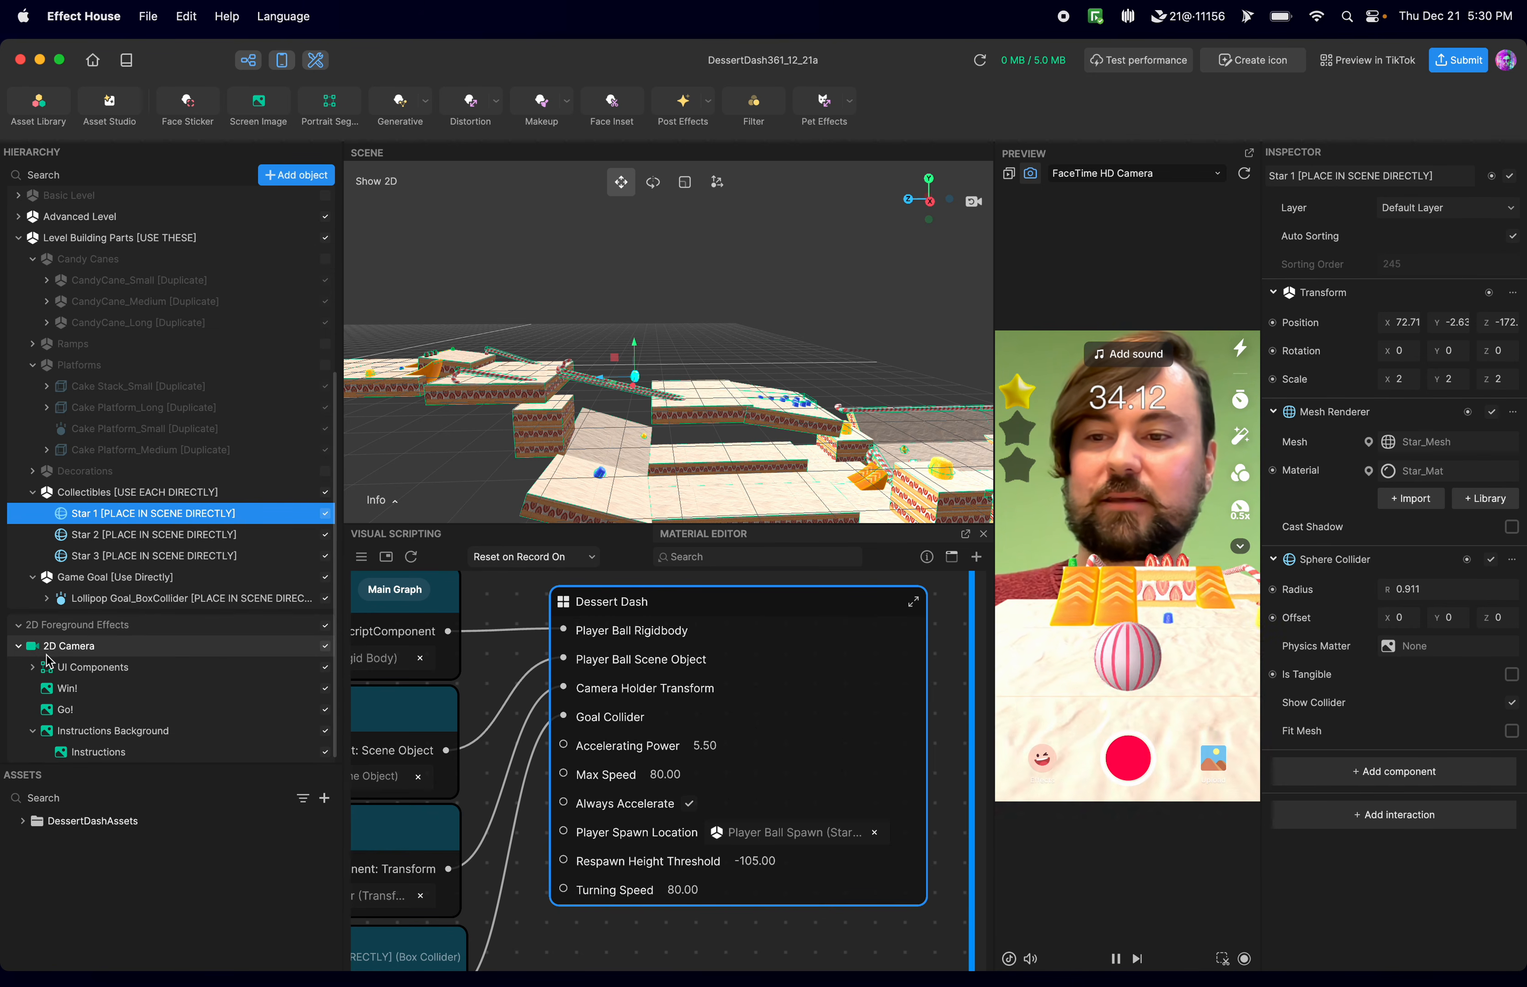
pyautogui.click(32, 666)
pyautogui.click(79, 690)
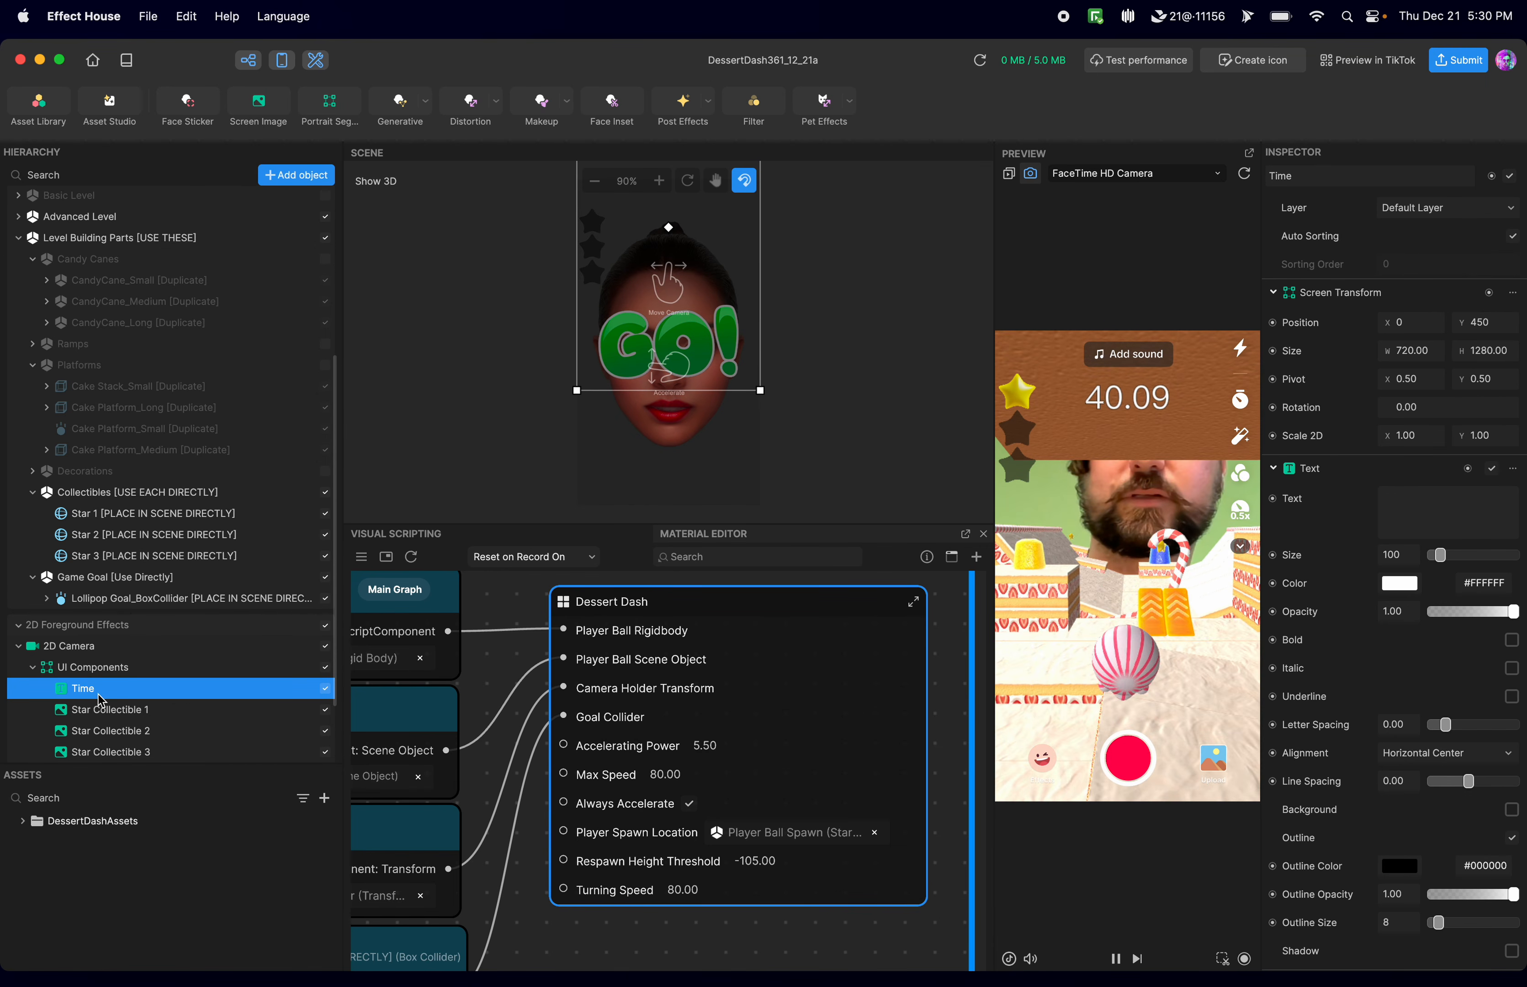
# Inspect the image settings of Instructions Background and of the Instructions image inside it.
pyautogui.scroll(-3, 91, 700)
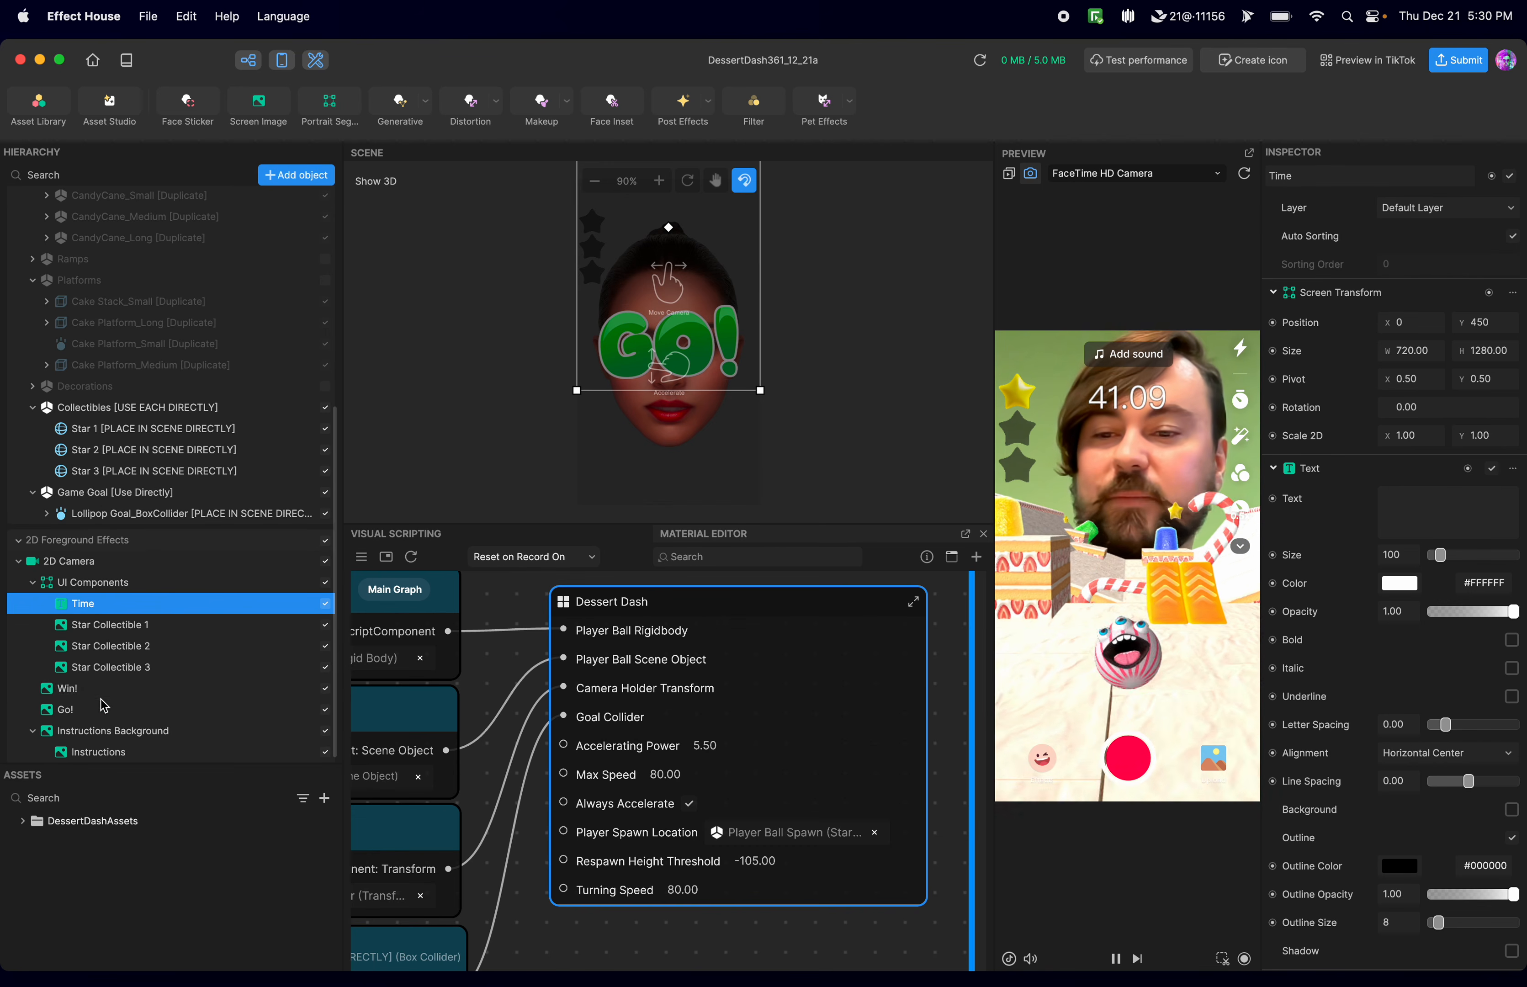
pyautogui.click(90, 731)
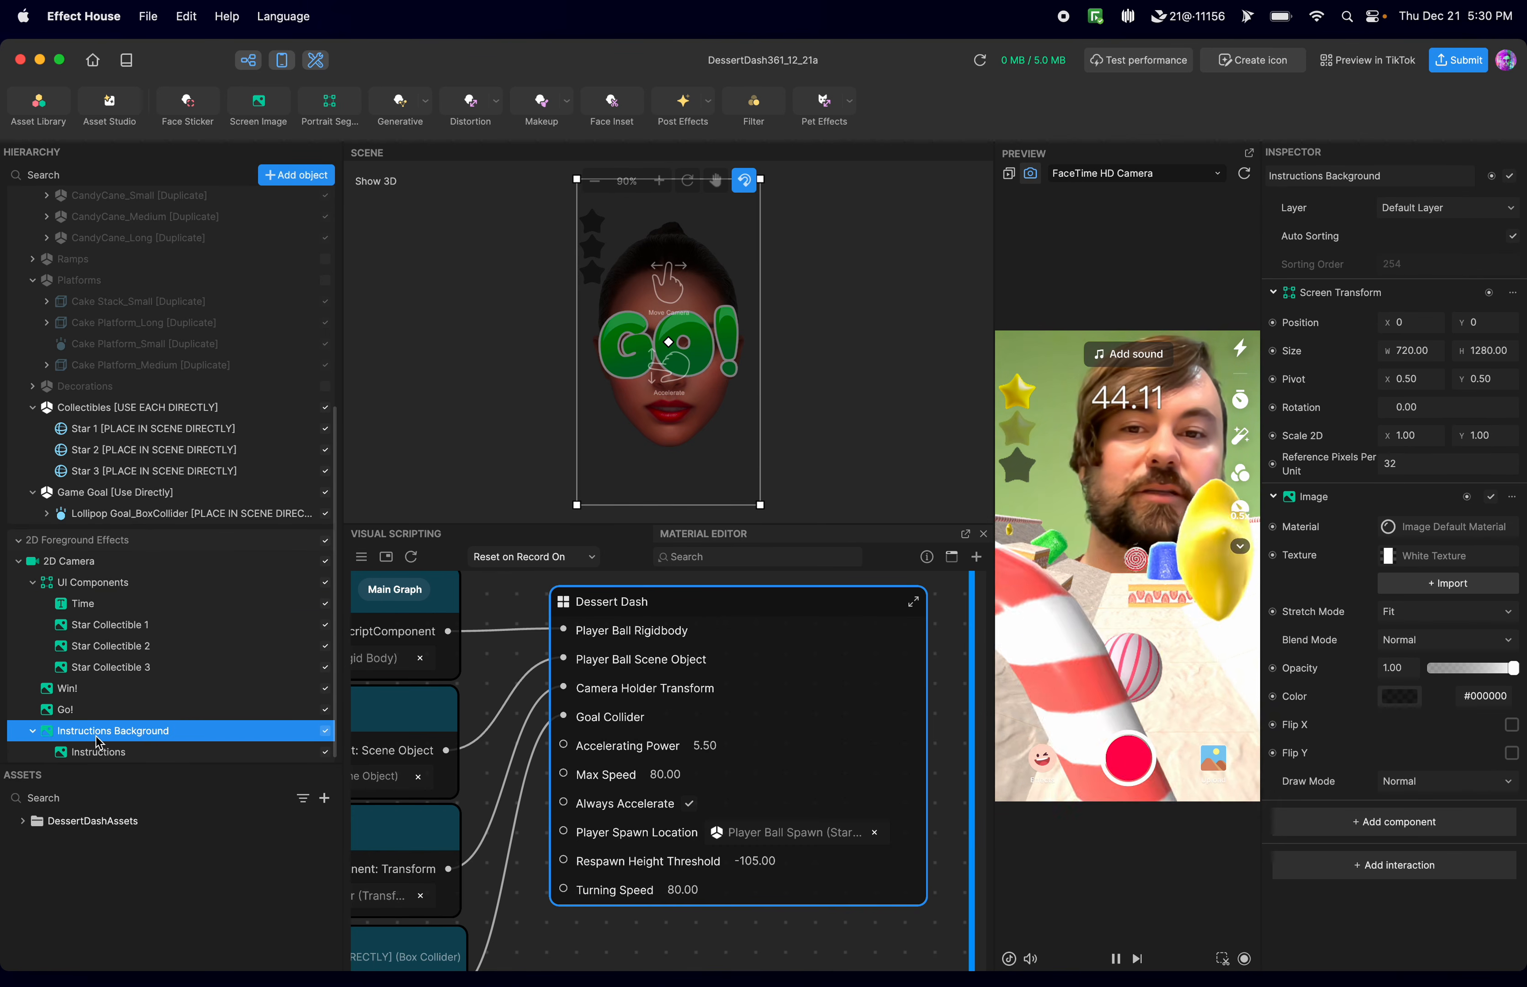
pyautogui.click(102, 753)
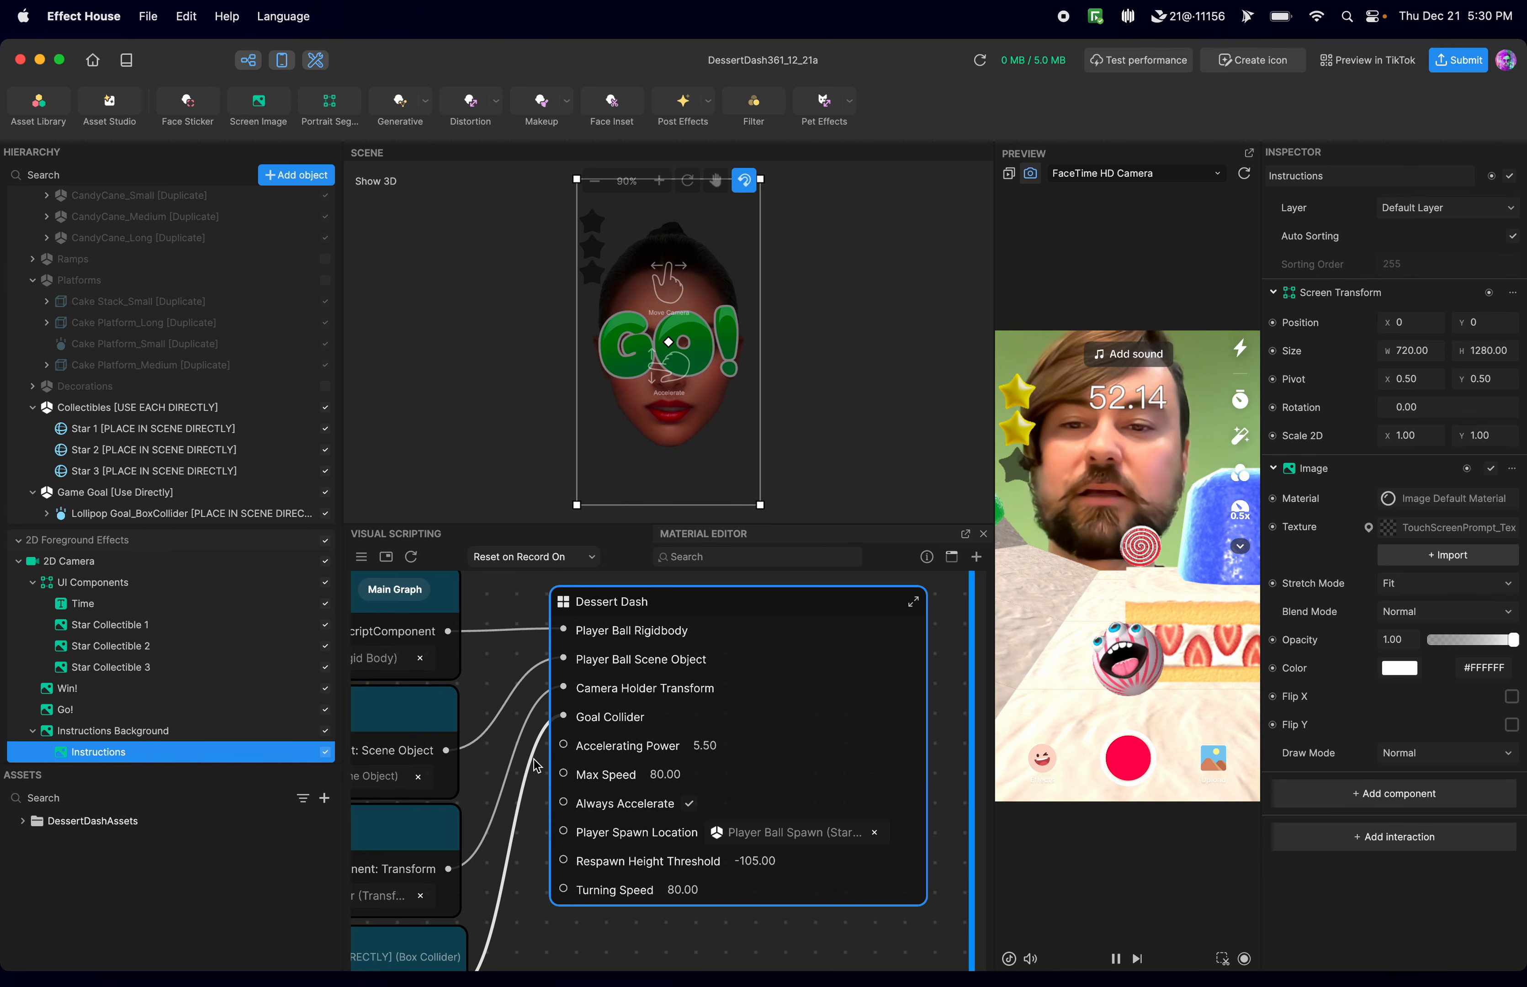
# Bring the Main Graph's component nodes and the Dessert Dash node into view together.
pyautogui.scroll(-5, 588, 770)
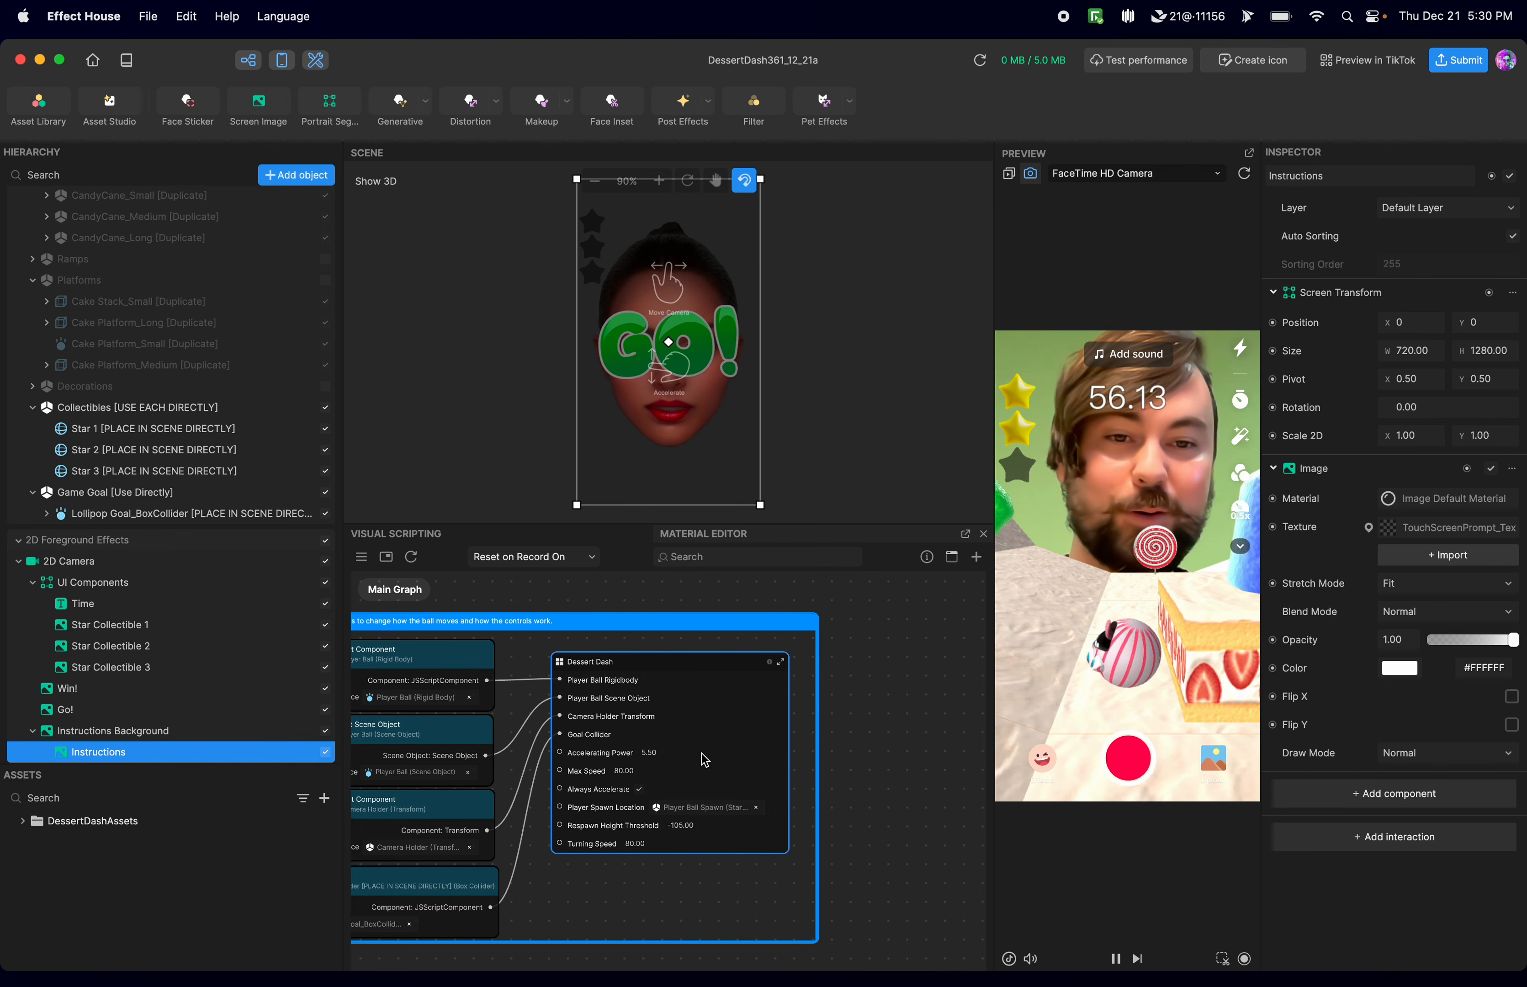
pyautogui.hscroll(-5, 899, 725)
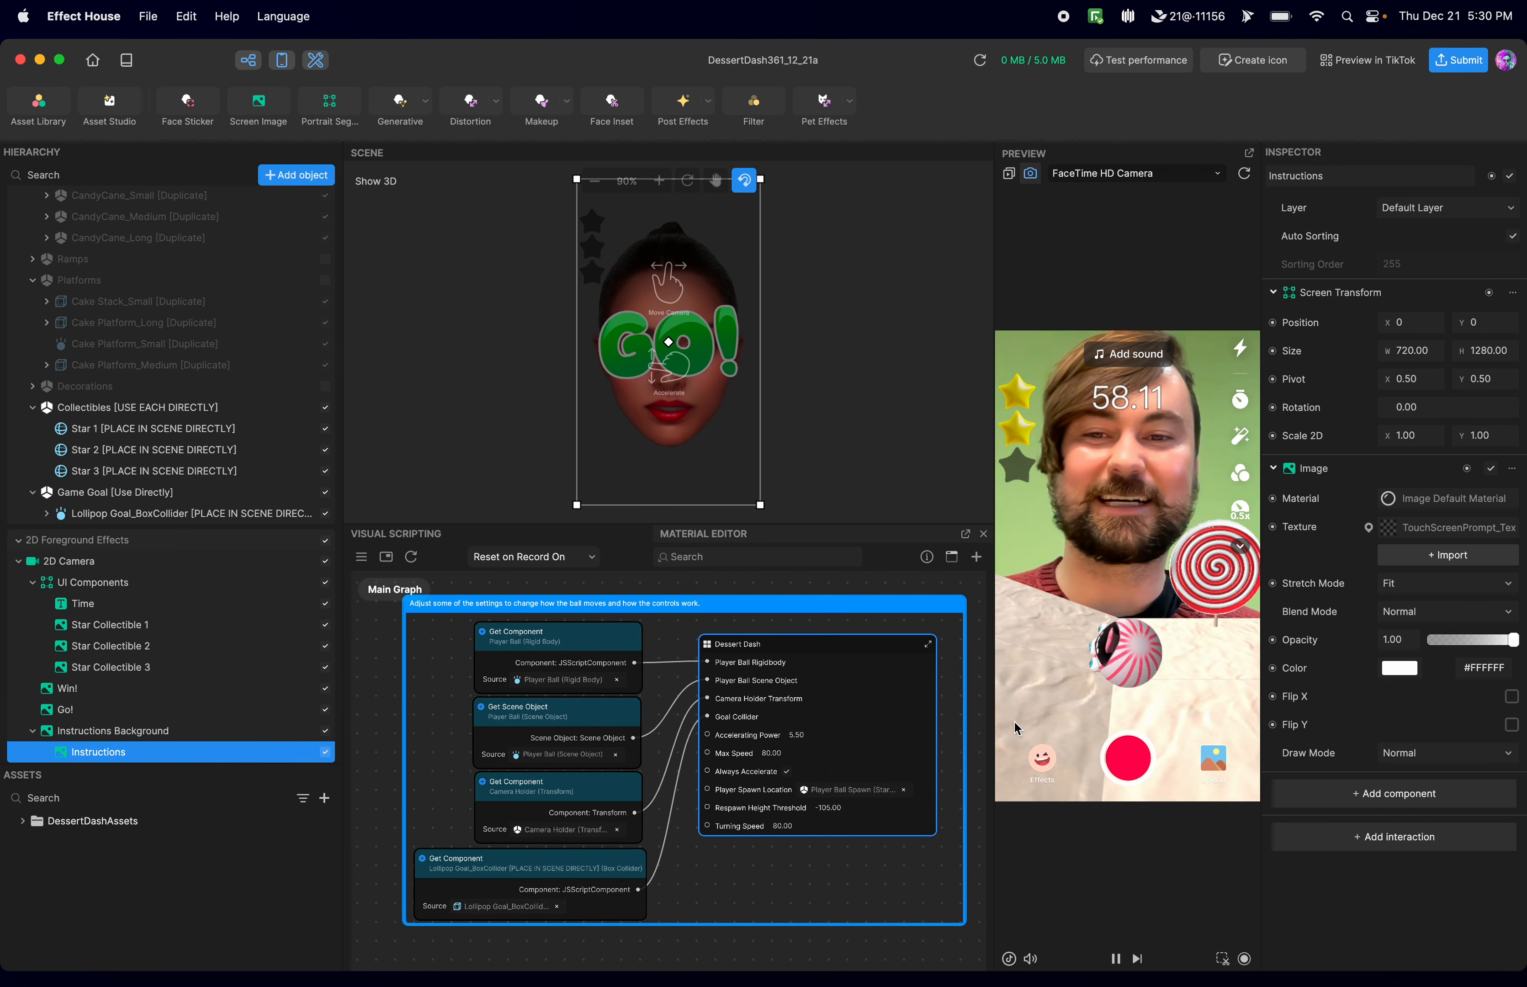